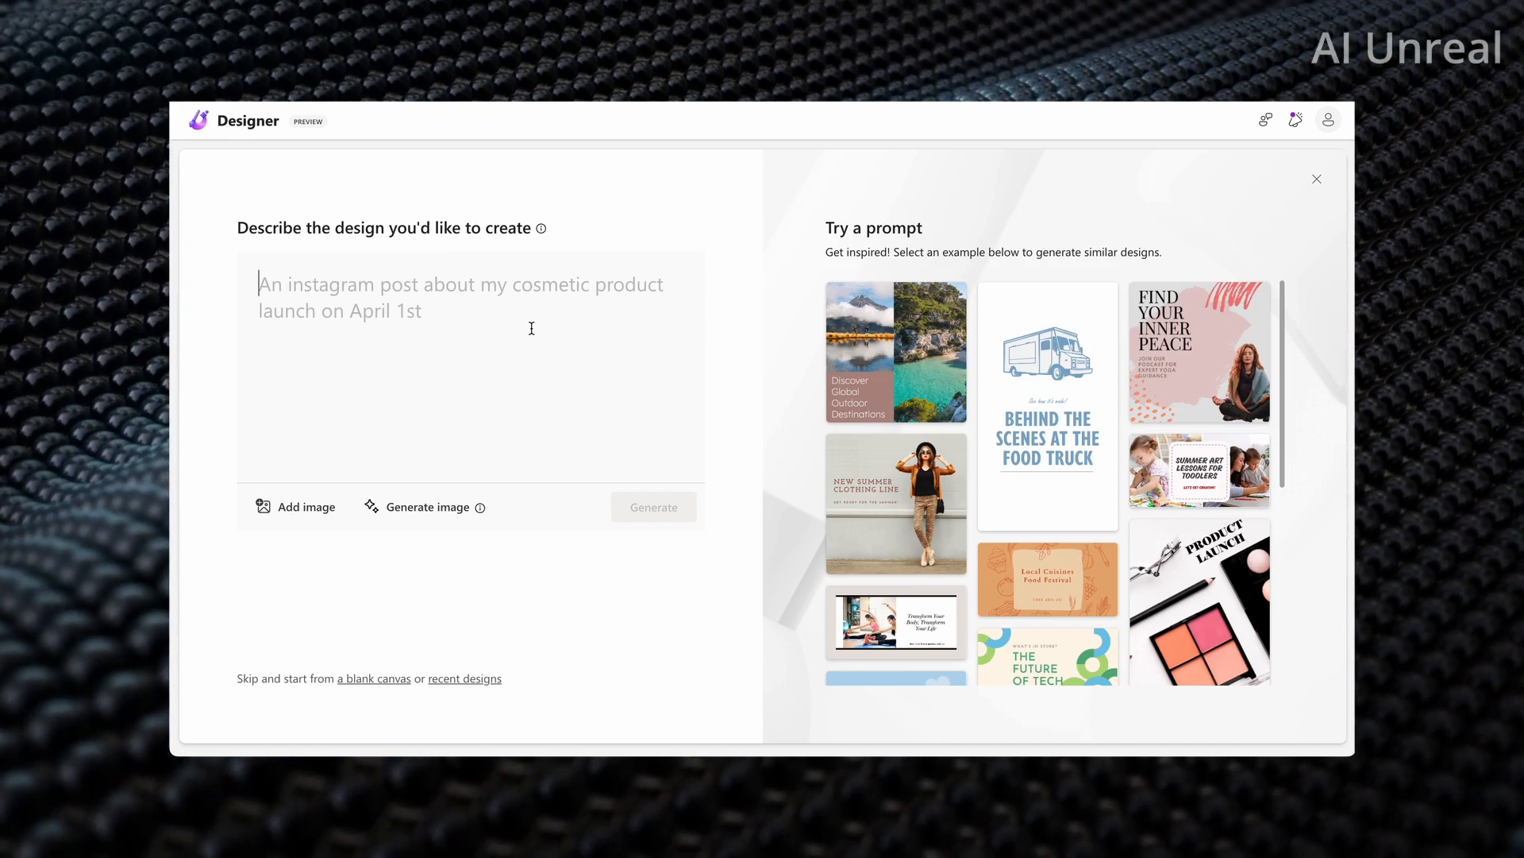
Step: Generate designs from the description "a birthday card for a baseball player"
{"action": "mouse_move", "coordinate": [928, 552]}
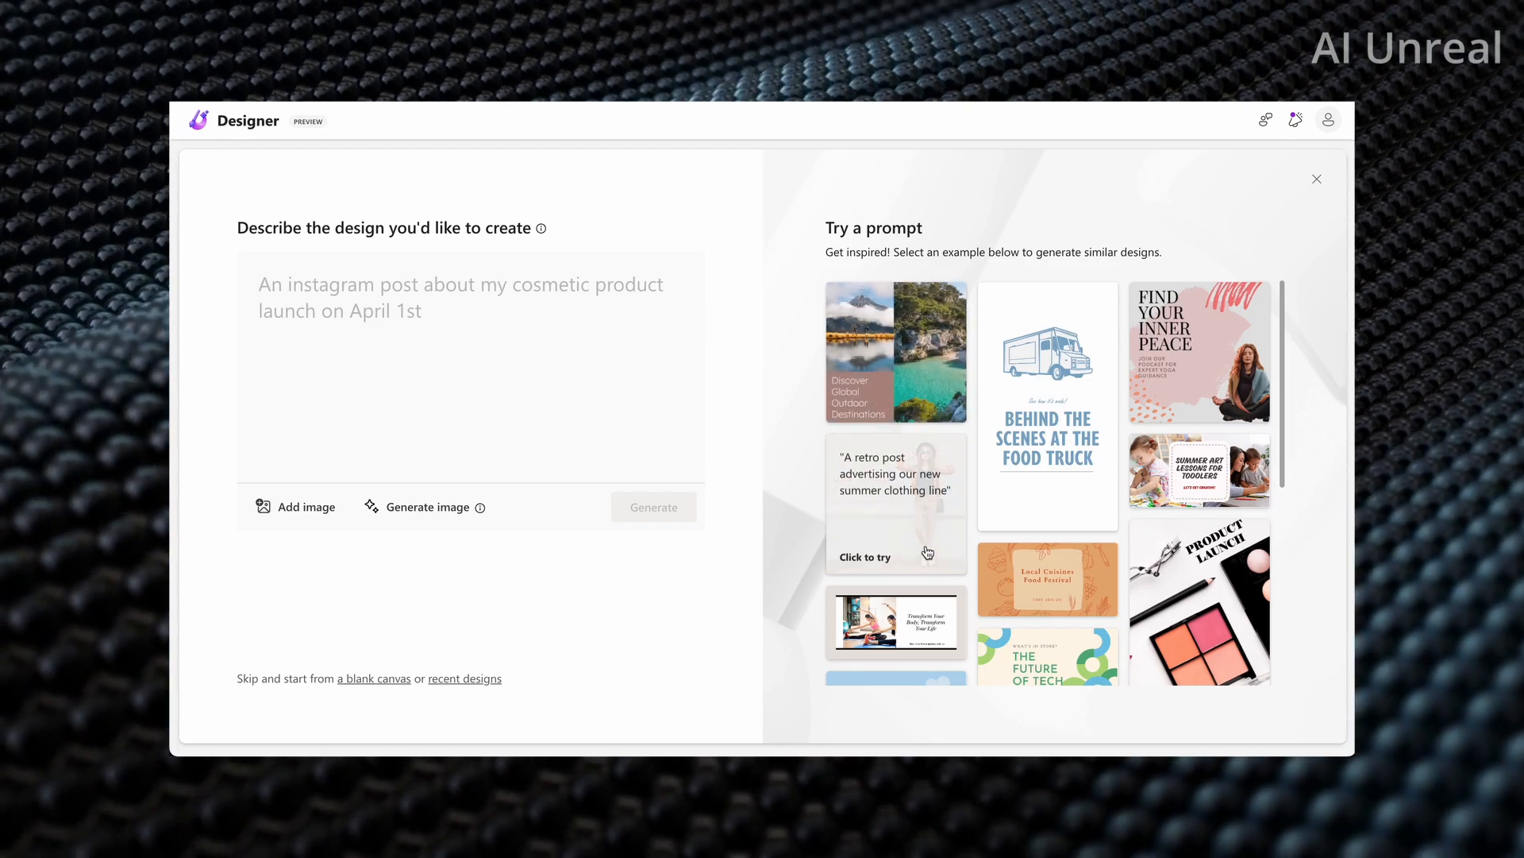
{"action": "scroll", "coordinate": [927, 552], "scroll_direction": "down", "scroll_amount": 5}
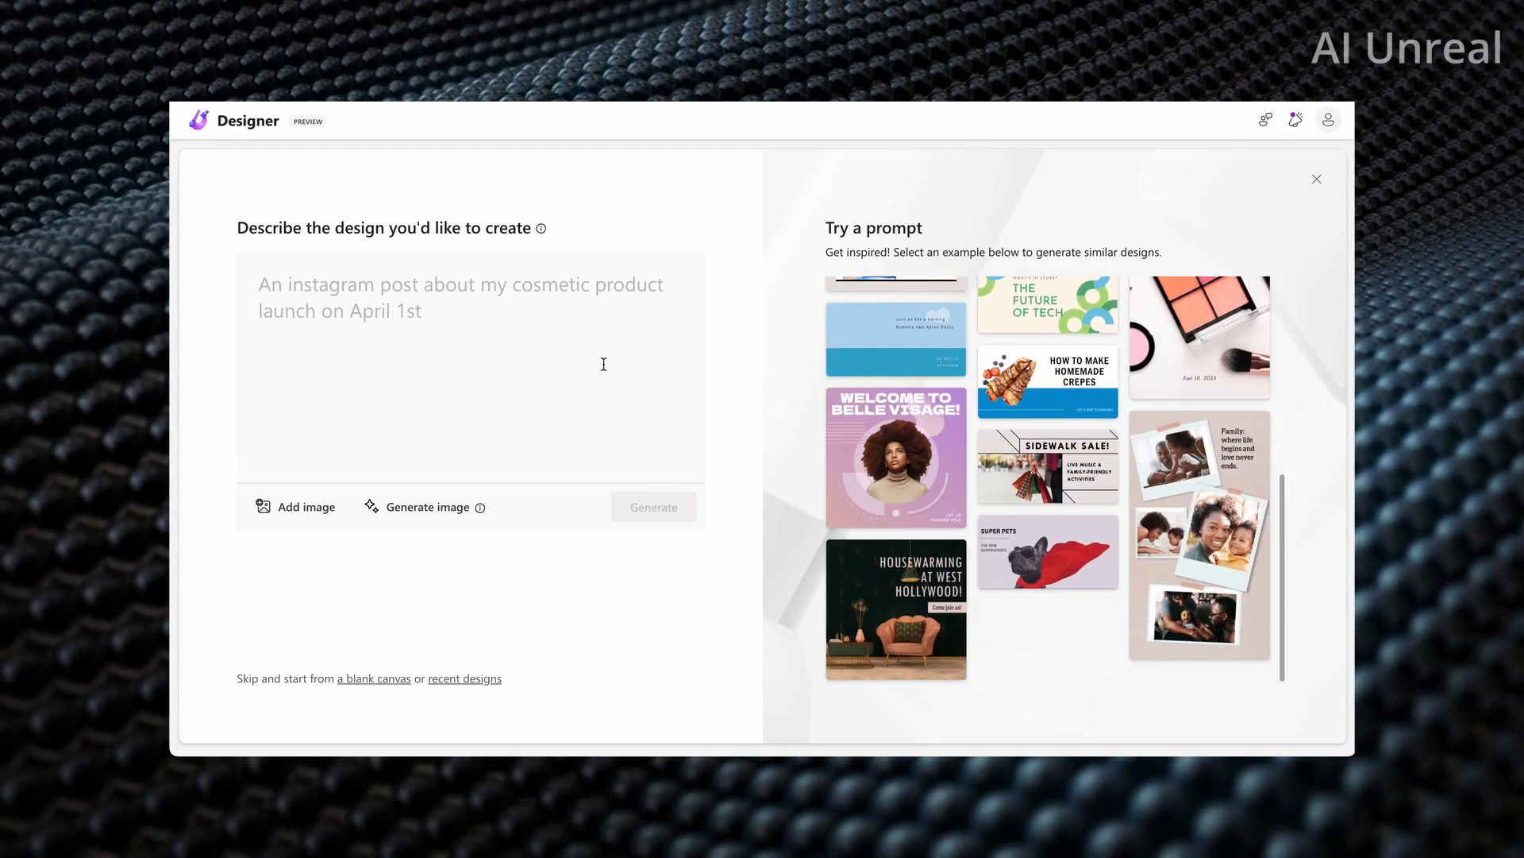
{"action": "left_click", "coordinate": [588, 367]}
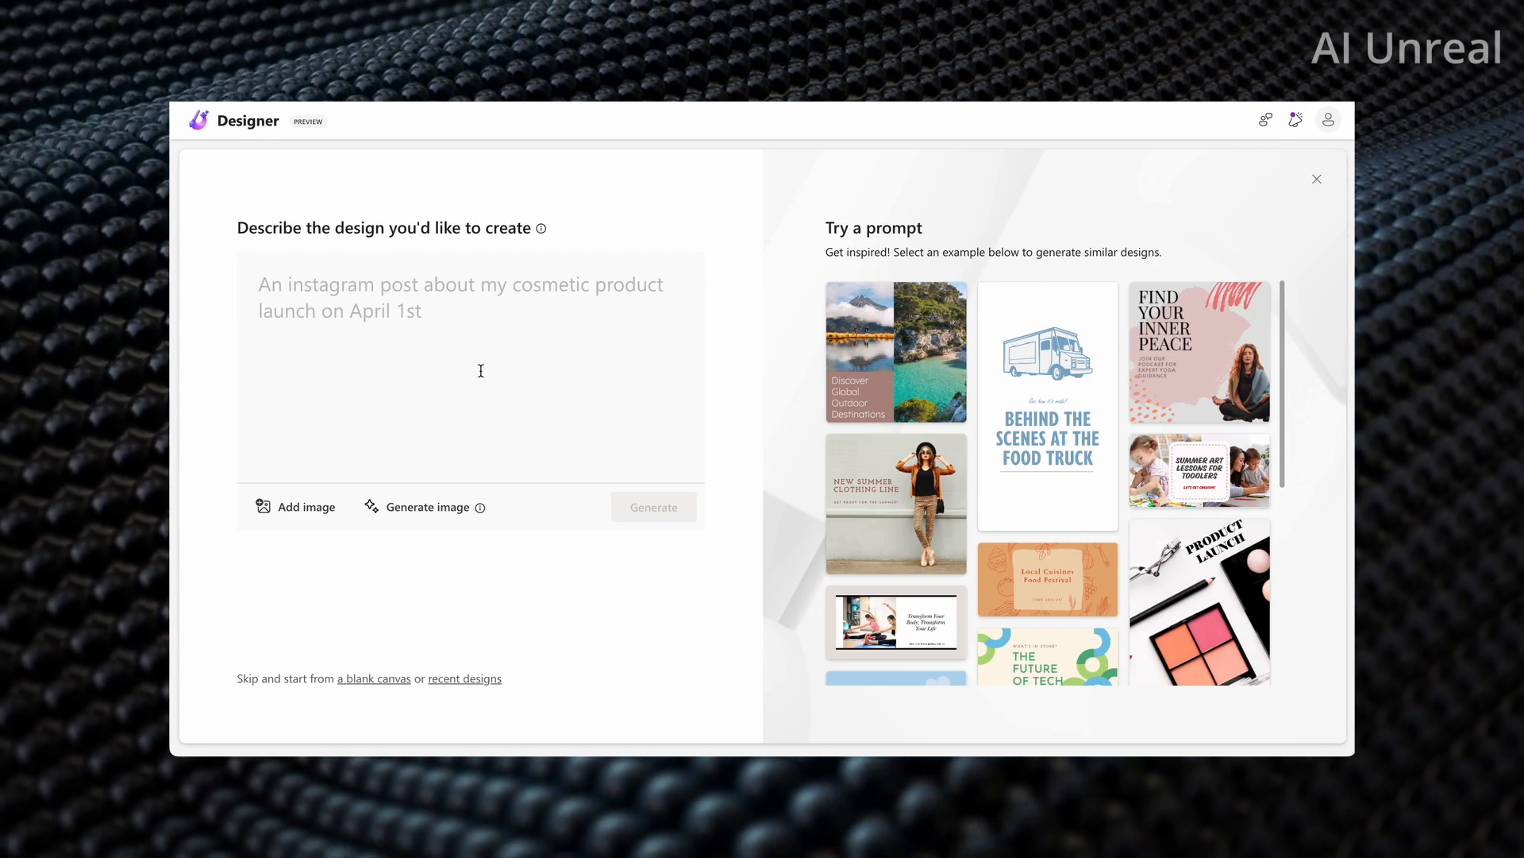
{"action": "type", "text": "a birthday "}
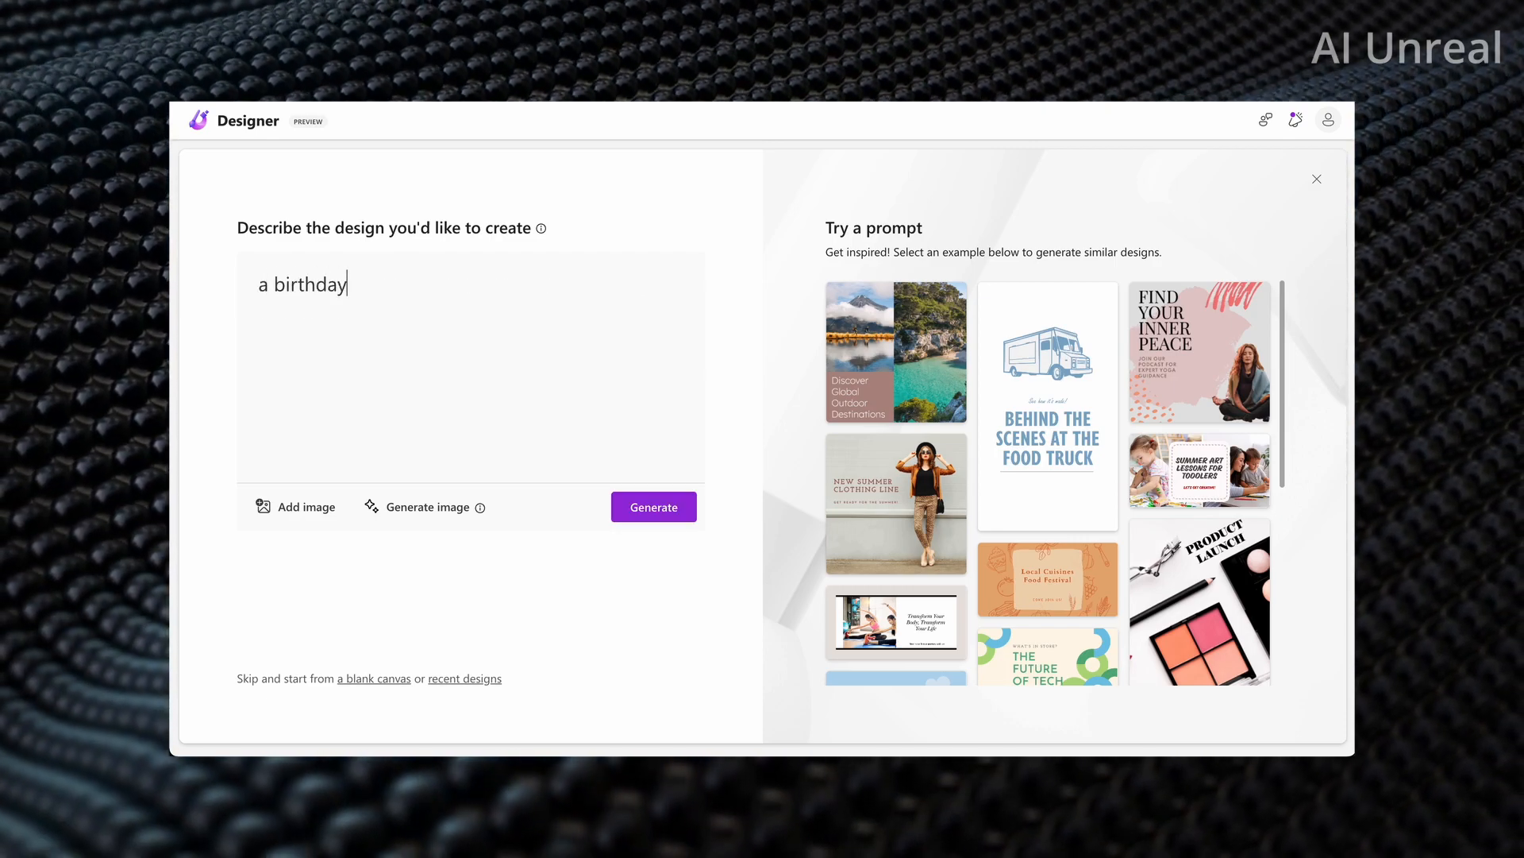
{"action": "type", "text": "card "}
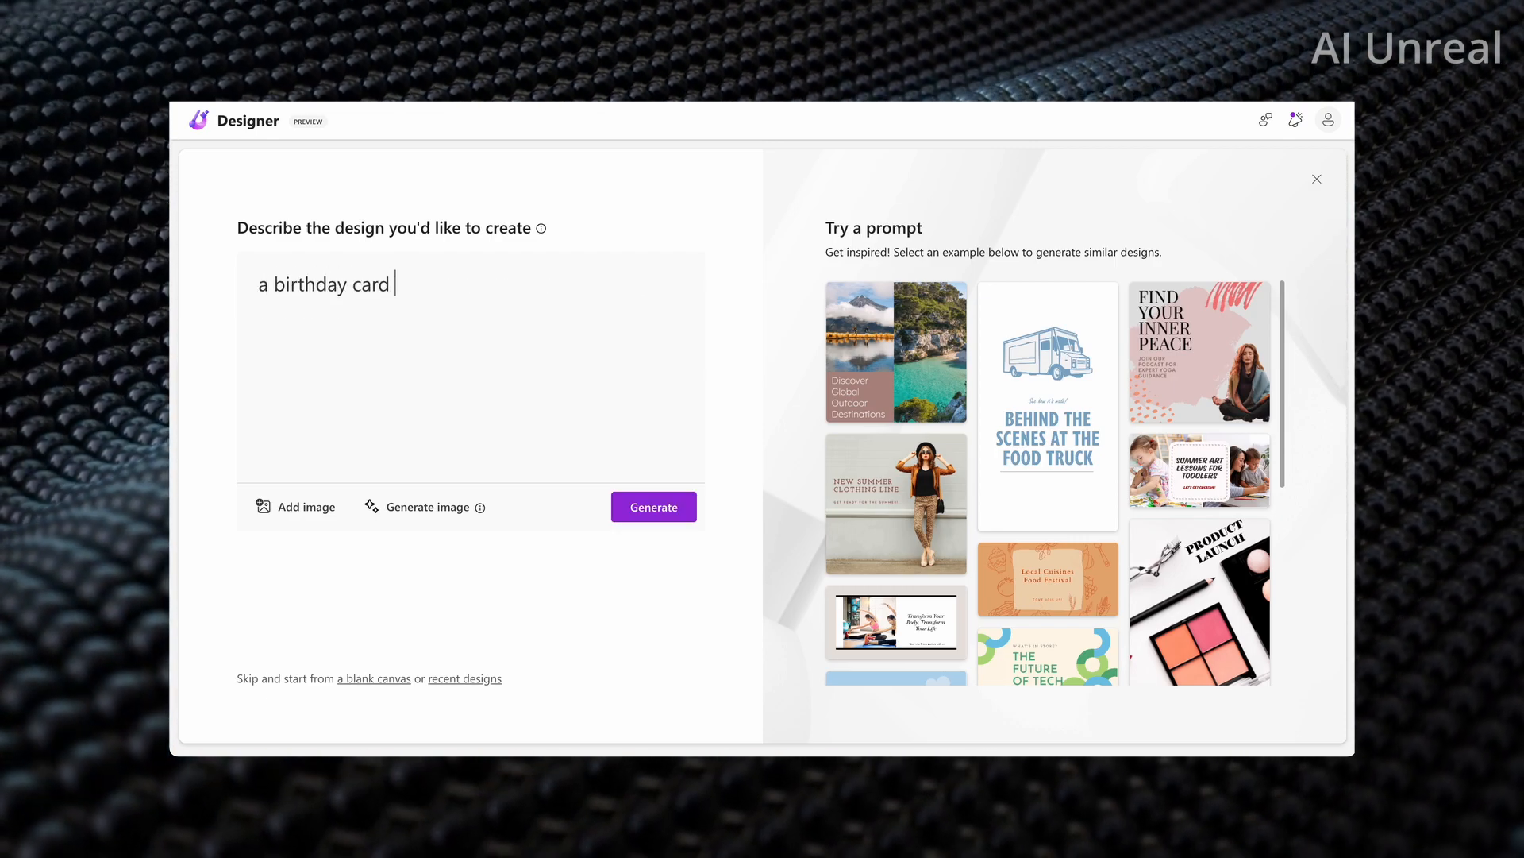
{"action": "type", "text": "for a "}
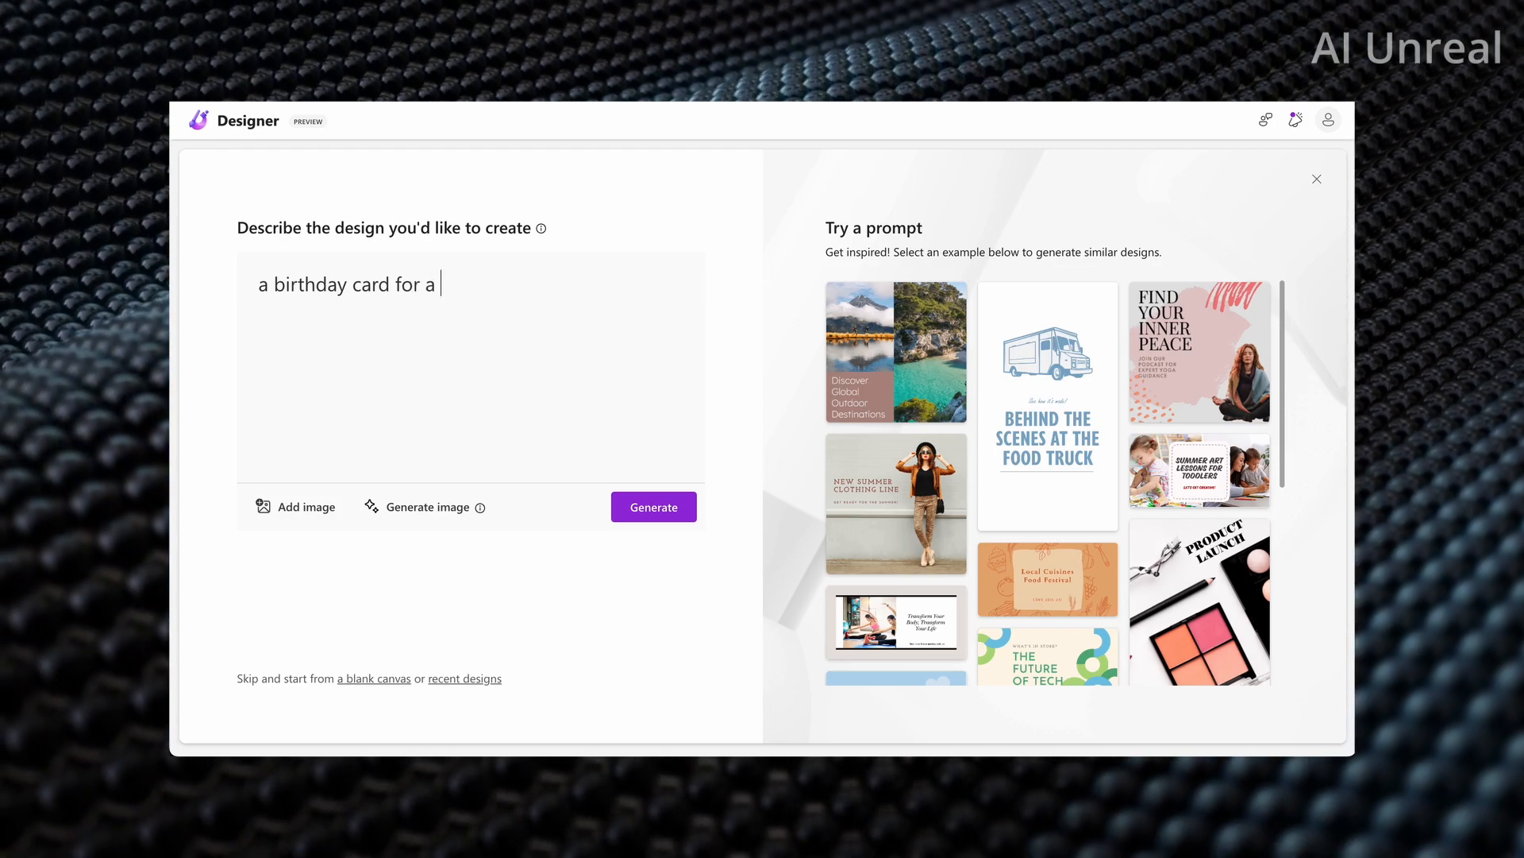
{"action": "type", "text": "baseball player"}
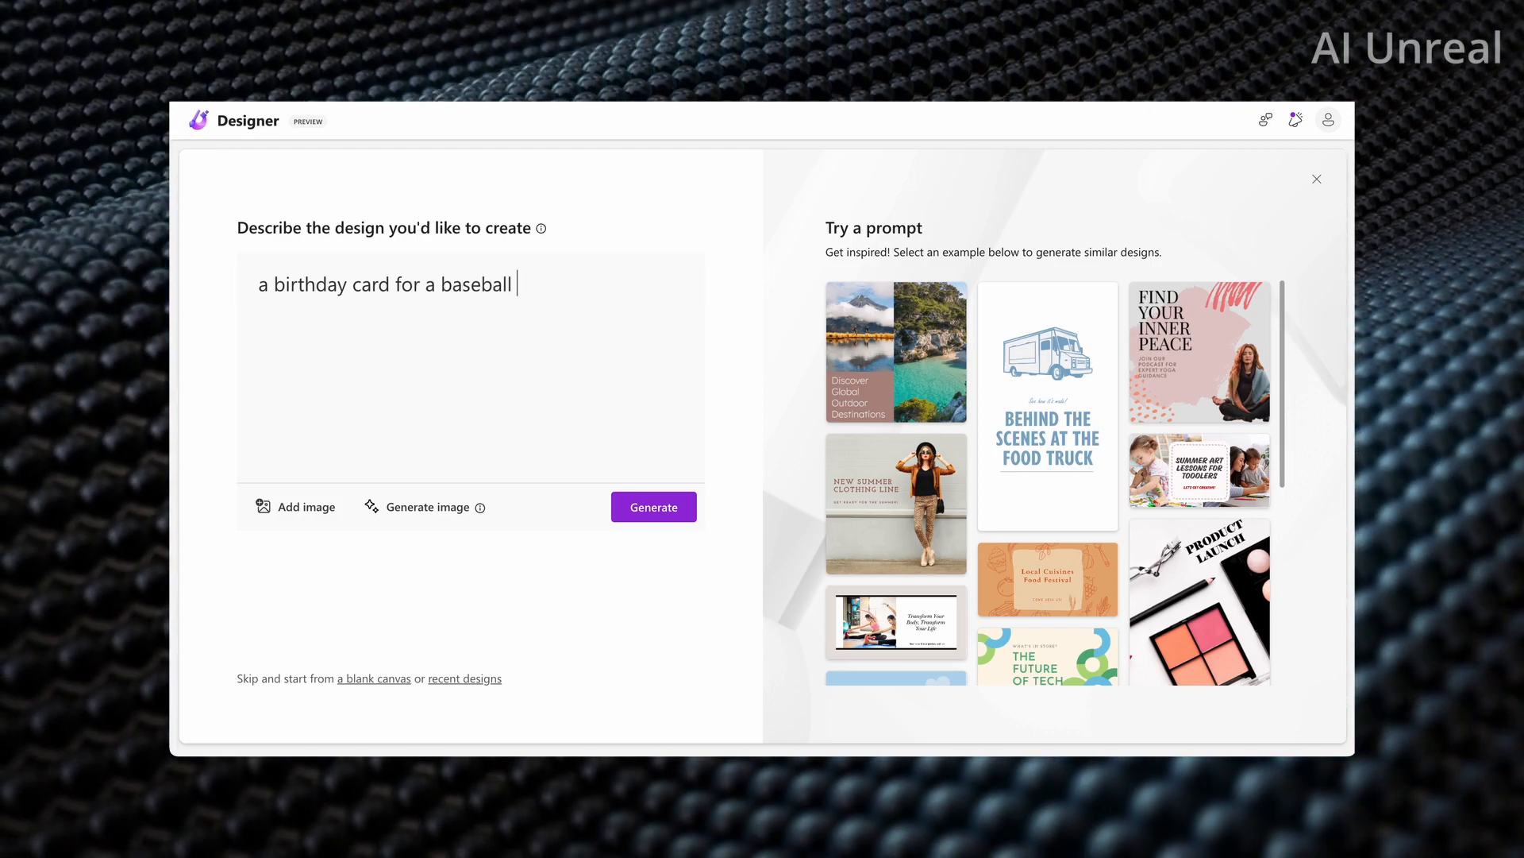
{"action": "left_click", "coordinate": [624, 501]}
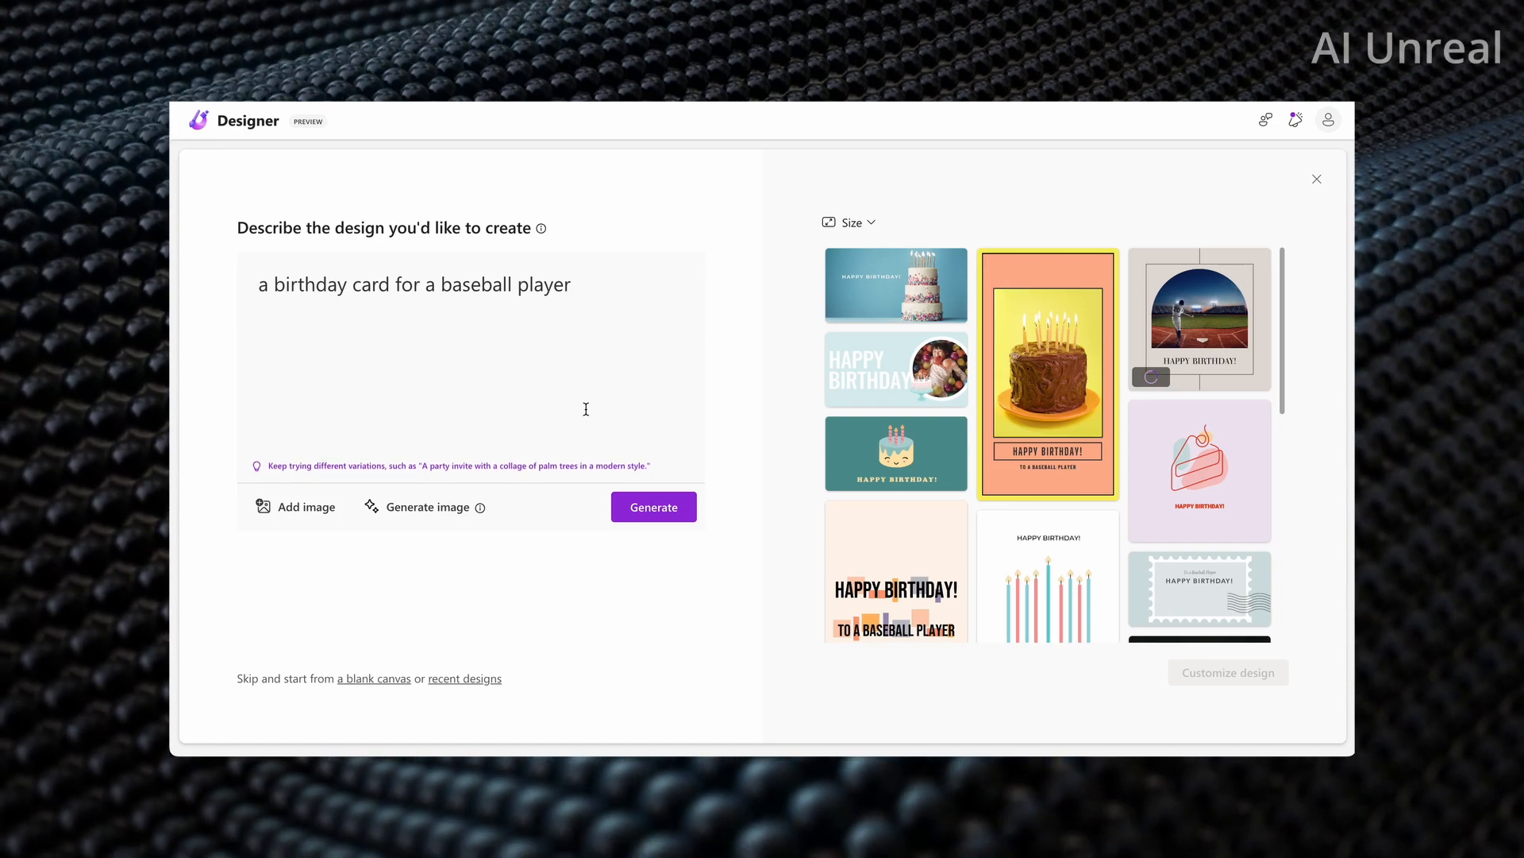
Step: Look through the generated birthday card designs for ones that suit the baseball theme
{"action": "scroll", "coordinate": [967, 522], "scroll_direction": "down", "scroll_amount": 3}
{"action": "scroll", "coordinate": [968, 522], "scroll_direction": "down", "scroll_amount": 4}
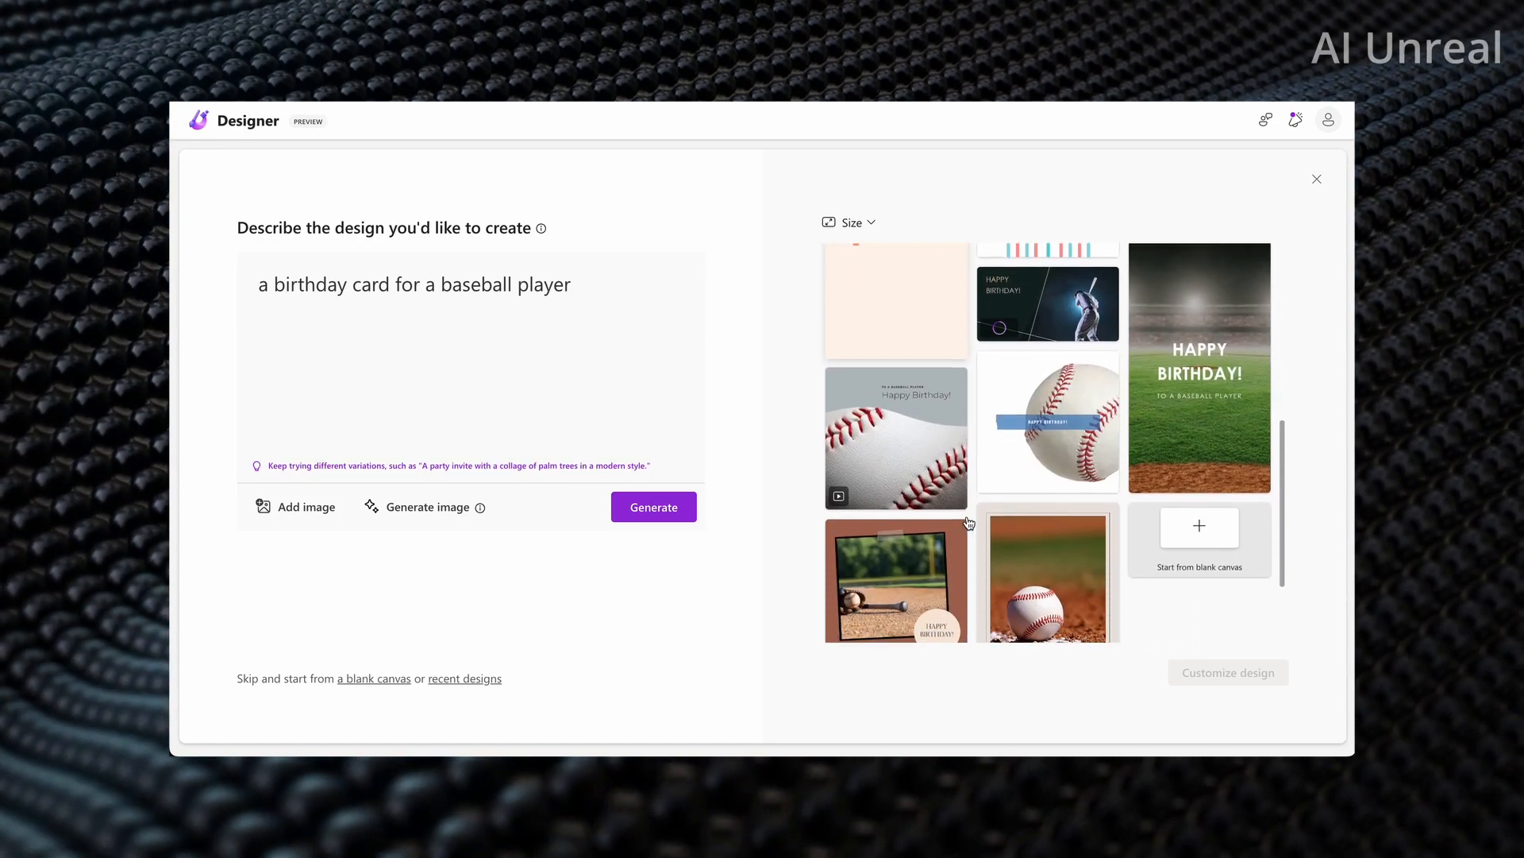
{"action": "scroll", "coordinate": [965, 516], "scroll_direction": "up", "scroll_amount": 6}
{"action": "scroll", "coordinate": [965, 516], "scroll_direction": "up", "scroll_amount": 2}
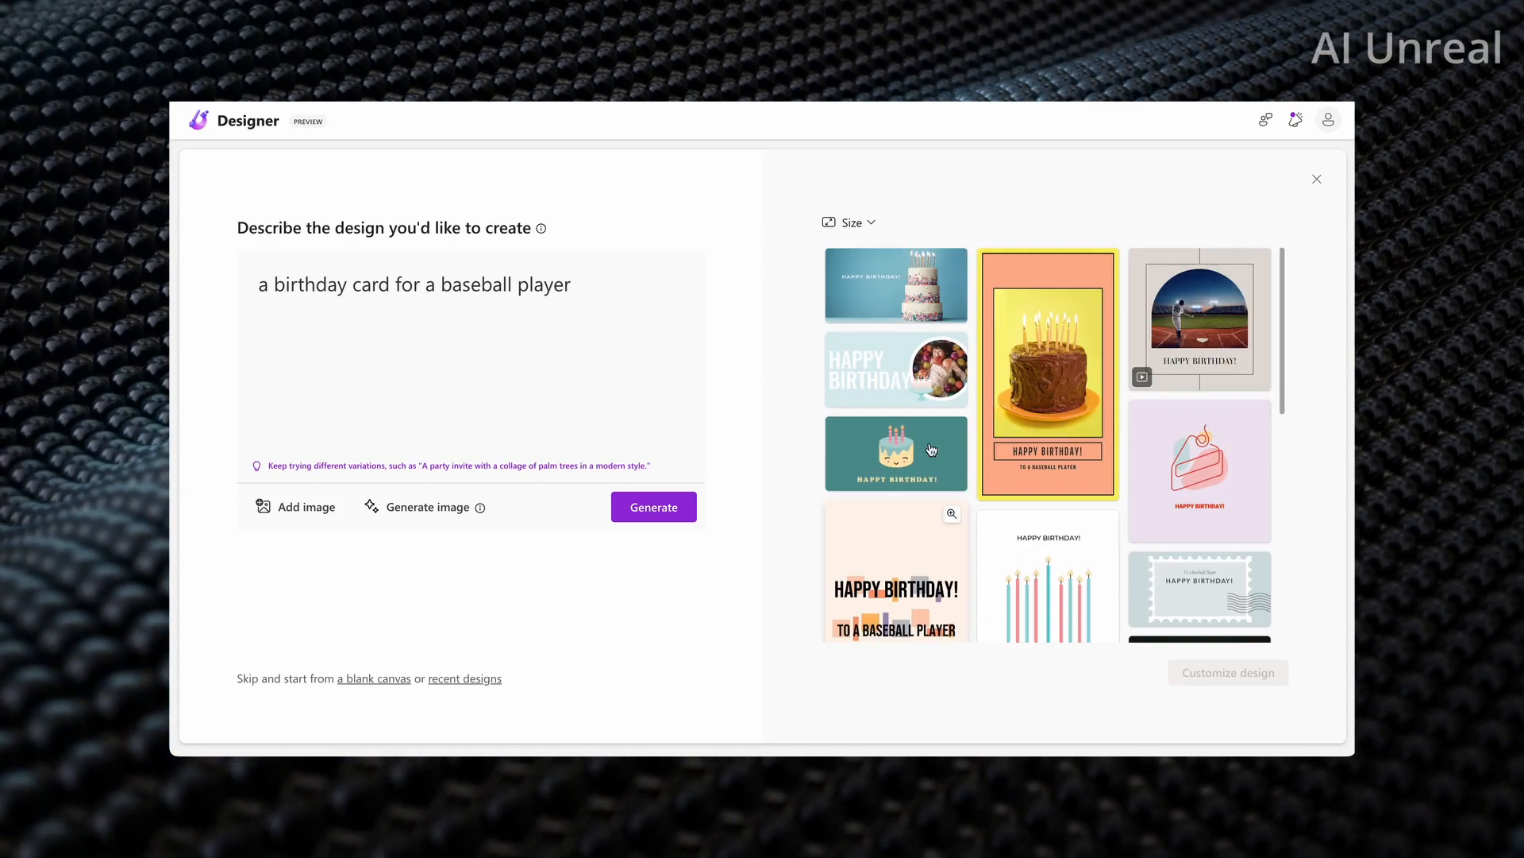
{"action": "scroll", "coordinate": [932, 449], "scroll_direction": "down", "scroll_amount": 6}
{"action": "scroll", "coordinate": [931, 449], "scroll_direction": "up", "scroll_amount": 1}
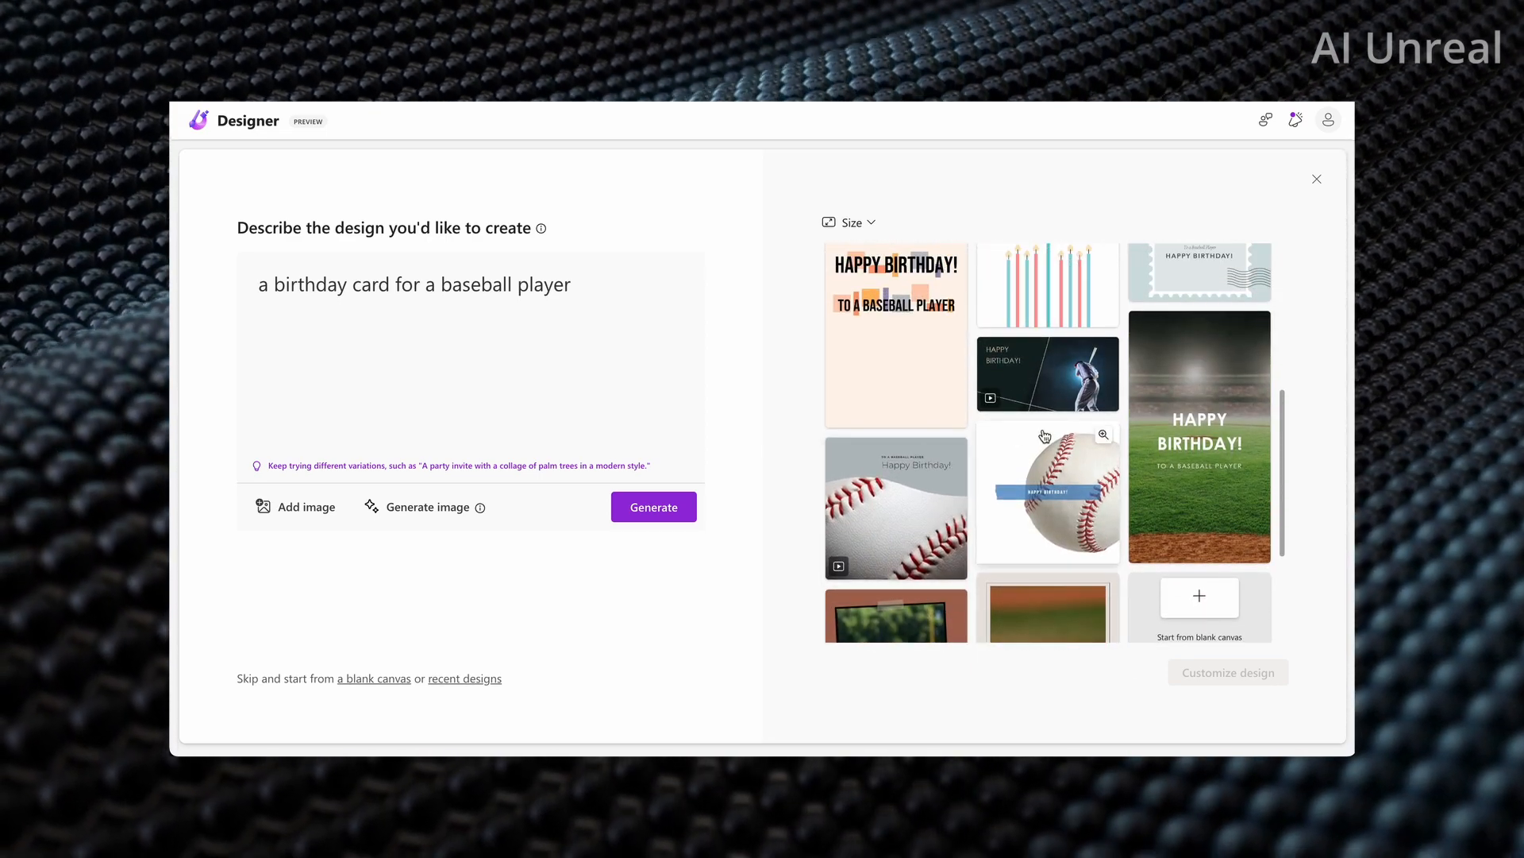
{"action": "scroll", "coordinate": [933, 420], "scroll_direction": "up", "scroll_amount": 4}
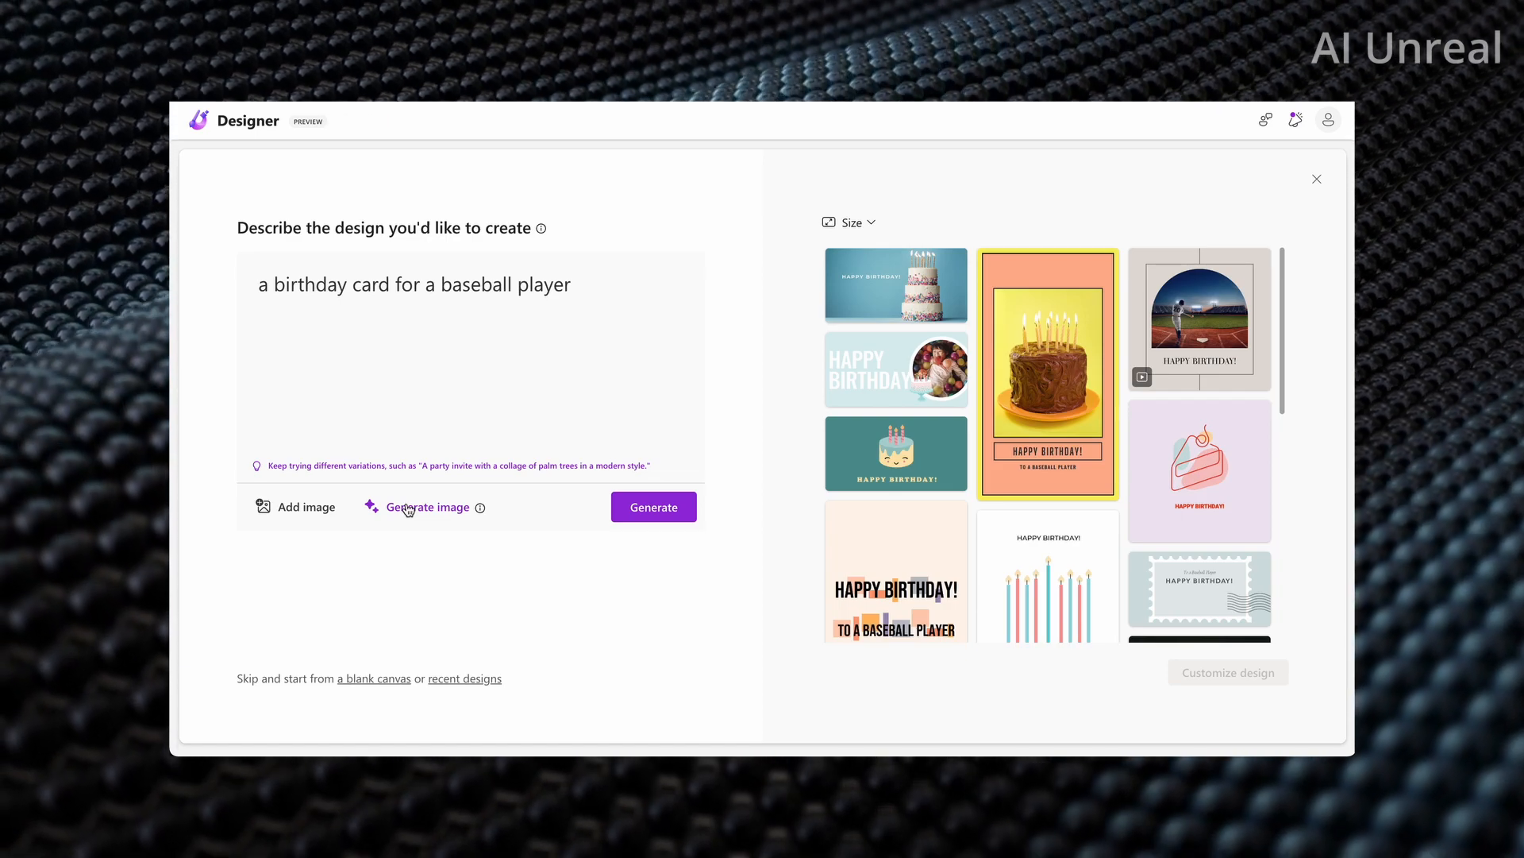
Step: Generate AI images for the card from the description "baseball player"
{"action": "left_click", "coordinate": [408, 509]}
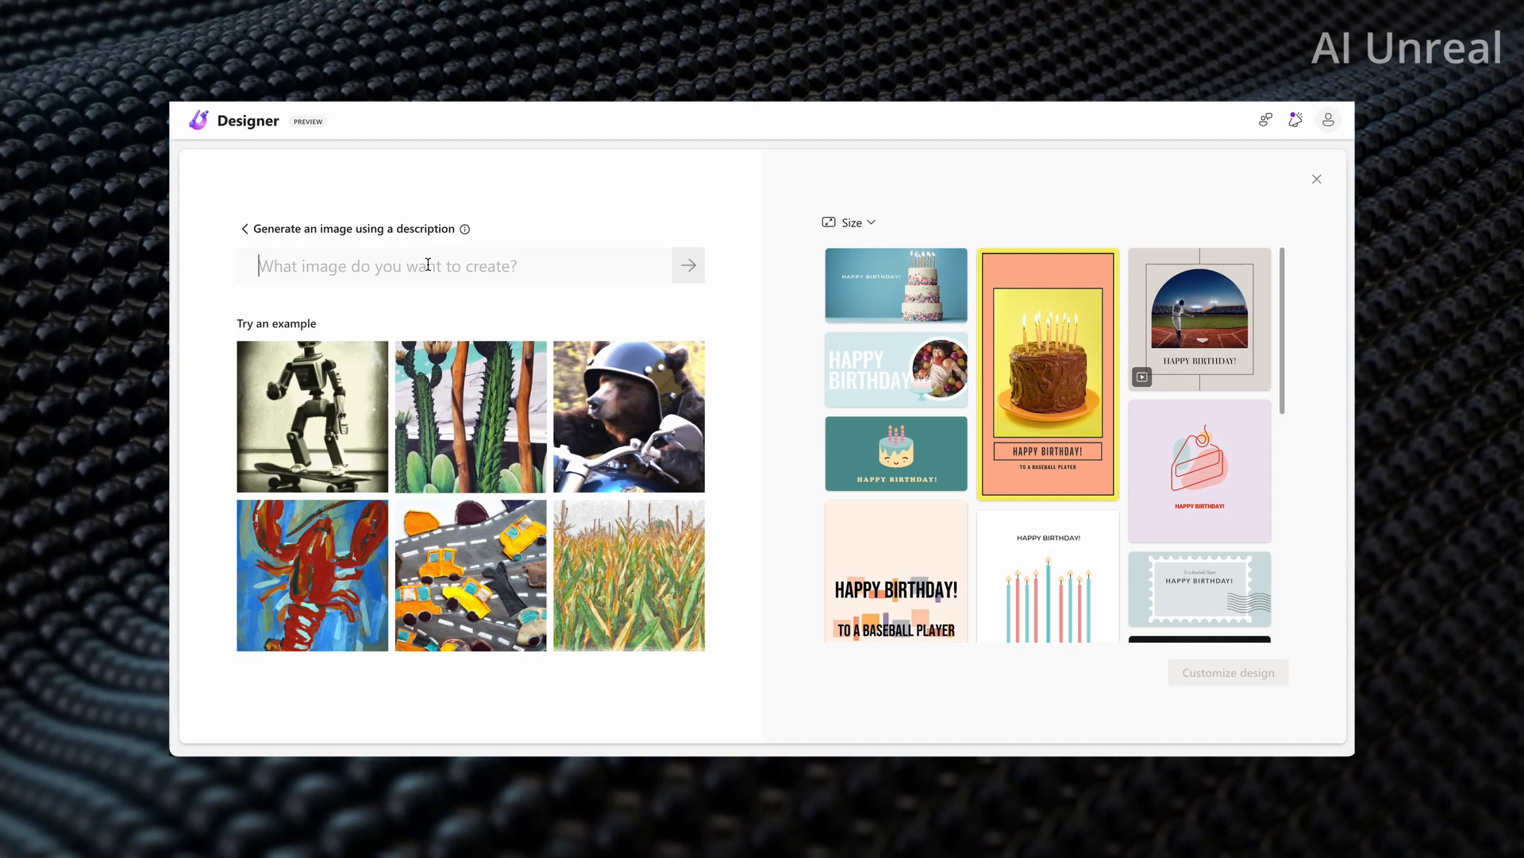
{"action": "type", "text": "ba"}
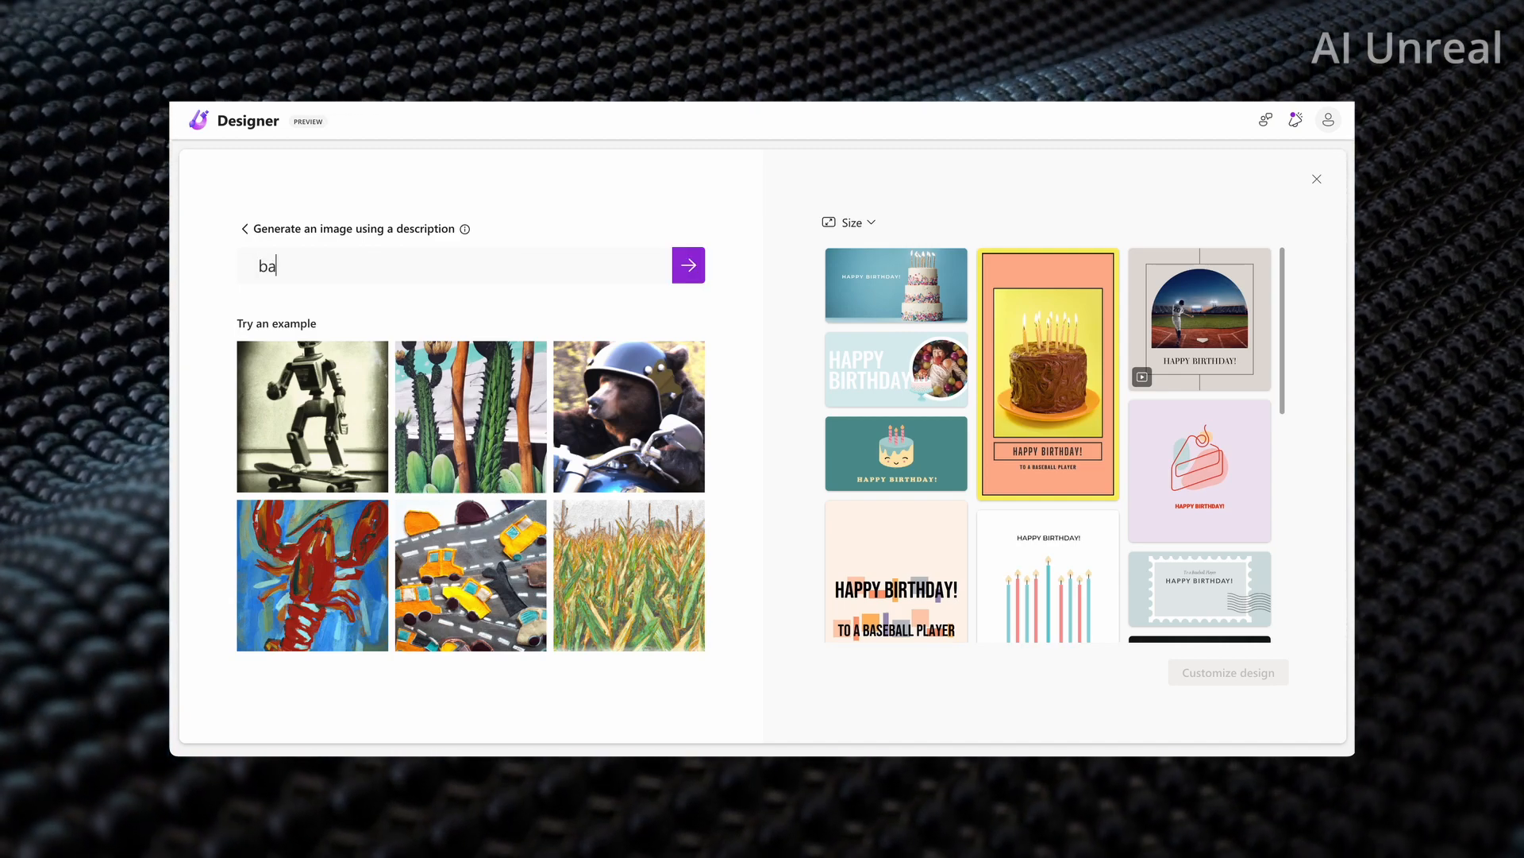
{"action": "type", "text": "seball player"}
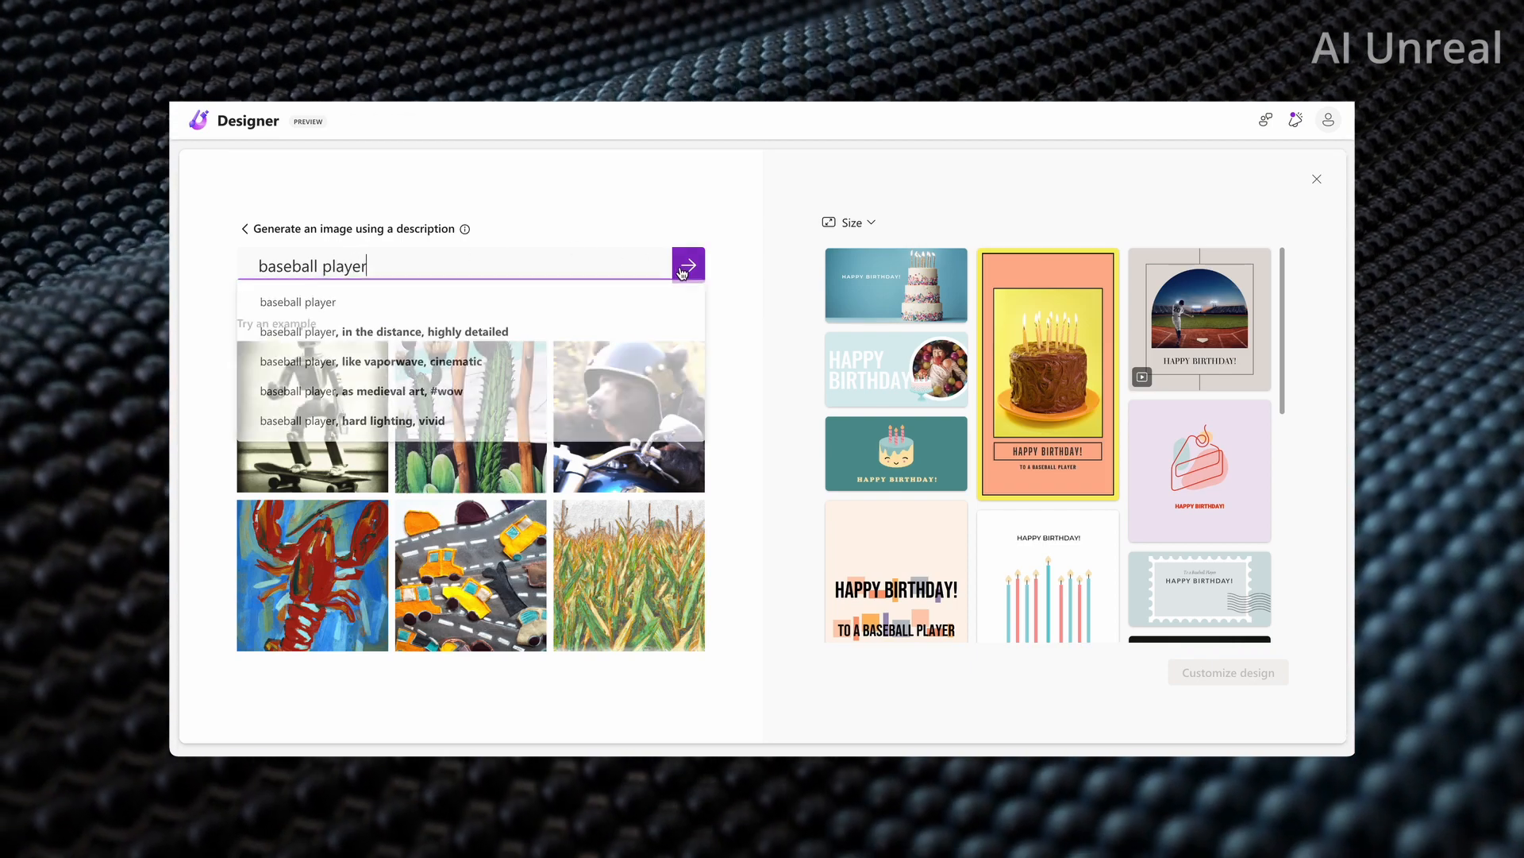
{"action": "left_click", "coordinate": [683, 268]}
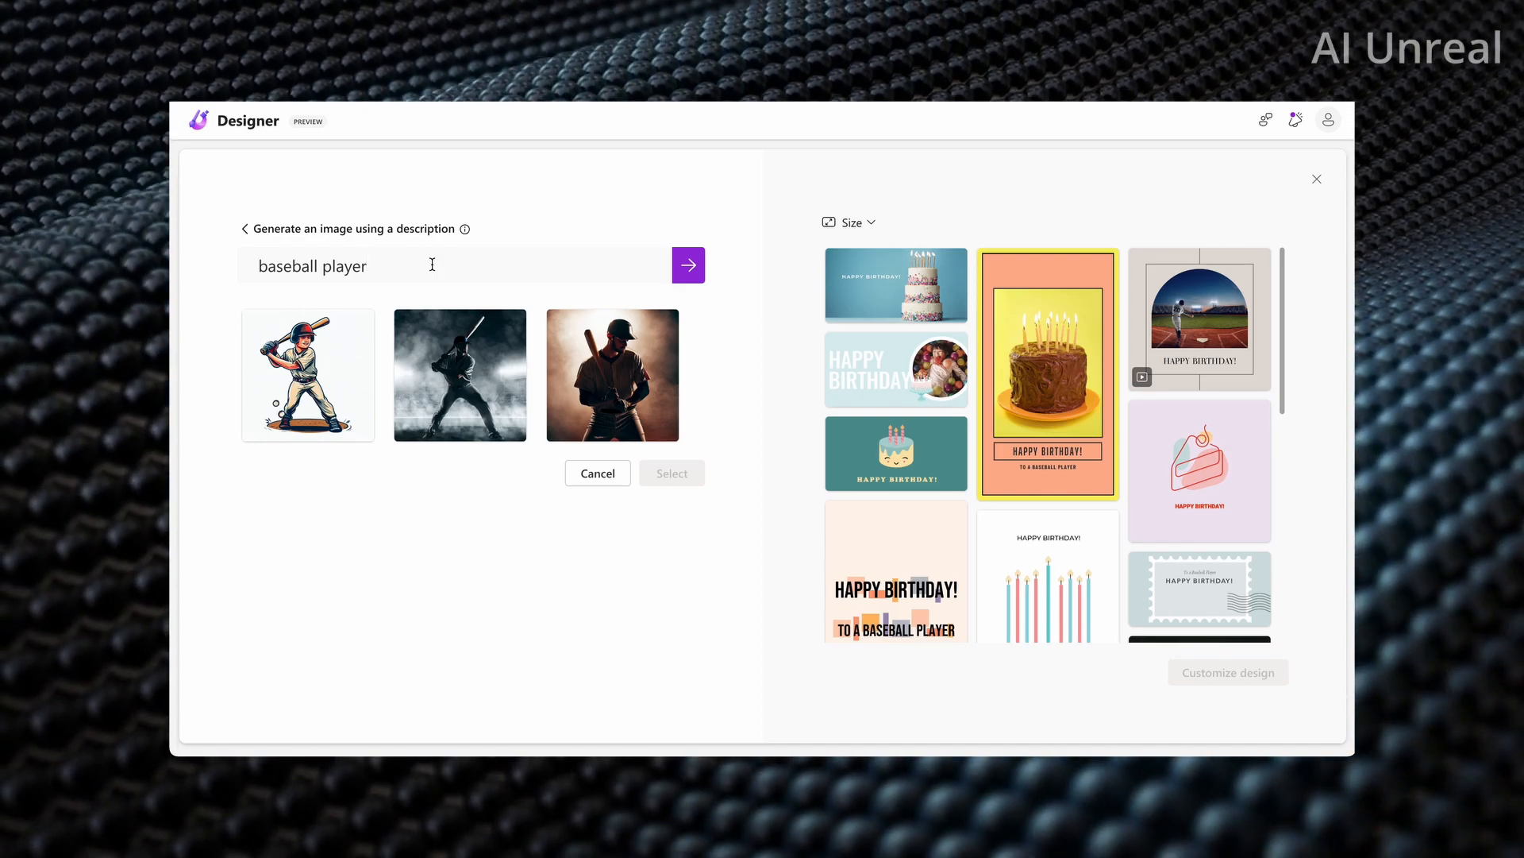
Step: Extend the image description to "baseball player in baseball field hitting homerun" and generate new images
{"action": "type", "text": "in"}
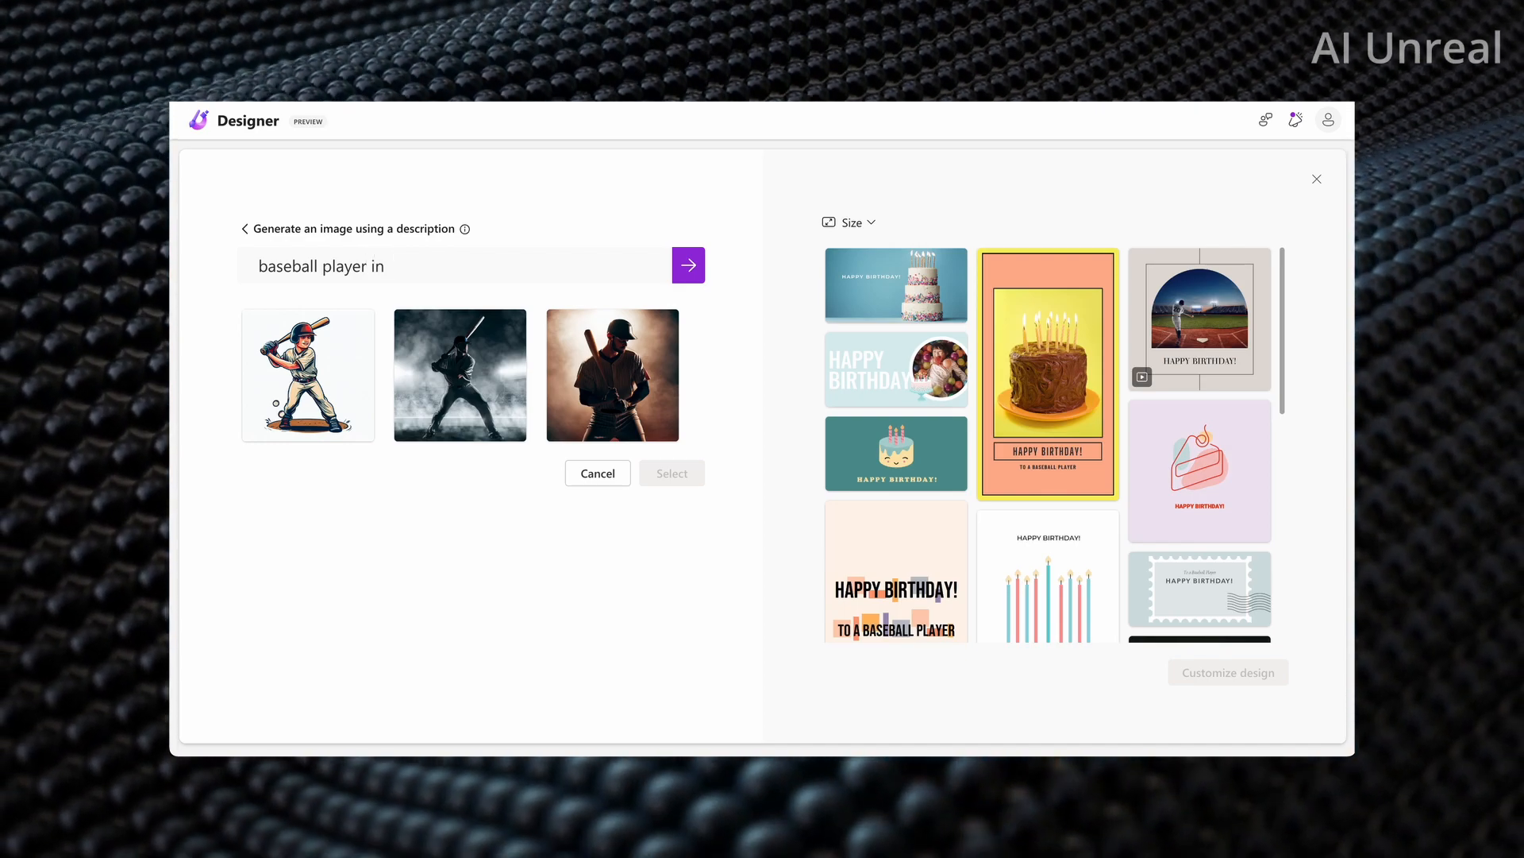
{"action": "type", "text": " baseball field h"}
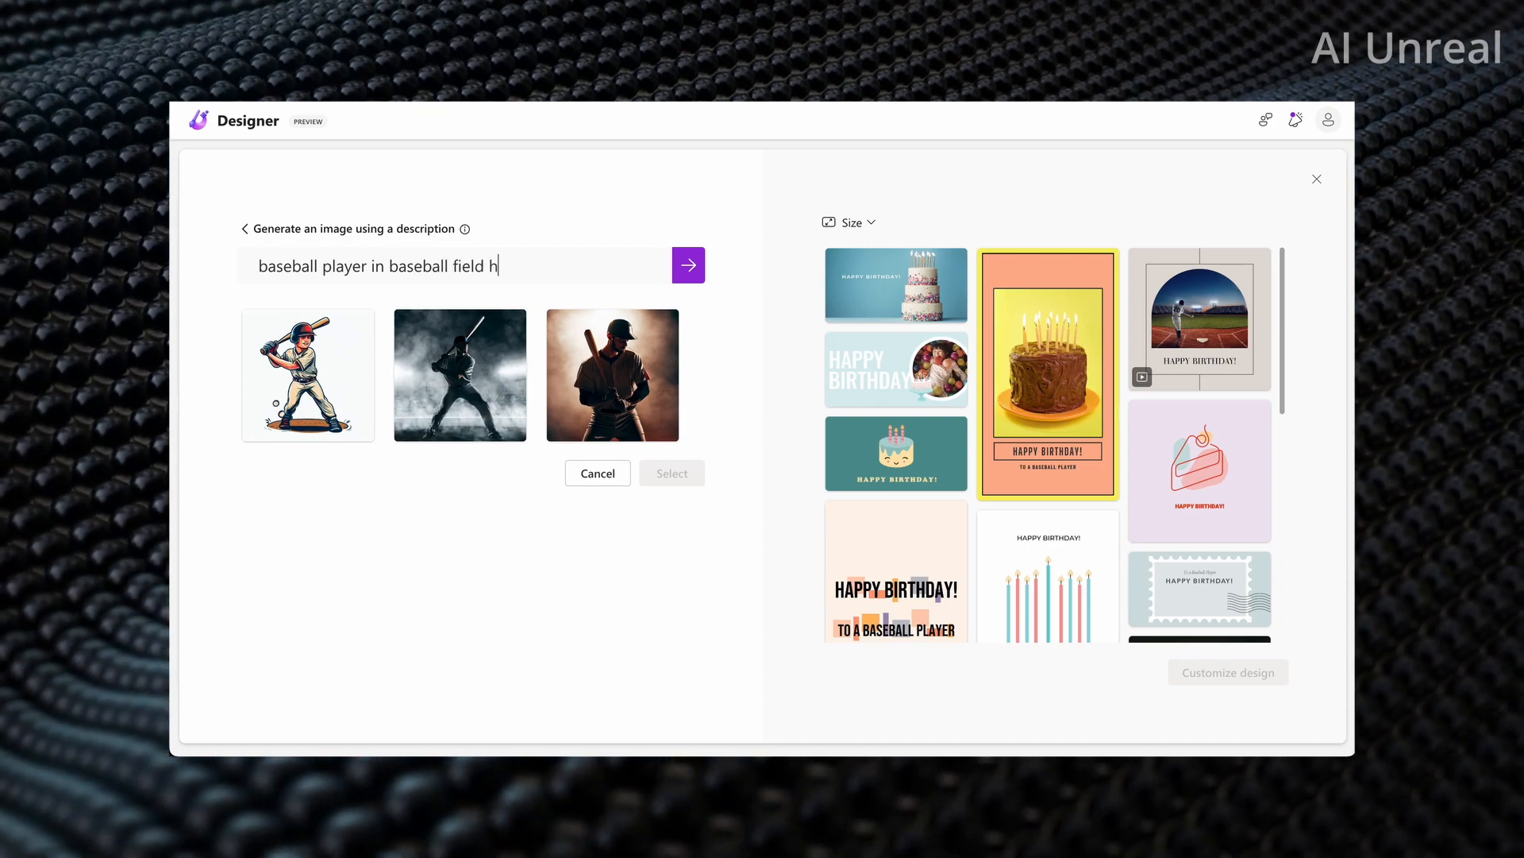
{"action": "type", "text": "itting homerun"}
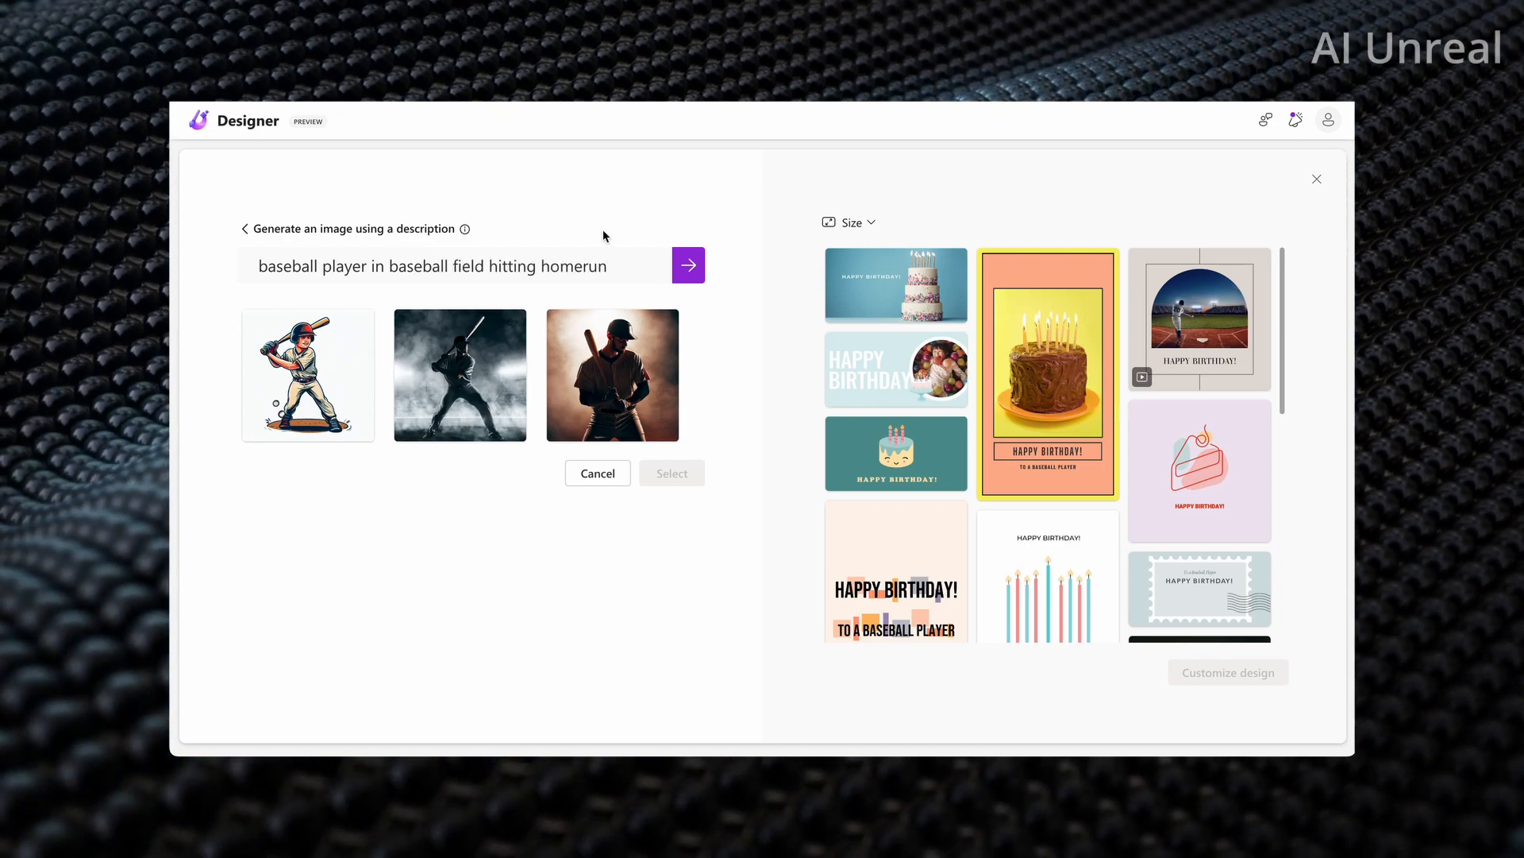
{"action": "key", "text": "Return"}
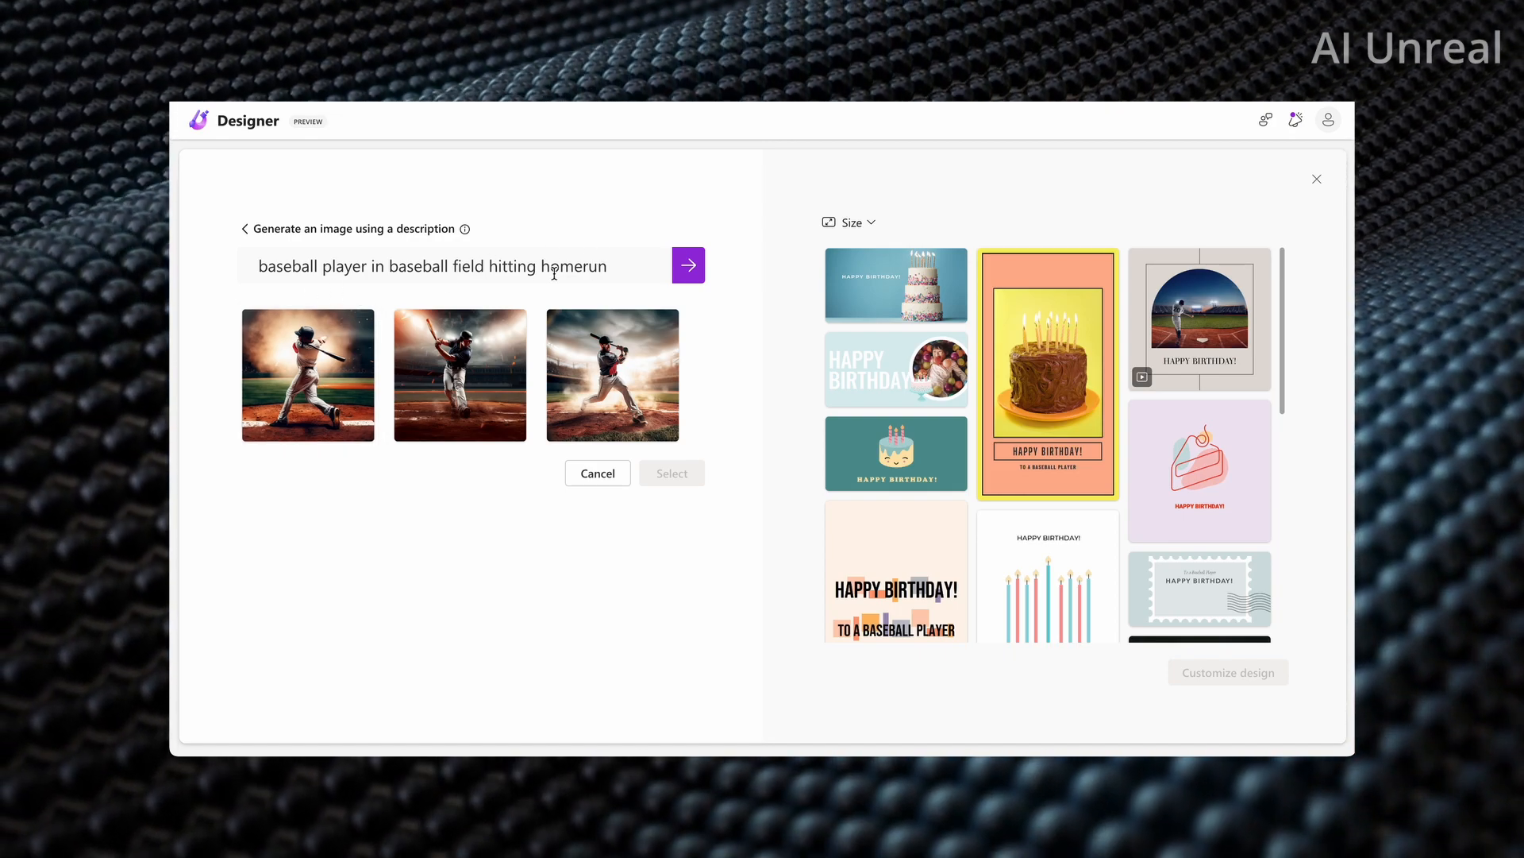
Step: Choose the third generated image of the batter and add it to the birthday card design description
{"action": "left_click", "coordinate": [614, 277]}
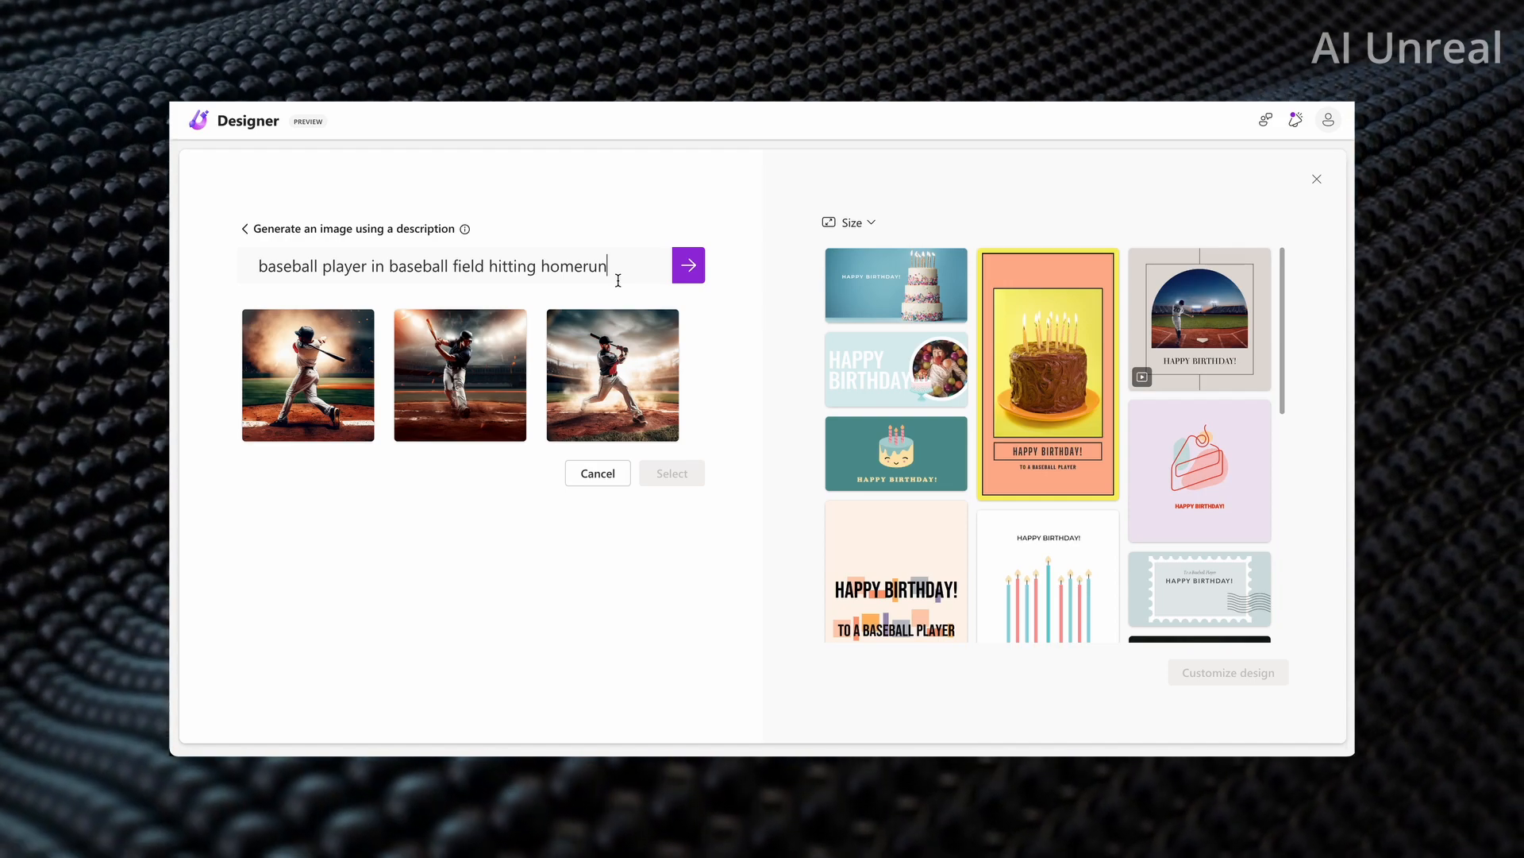
{"action": "mouse_move", "coordinate": [566, 361]}
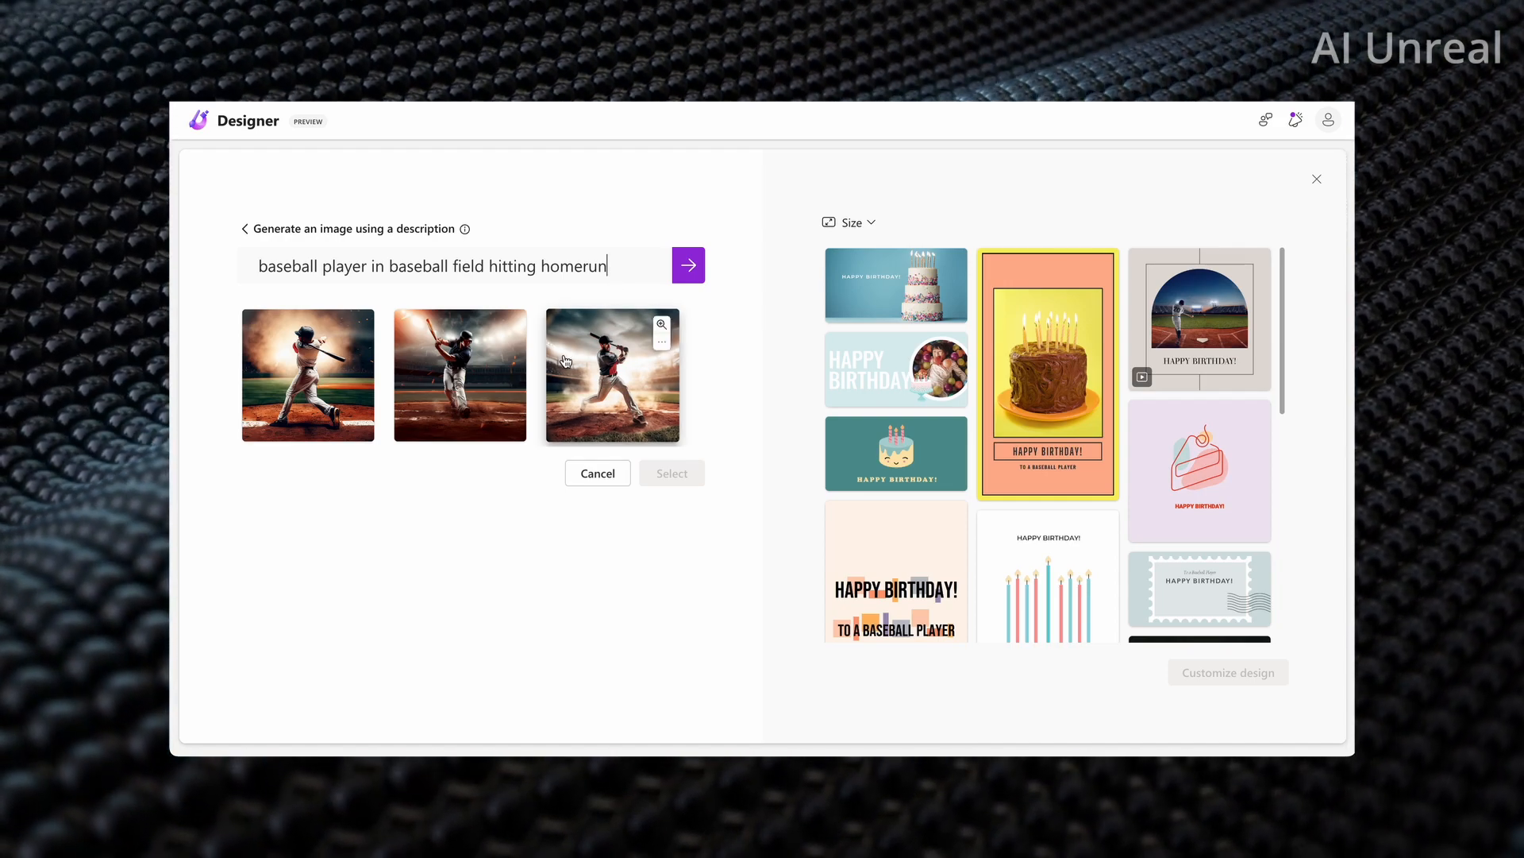
{"action": "mouse_move", "coordinate": [489, 380]}
{"action": "left_click", "coordinate": [640, 400]}
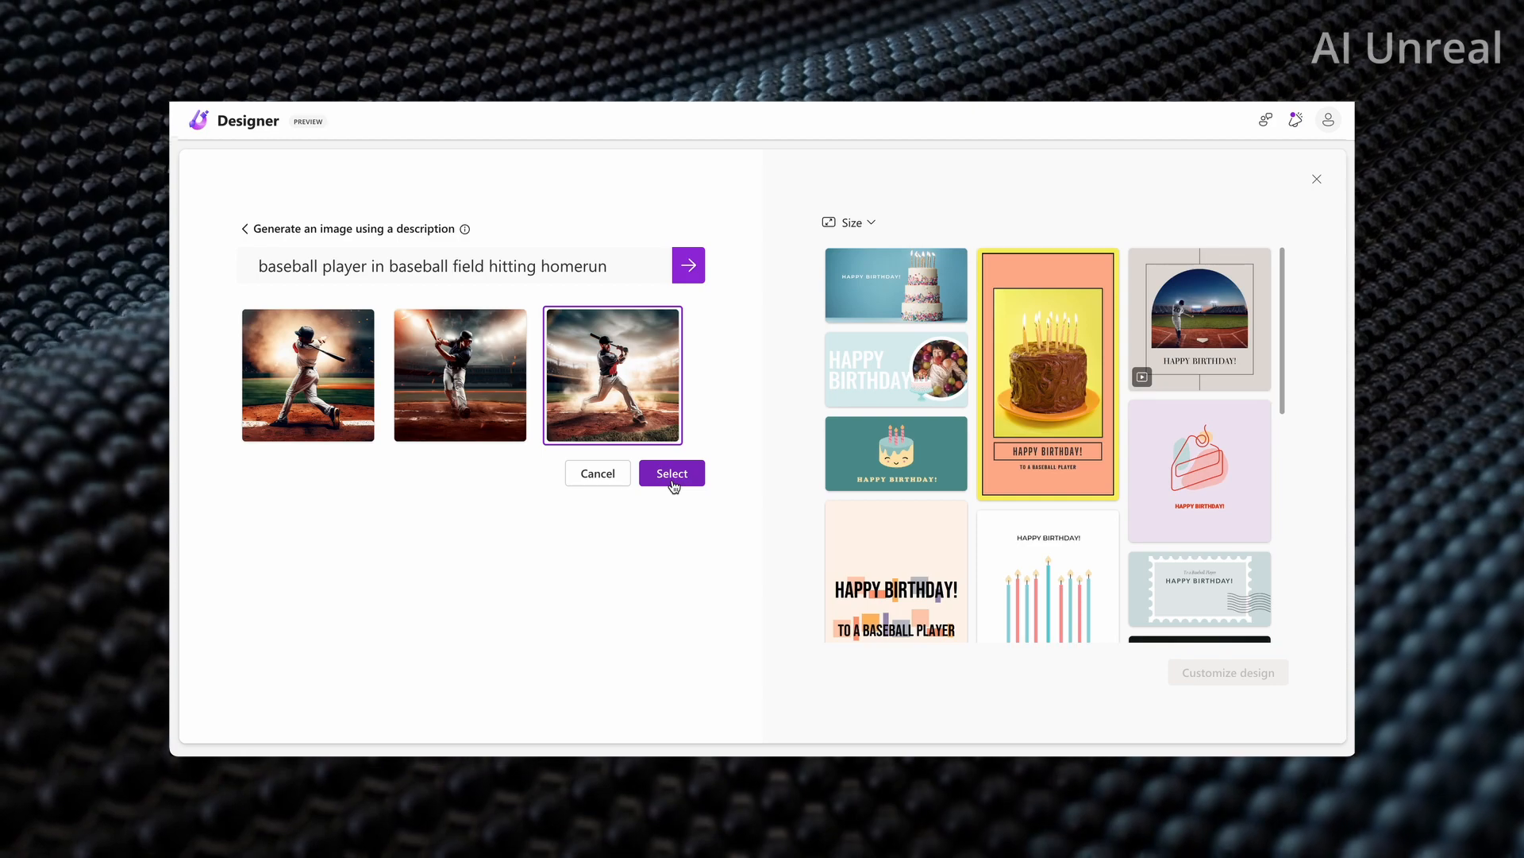
{"action": "left_click", "coordinate": [671, 477]}
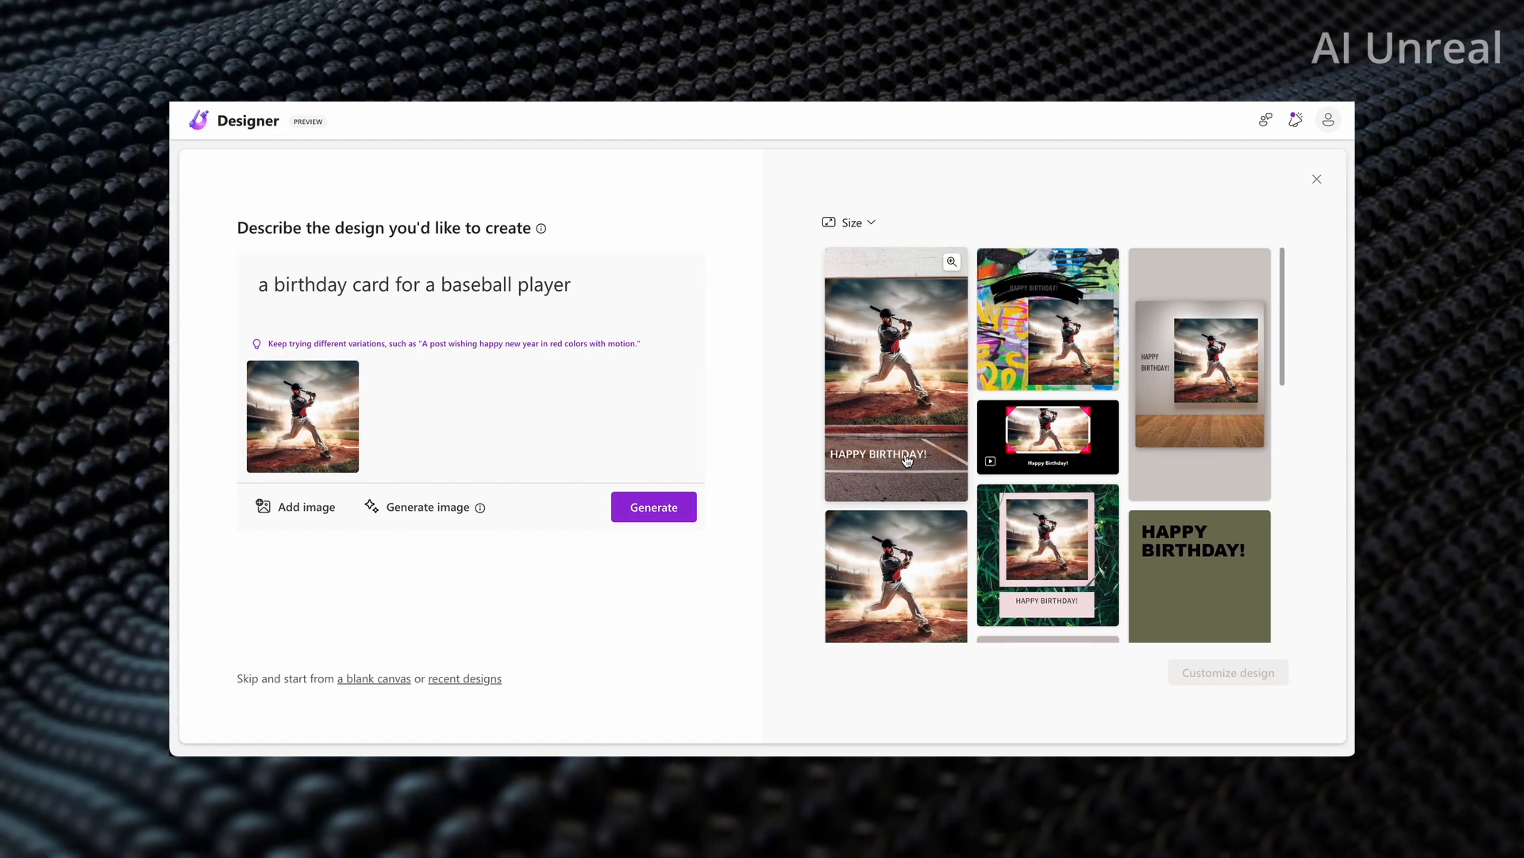
Step: Review the card designs made with the batter image and generate a fresh set from the same description
{"action": "scroll", "coordinate": [907, 461], "scroll_direction": "down", "scroll_amount": 10}
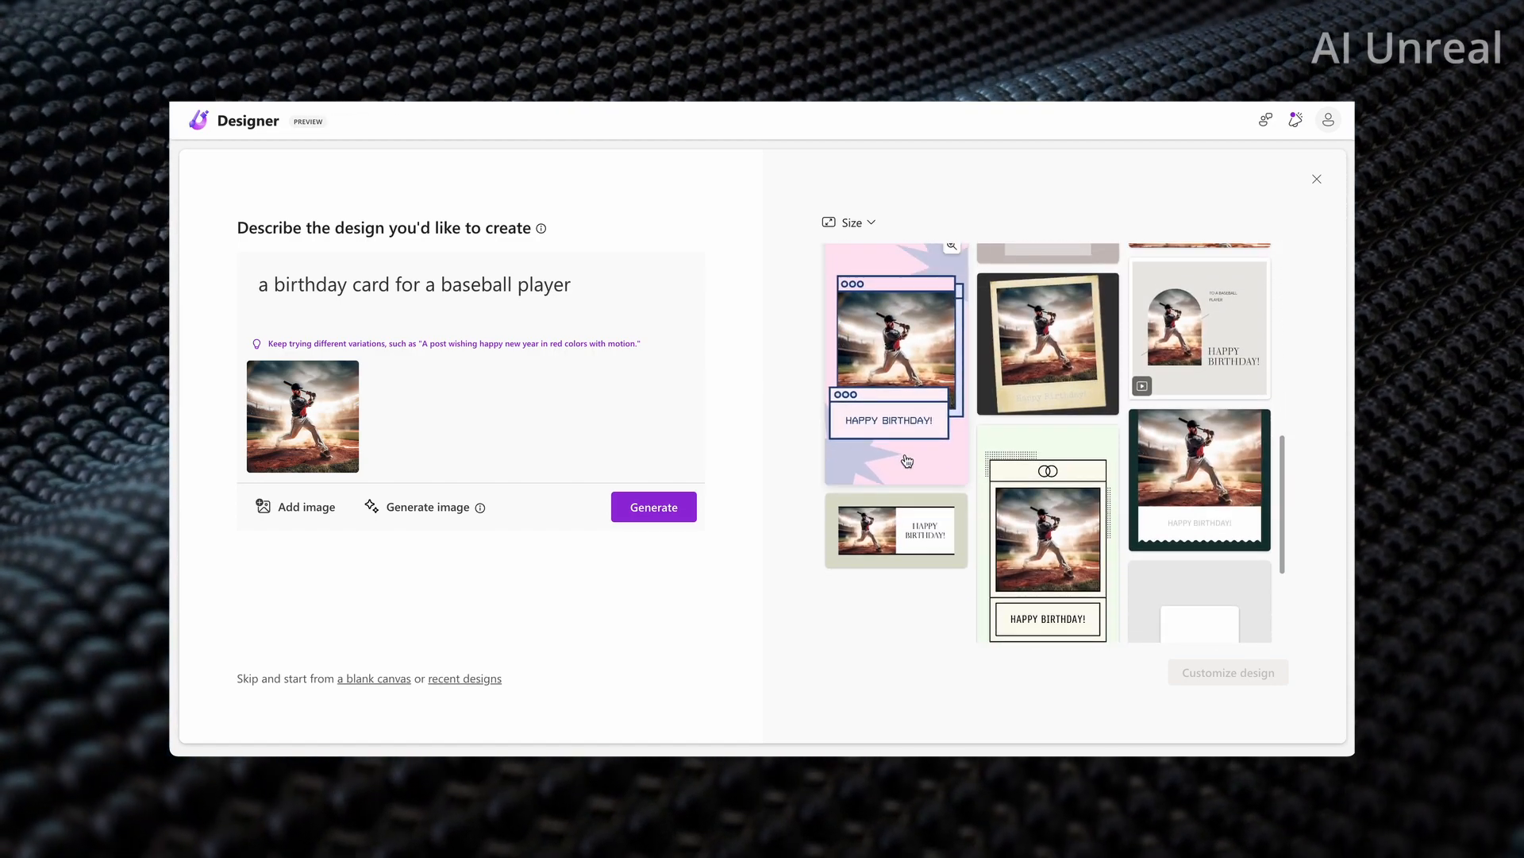
{"action": "scroll", "coordinate": [907, 461], "scroll_direction": "down", "scroll_amount": 2}
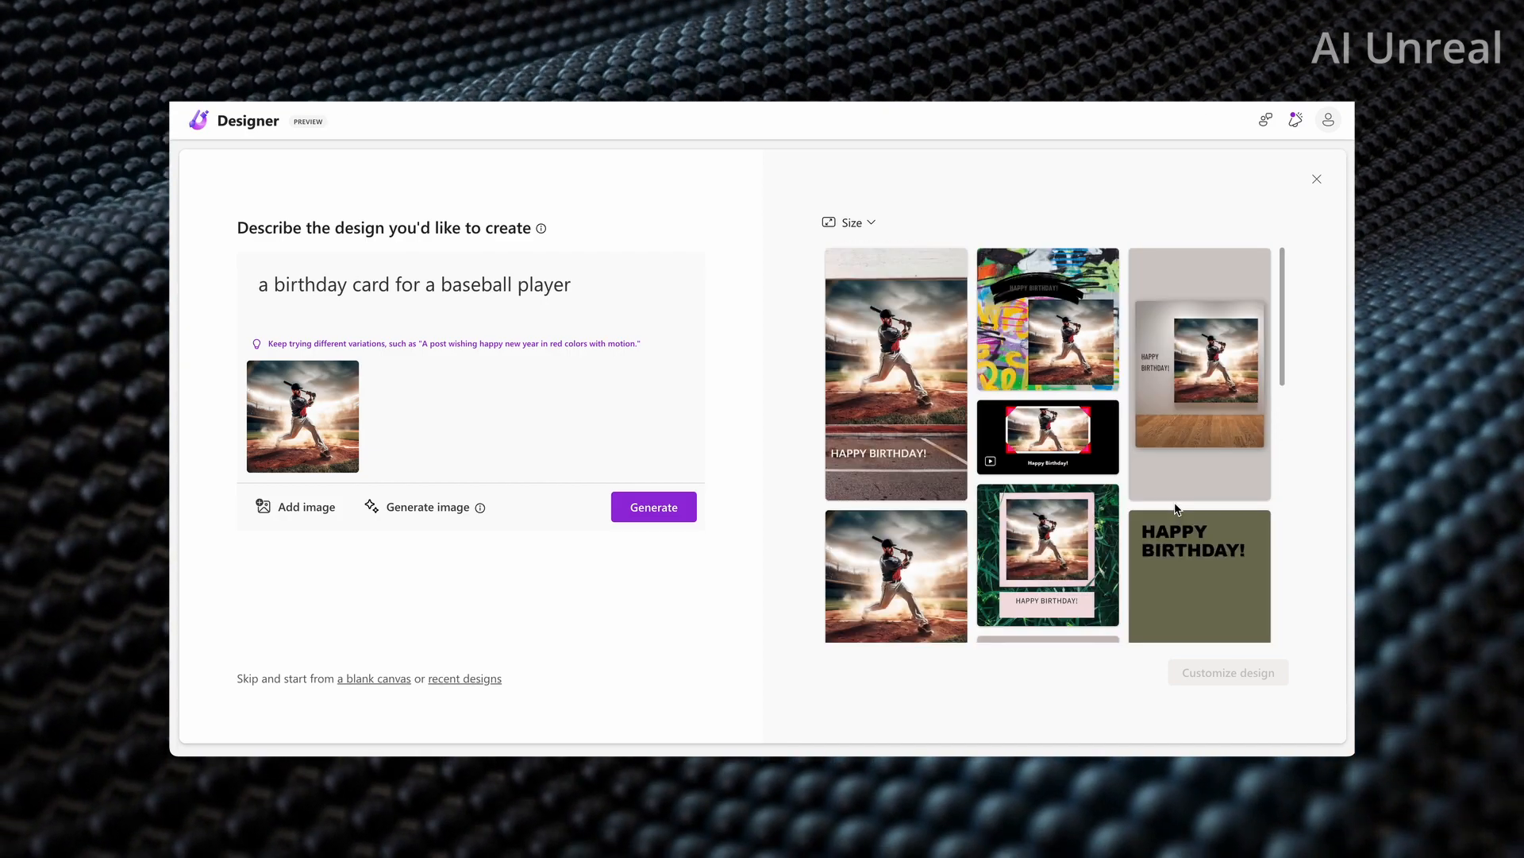
{"action": "scroll", "coordinate": [1175, 508], "scroll_direction": "down", "scroll_amount": 10}
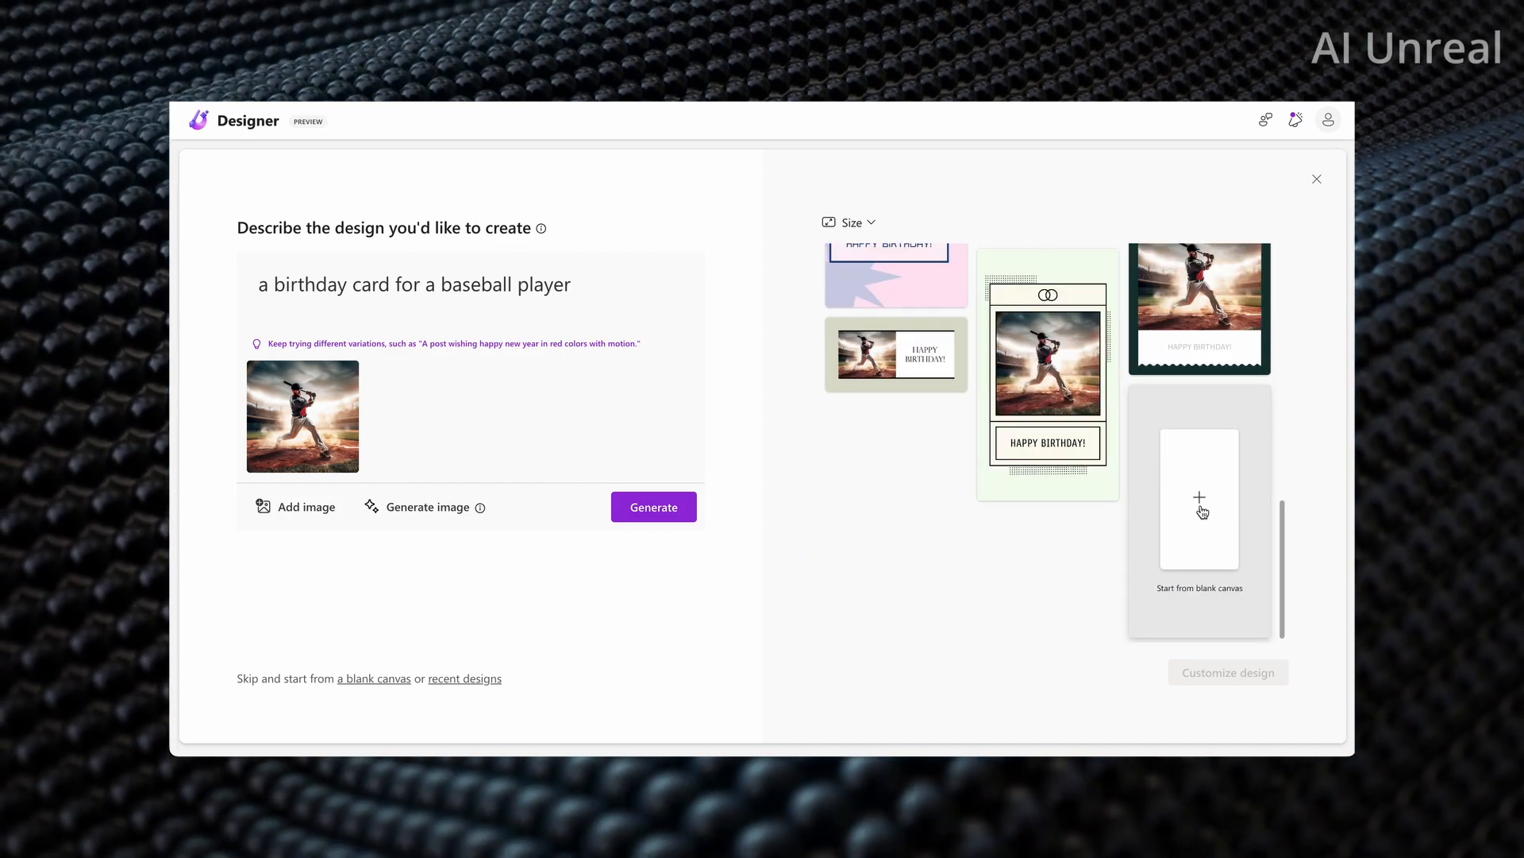
{"action": "scroll", "coordinate": [927, 491], "scroll_direction": "up", "scroll_amount": 10}
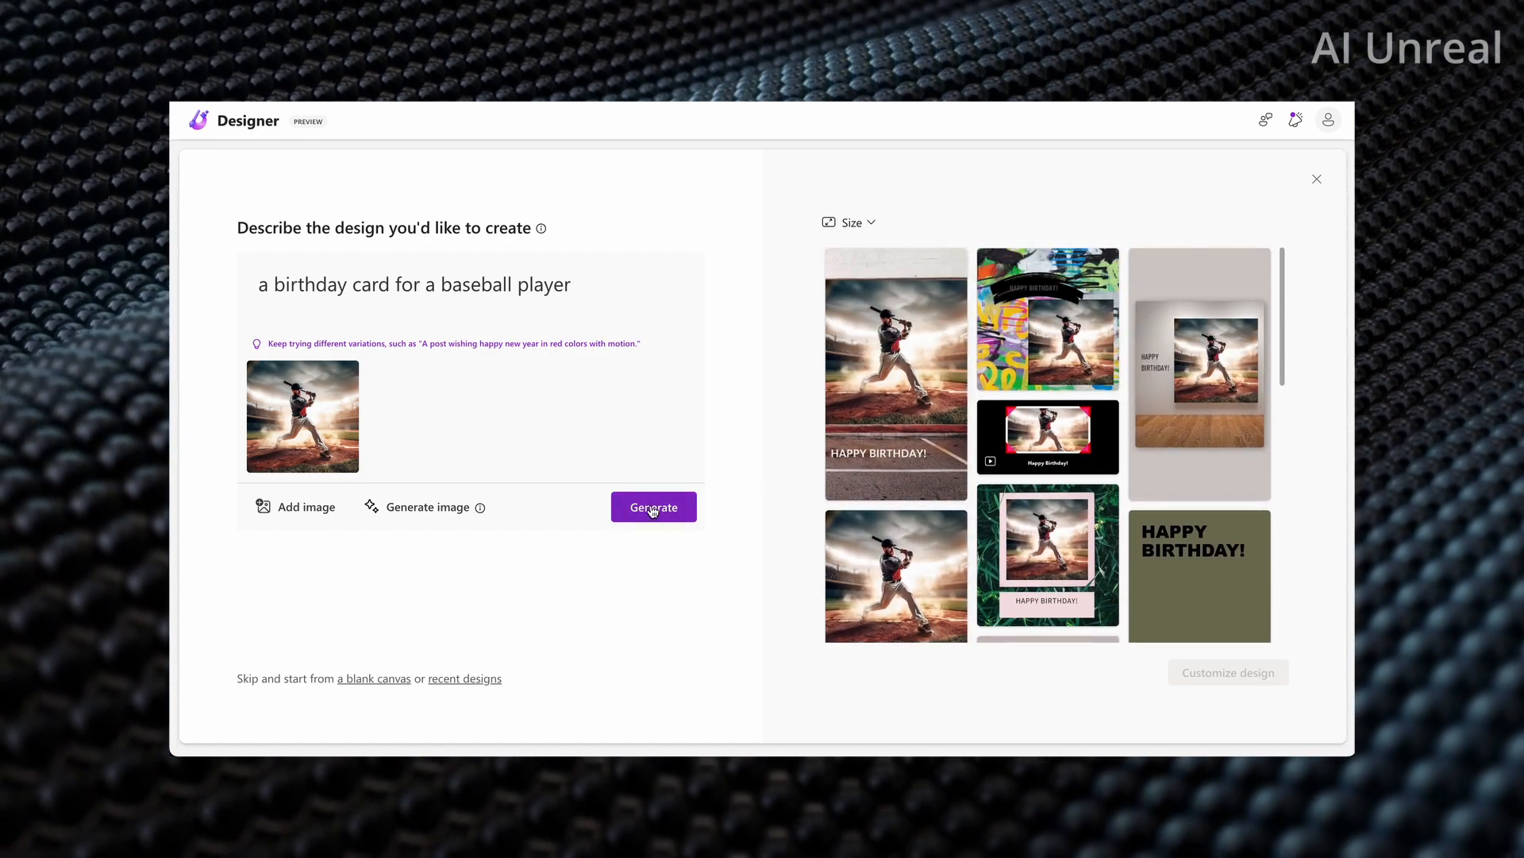
{"action": "left_click", "coordinate": [653, 511]}
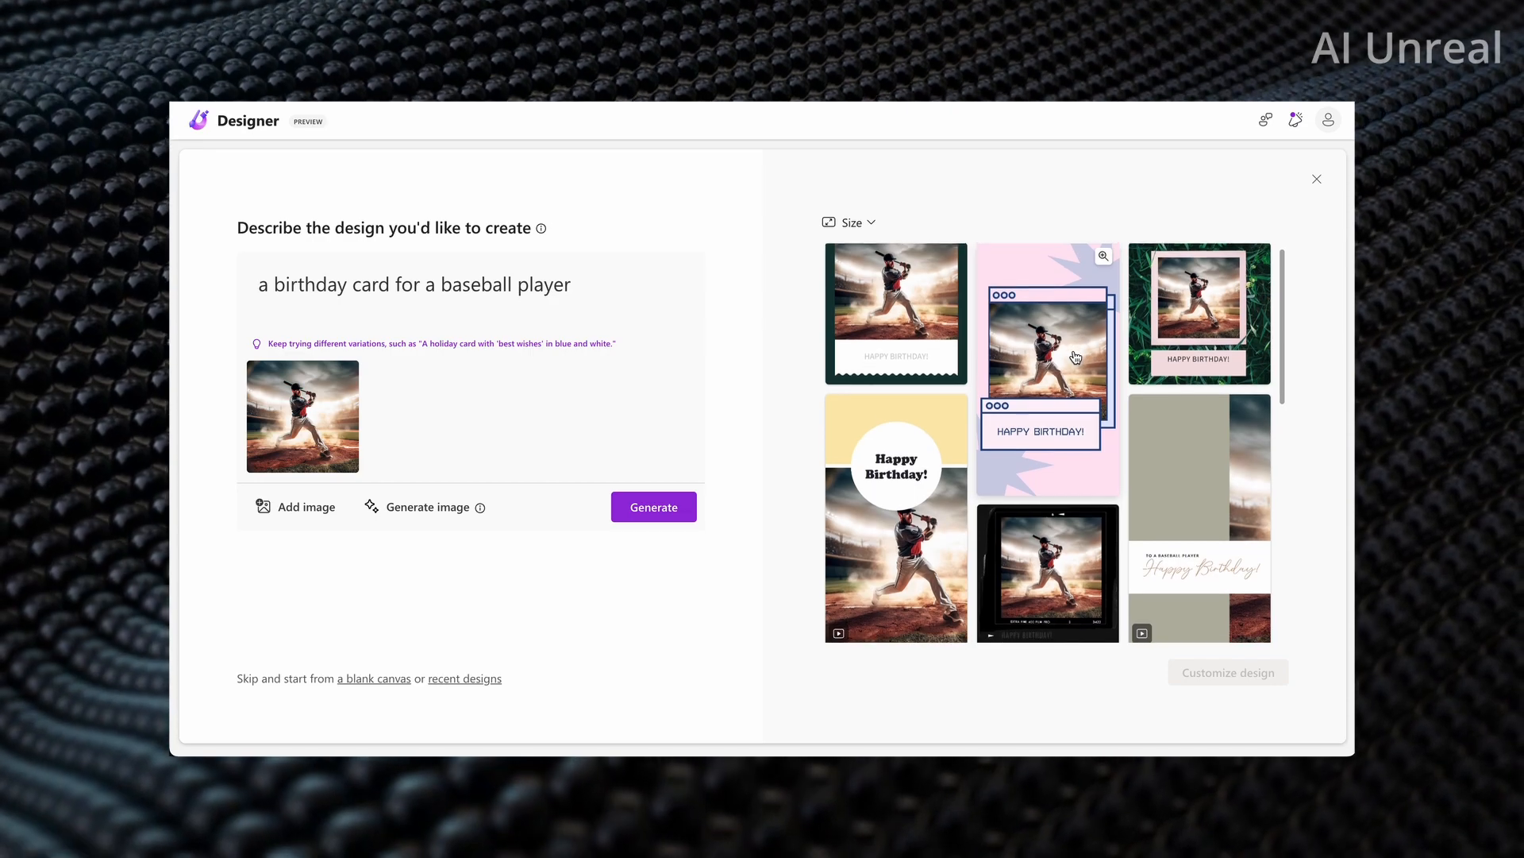
Step: Browse the new designs and open the pink one with blue window frames around the batter for customizing
{"action": "scroll", "coordinate": [1076, 357], "scroll_direction": "down", "scroll_amount": 3}
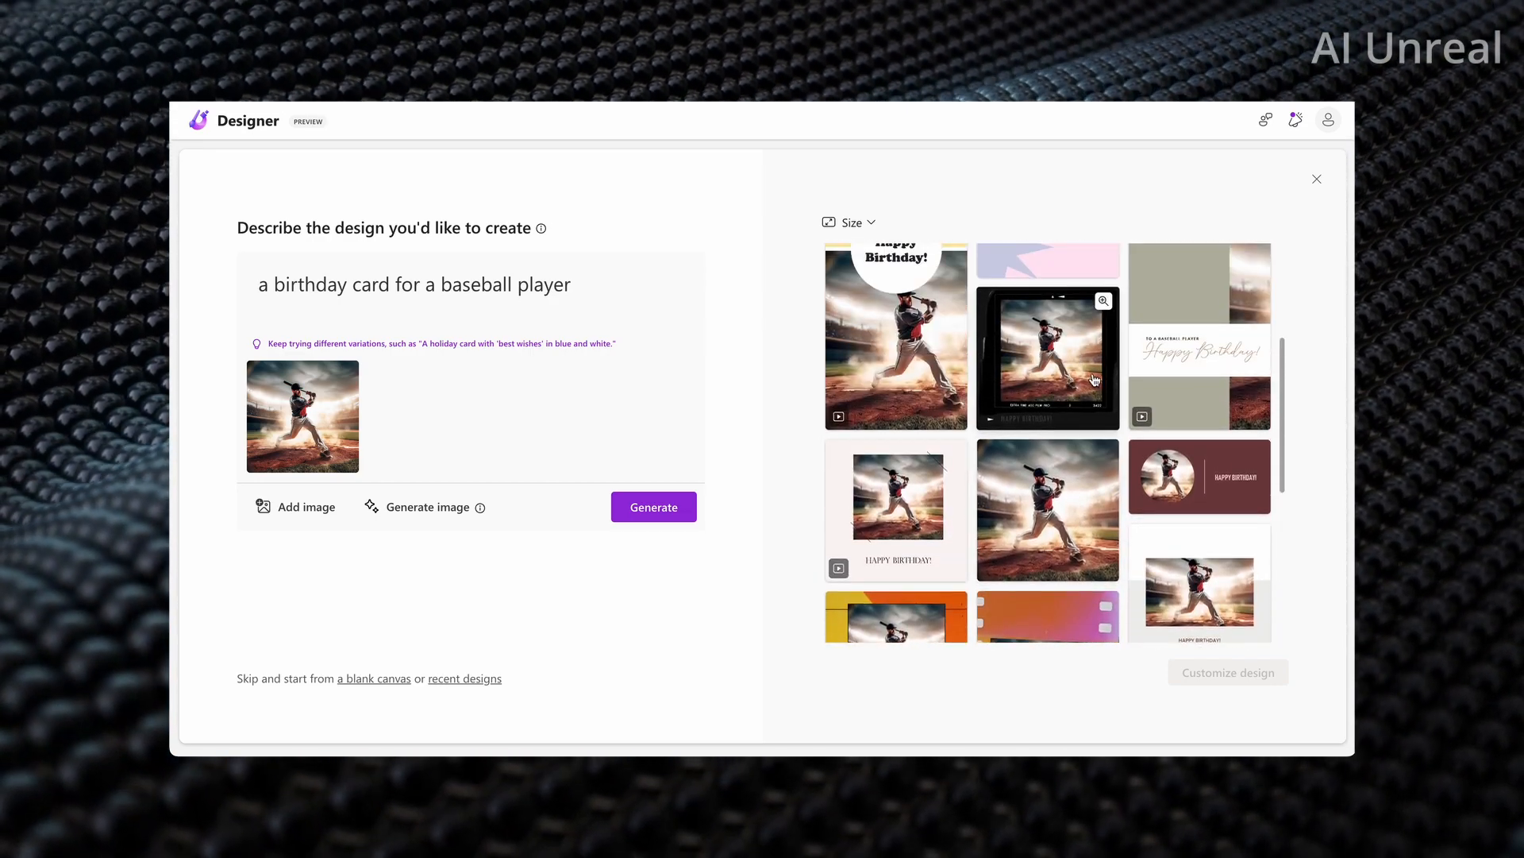
{"action": "scroll", "coordinate": [1095, 380], "scroll_direction": "down", "scroll_amount": 5}
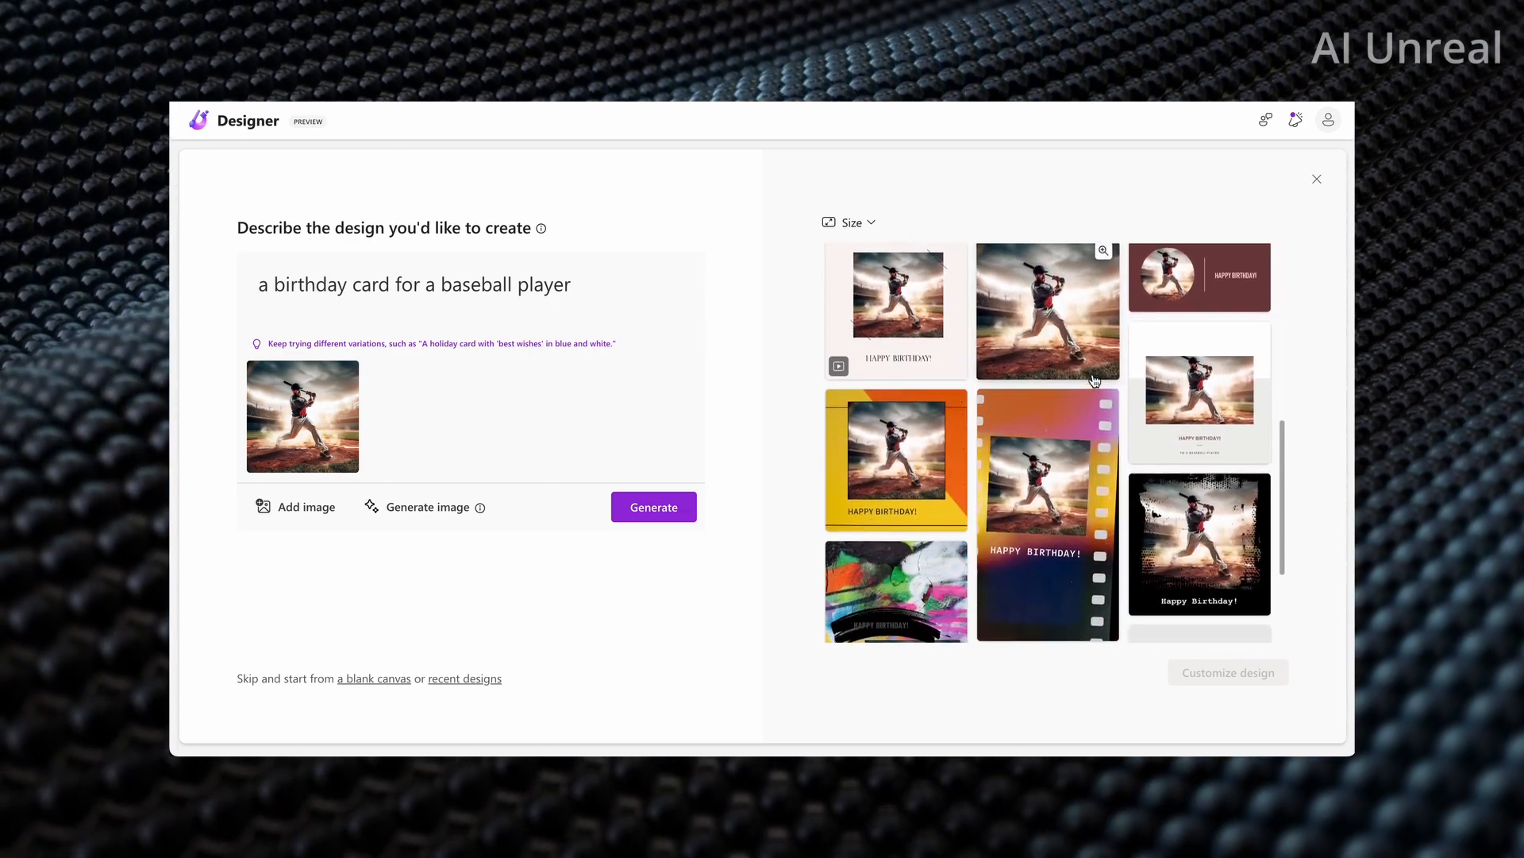
{"action": "scroll", "coordinate": [1095, 381], "scroll_direction": "down", "scroll_amount": 2}
{"action": "scroll", "coordinate": [1095, 380], "scroll_direction": "up", "scroll_amount": 5}
{"action": "scroll", "coordinate": [1094, 380], "scroll_direction": "up", "scroll_amount": 5}
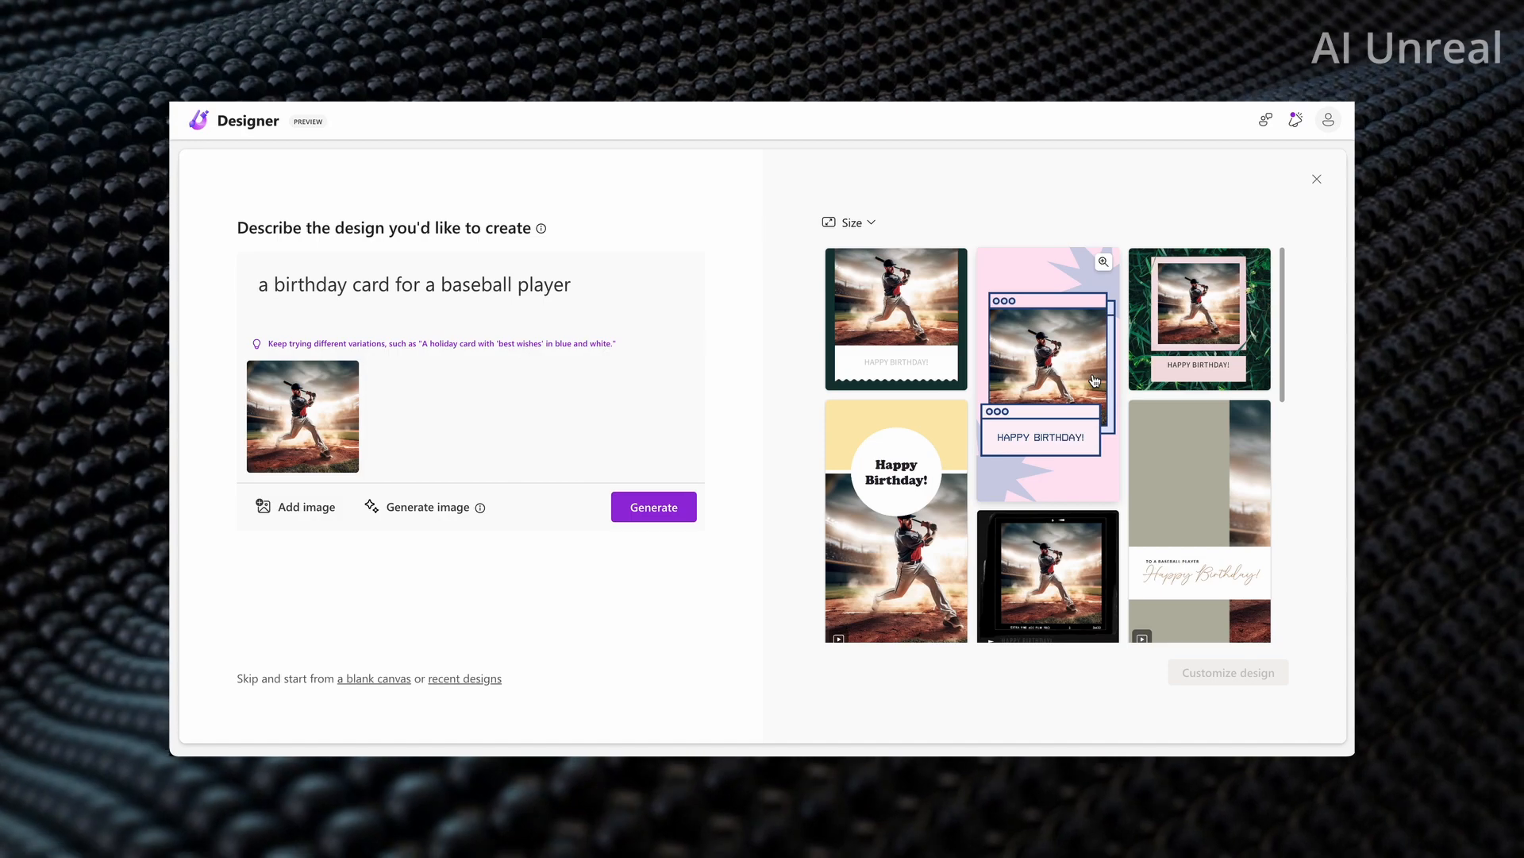
{"action": "left_click", "coordinate": [1058, 422]}
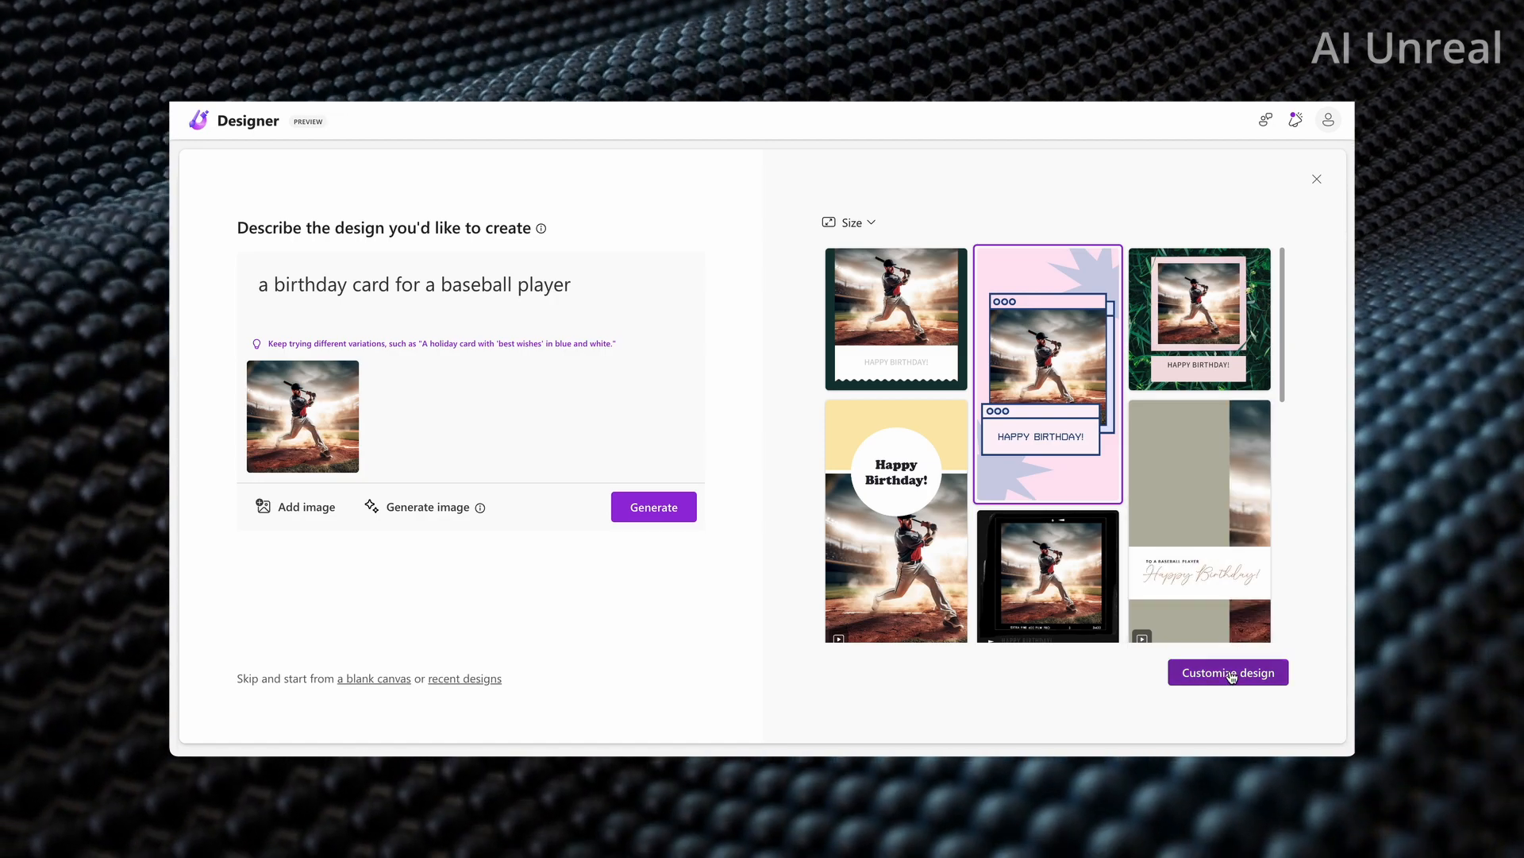
{"action": "left_click", "coordinate": [1230, 674]}
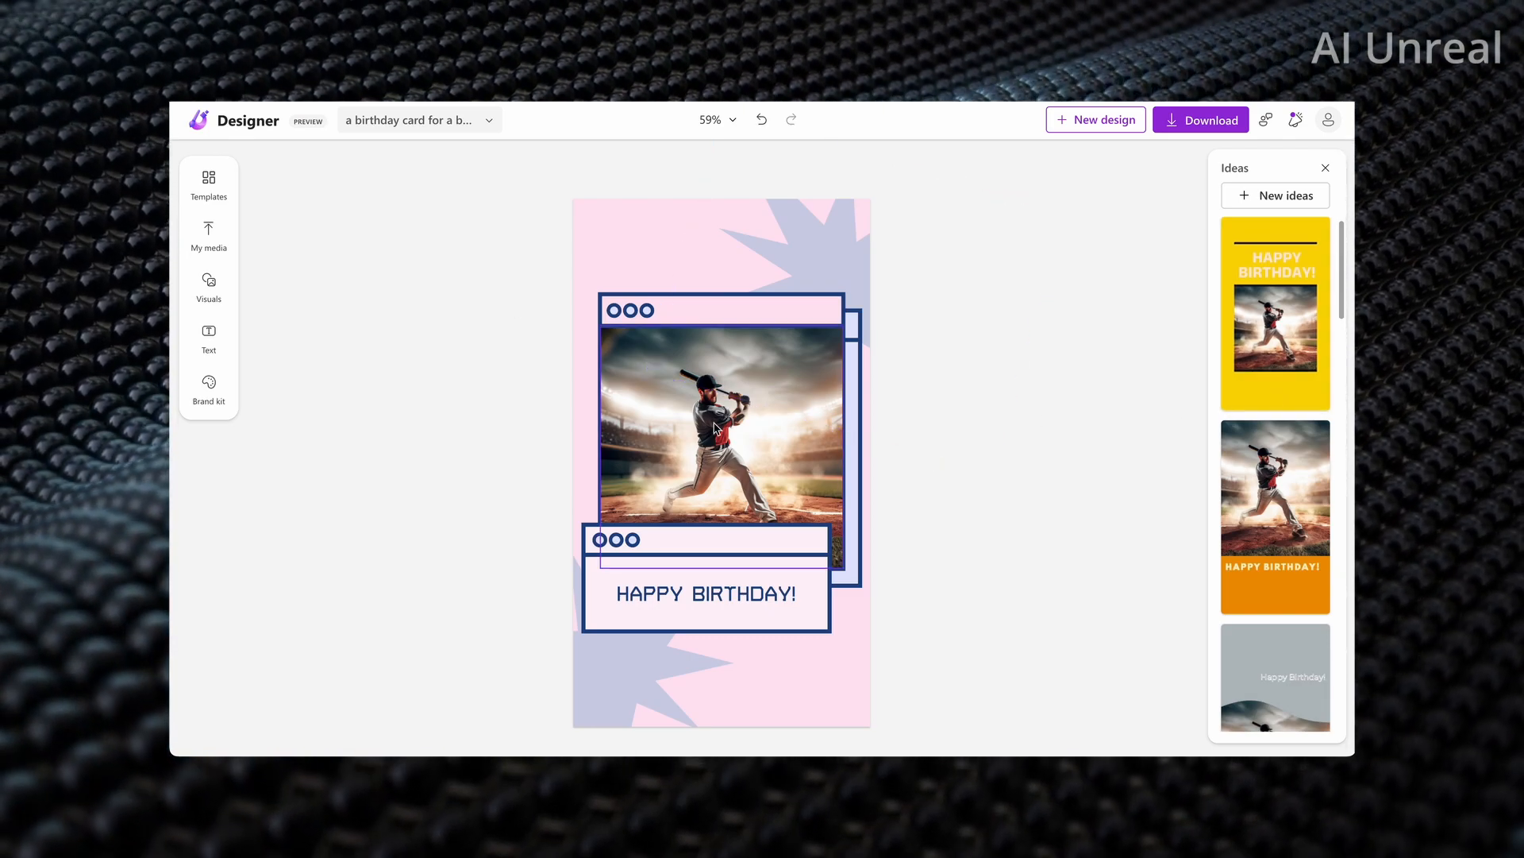
Step: Select the upper starburst, the greeting text area and the batter photo in turn to examine their editing options
{"action": "left_click", "coordinate": [868, 252]}
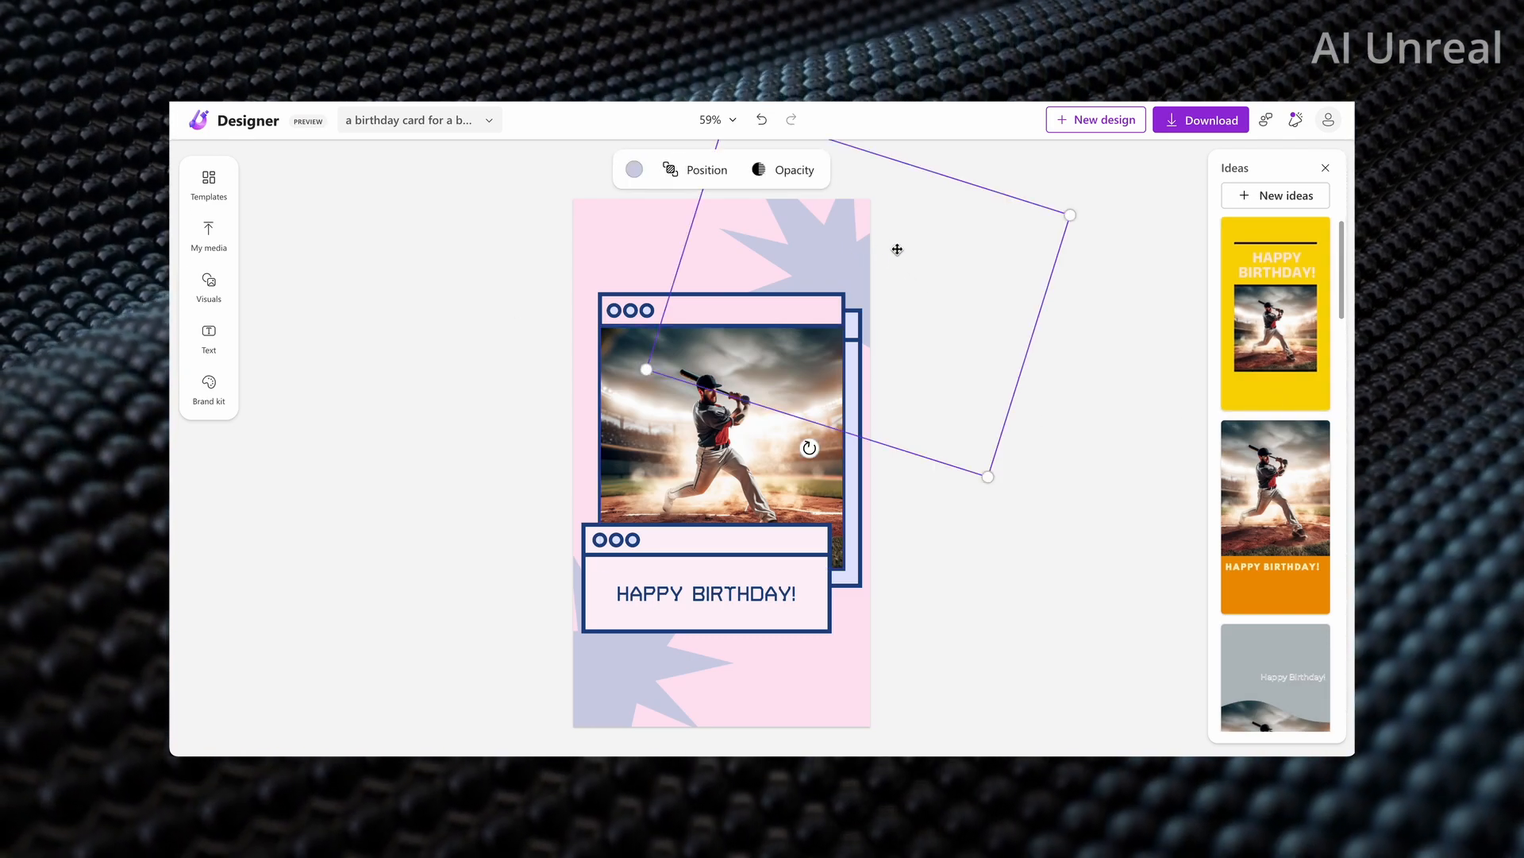
{"action": "left_click", "coordinate": [723, 594]}
{"action": "left_click", "coordinate": [731, 486]}
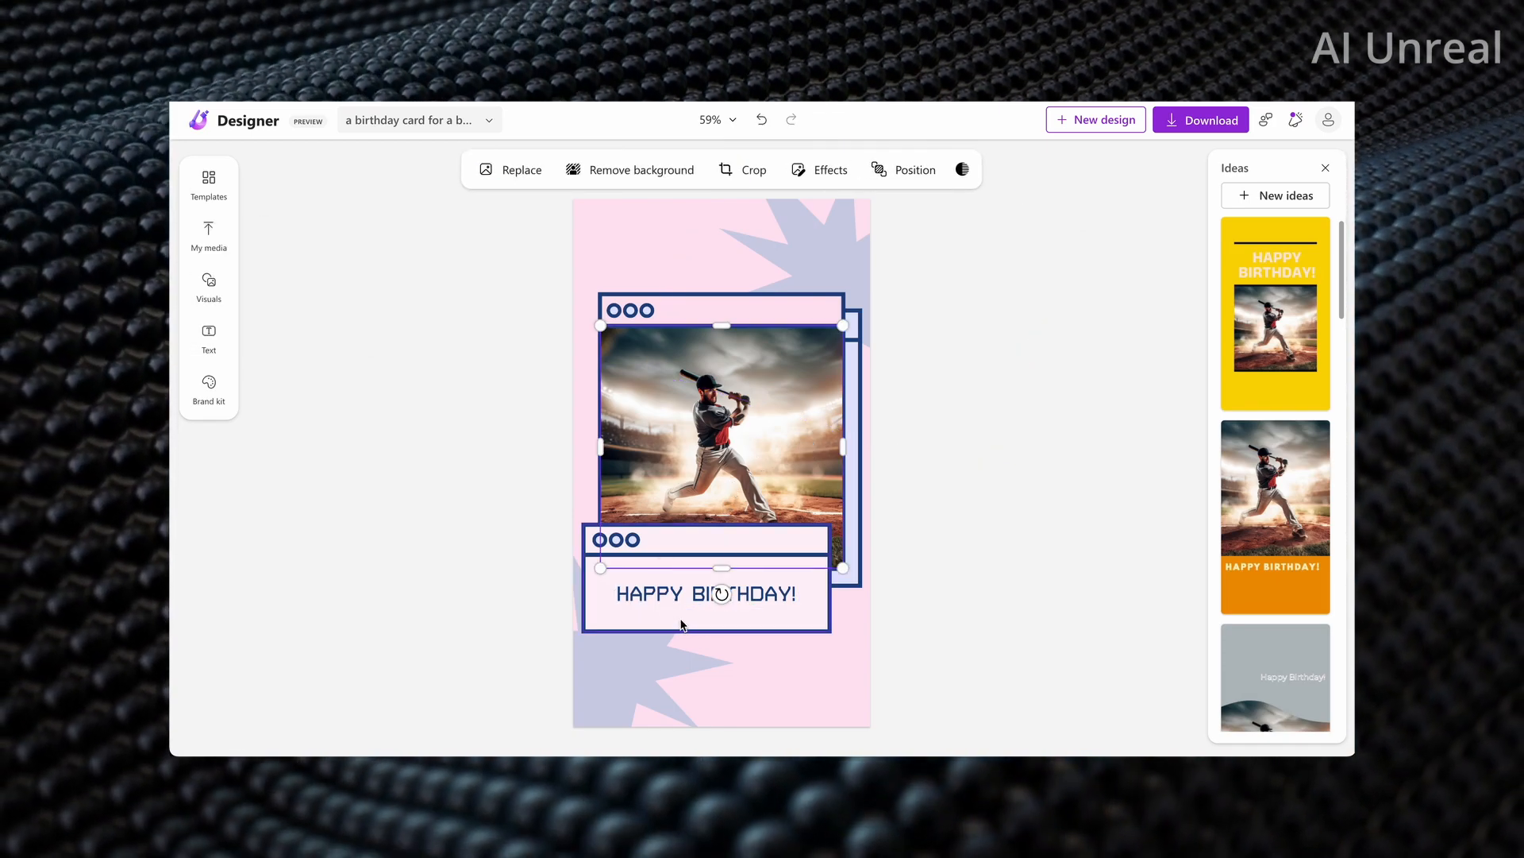
Step: Move the HAPPY BIRTHDAY! text slightly up, duplicate it directly below, and replace the copy with the recipient's first name and an exclamation mark
{"action": "left_click", "coordinate": [683, 605]}
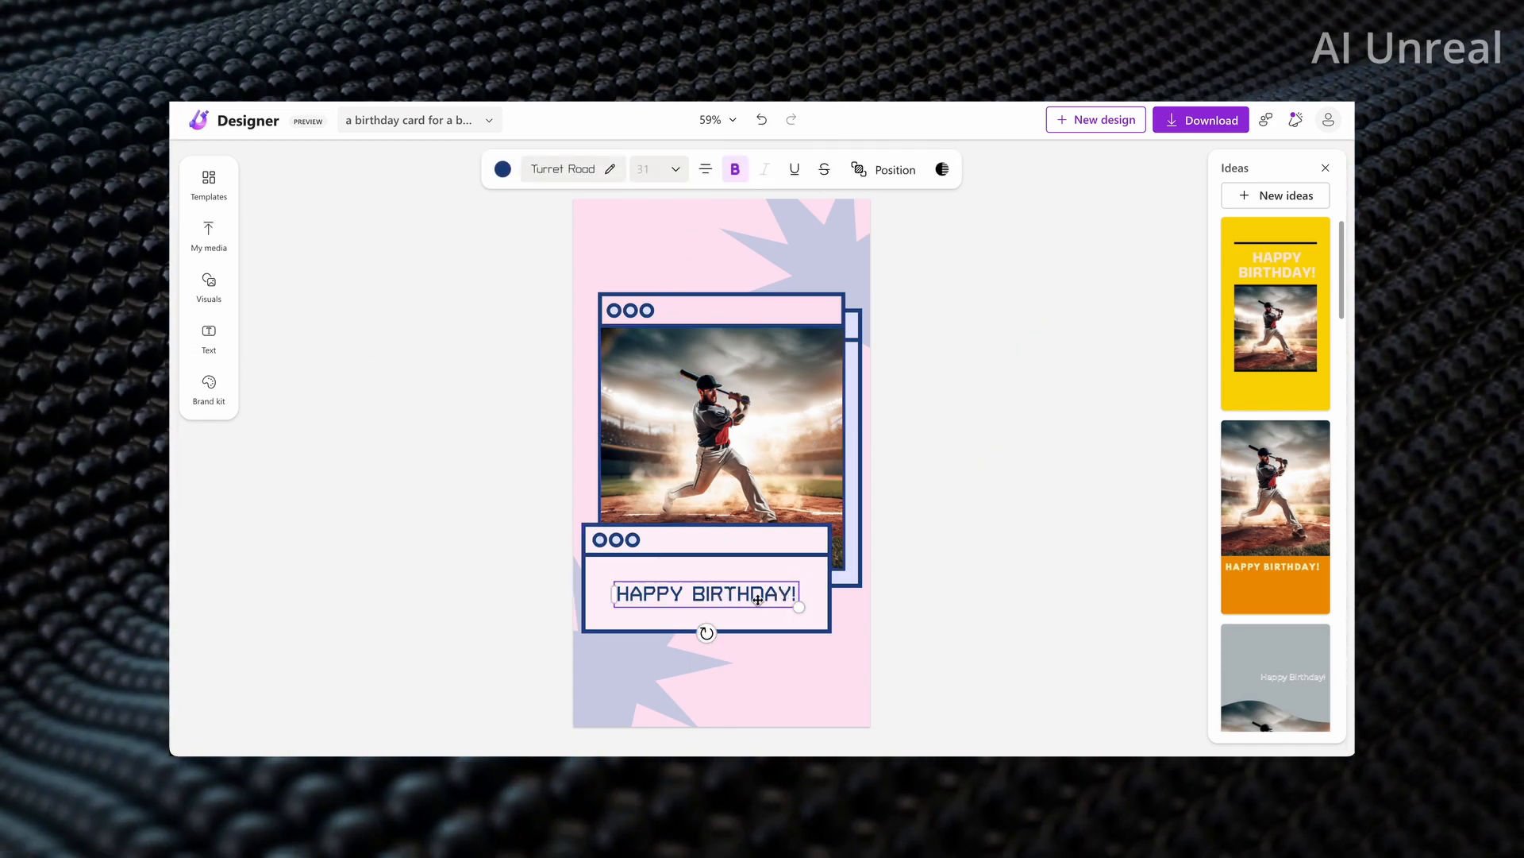
{"action": "left_click_drag", "start_coordinate": [759, 600], "coordinate": [758, 592]}
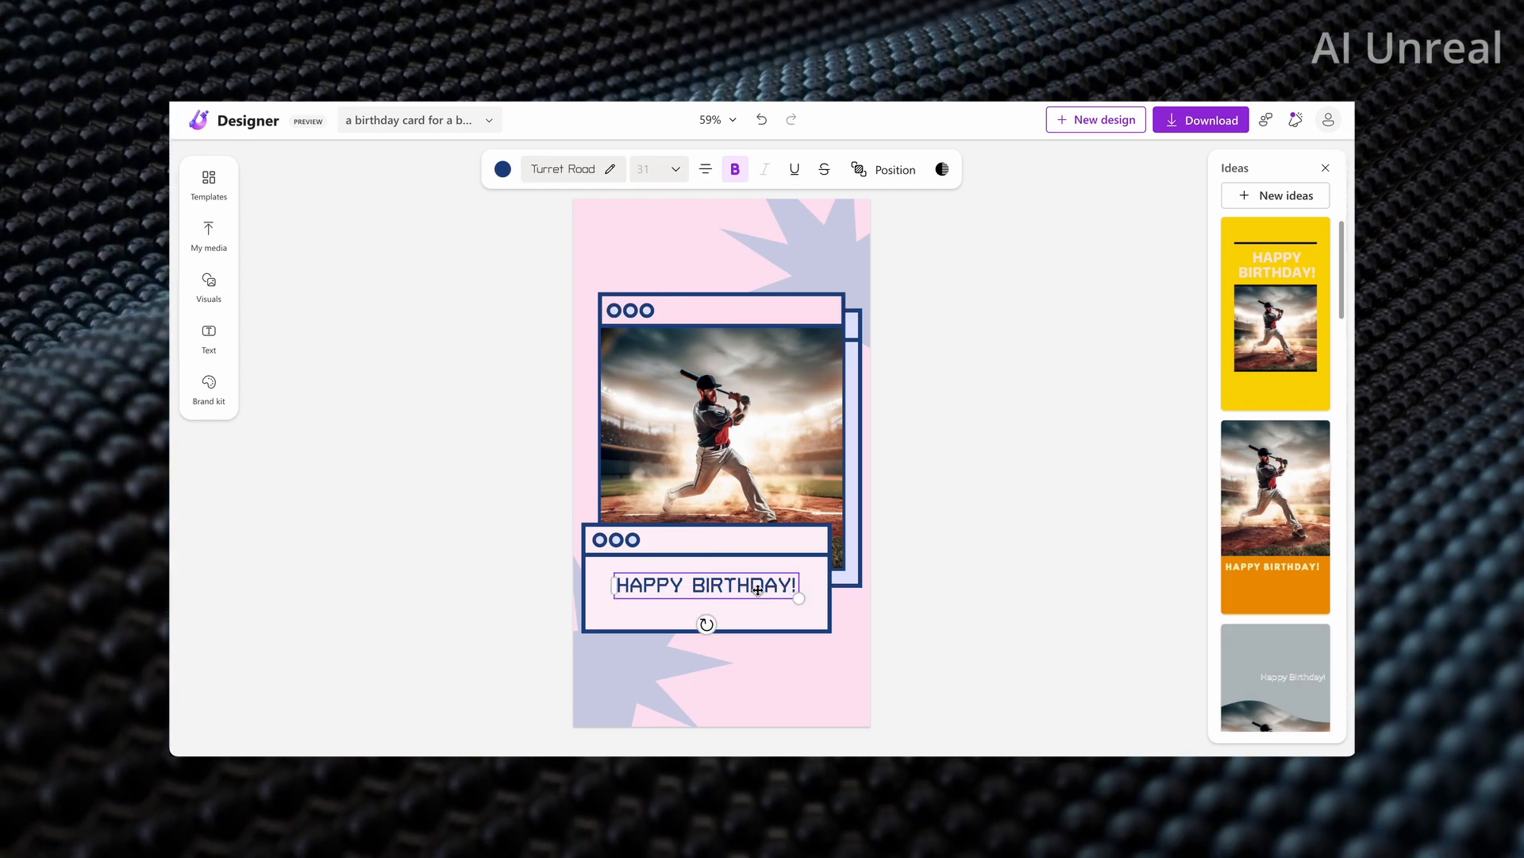
{"action": "key", "text": "ctrl+d"}
{"action": "left_click_drag", "start_coordinate": [765, 613], "coordinate": [750, 614]}
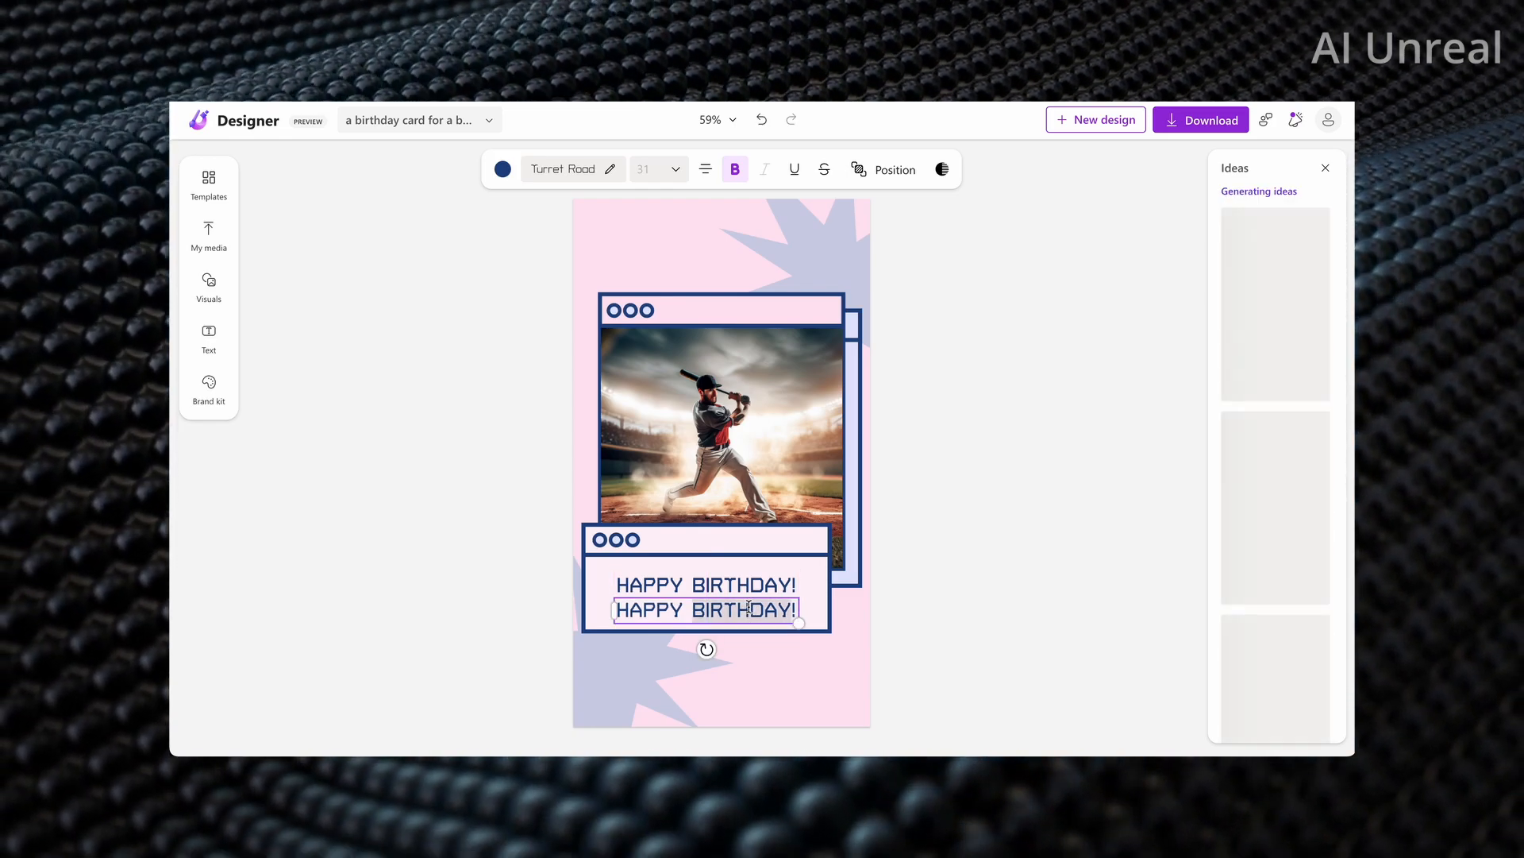
{"action": "triple_click", "coordinate": [748, 607]}
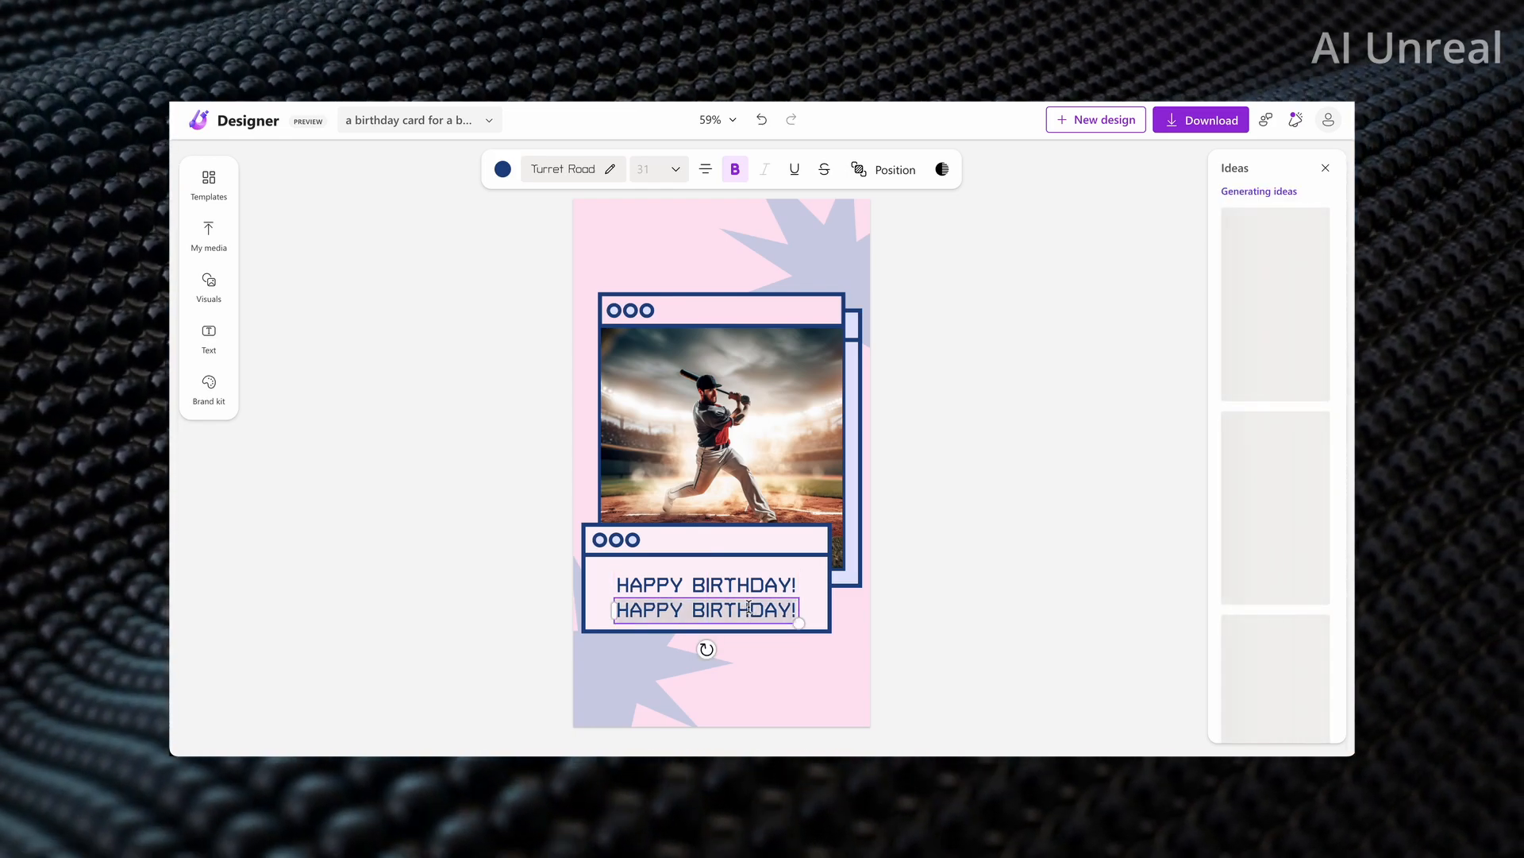
{"action": "type", "text": "JAMES!"}
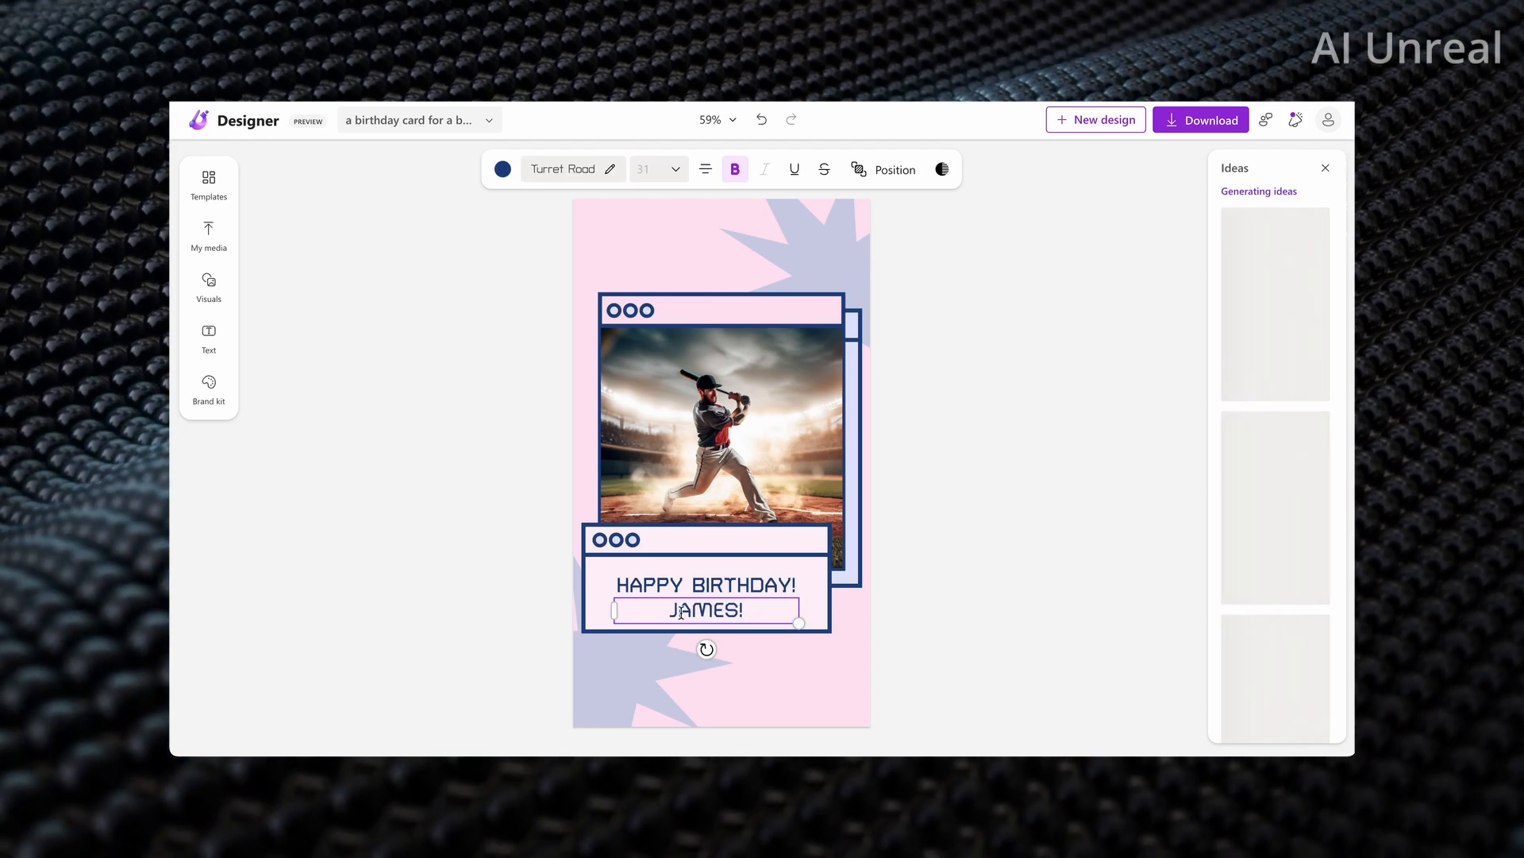
Step: Nudge the greeting and name lines slightly upward so that both sit evenly spaced inside the lower window
{"action": "left_click", "coordinate": [885, 616]}
{"action": "left_click", "coordinate": [727, 591]}
{"action": "left_click_drag", "start_coordinate": [726, 593], "coordinate": [717, 604]}
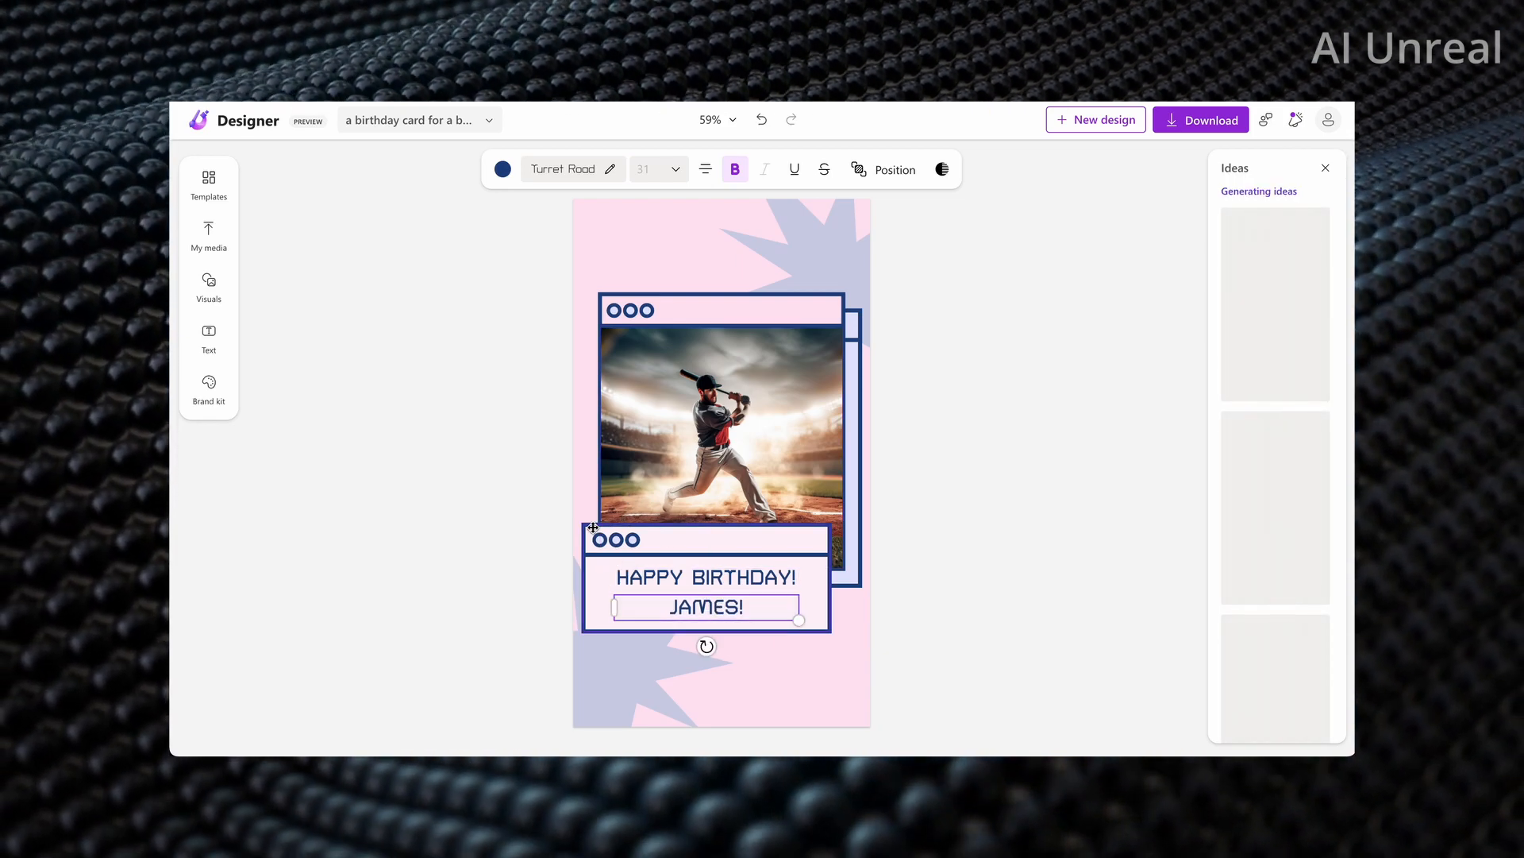
Step: Change the card's background to a custom bright green
{"action": "left_click", "coordinate": [593, 528]}
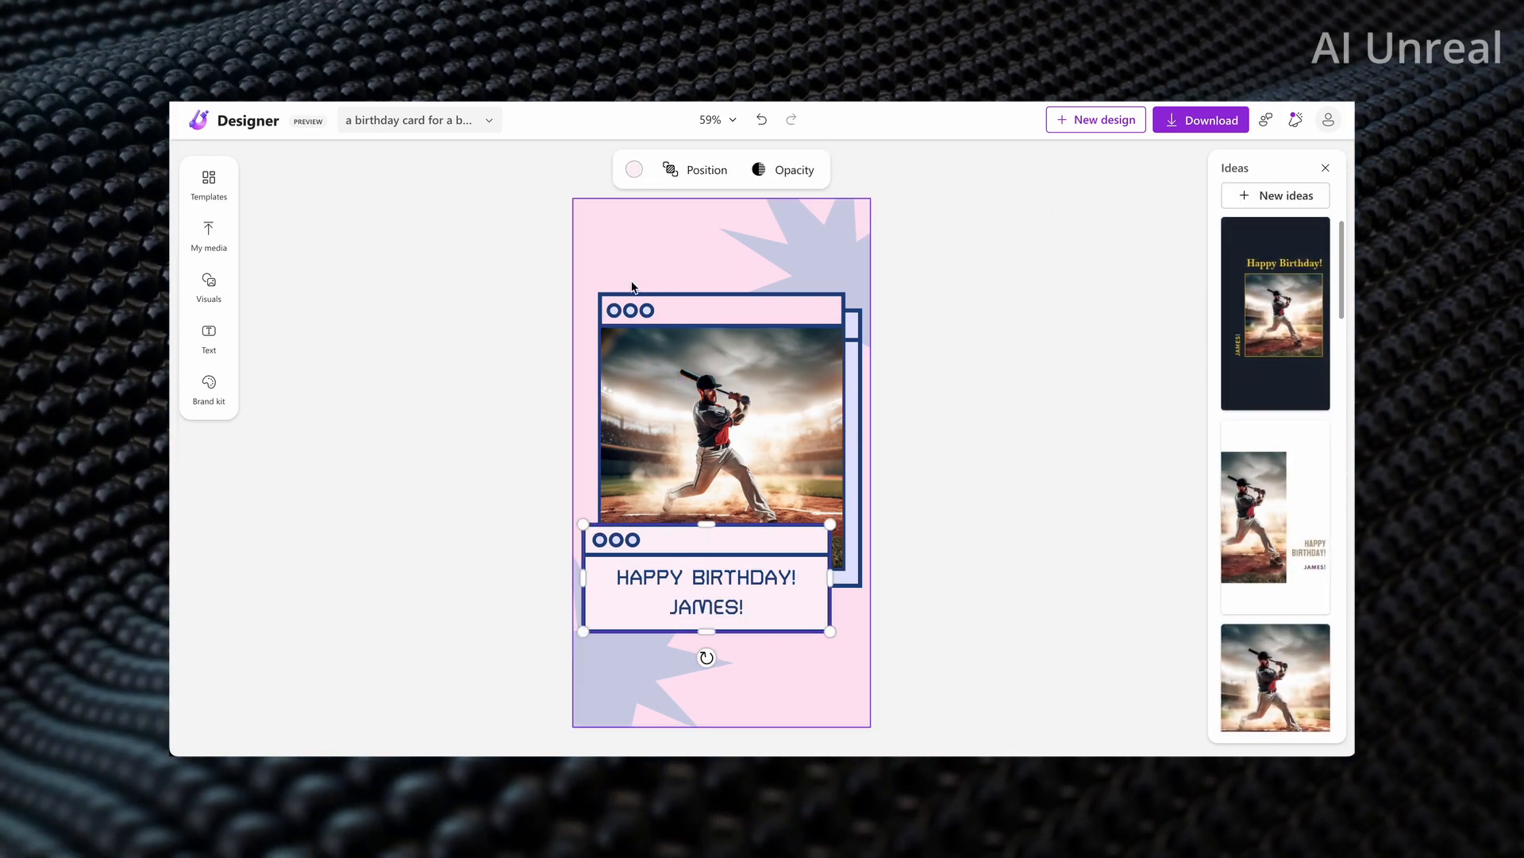
{"action": "left_click", "coordinate": [633, 258]}
{"action": "left_click", "coordinate": [609, 171]}
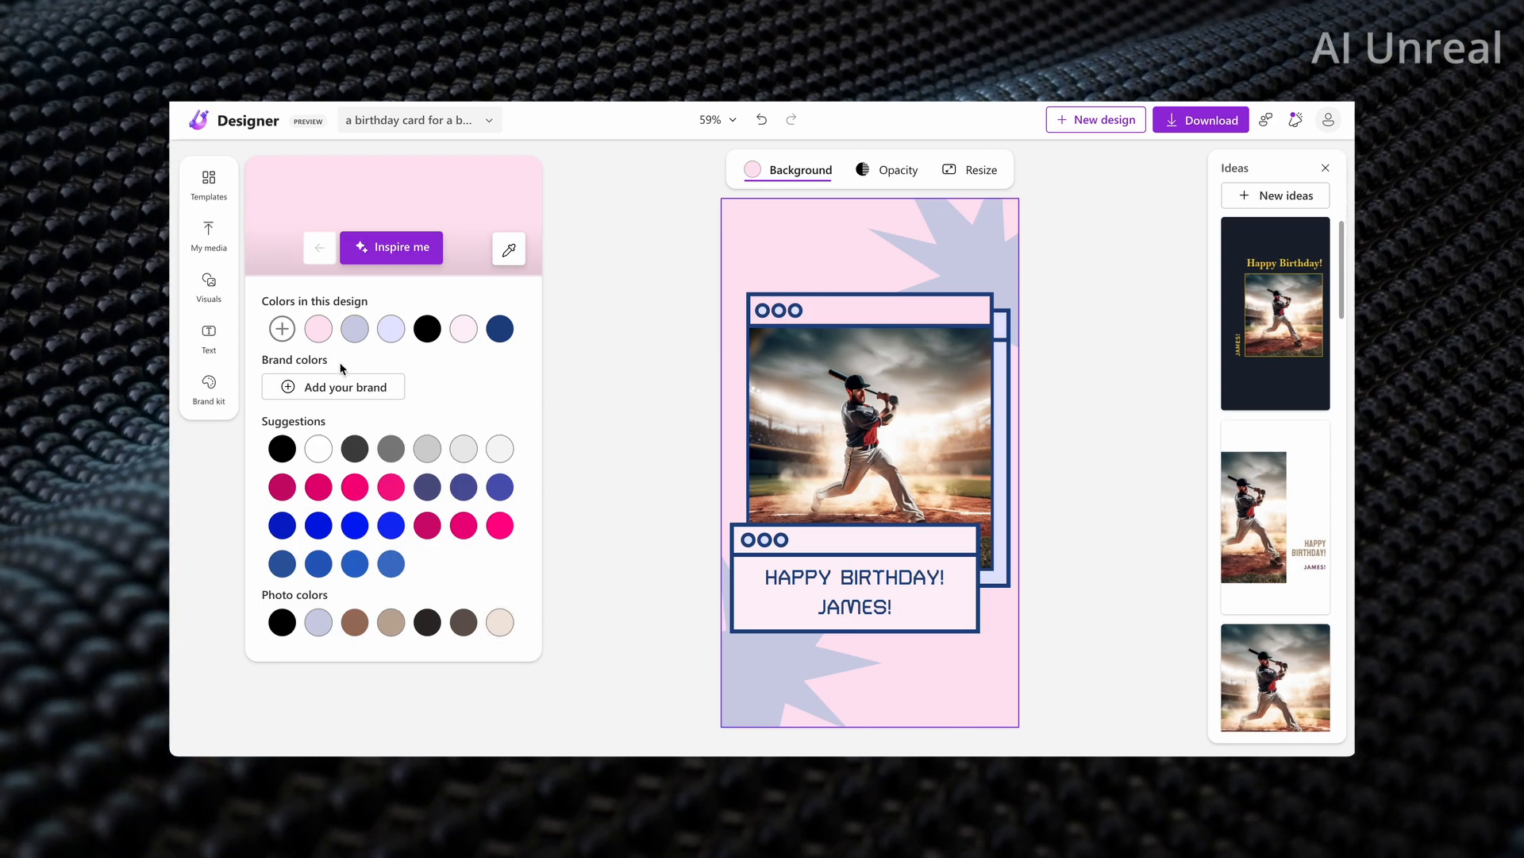
{"action": "left_click", "coordinate": [284, 329]}
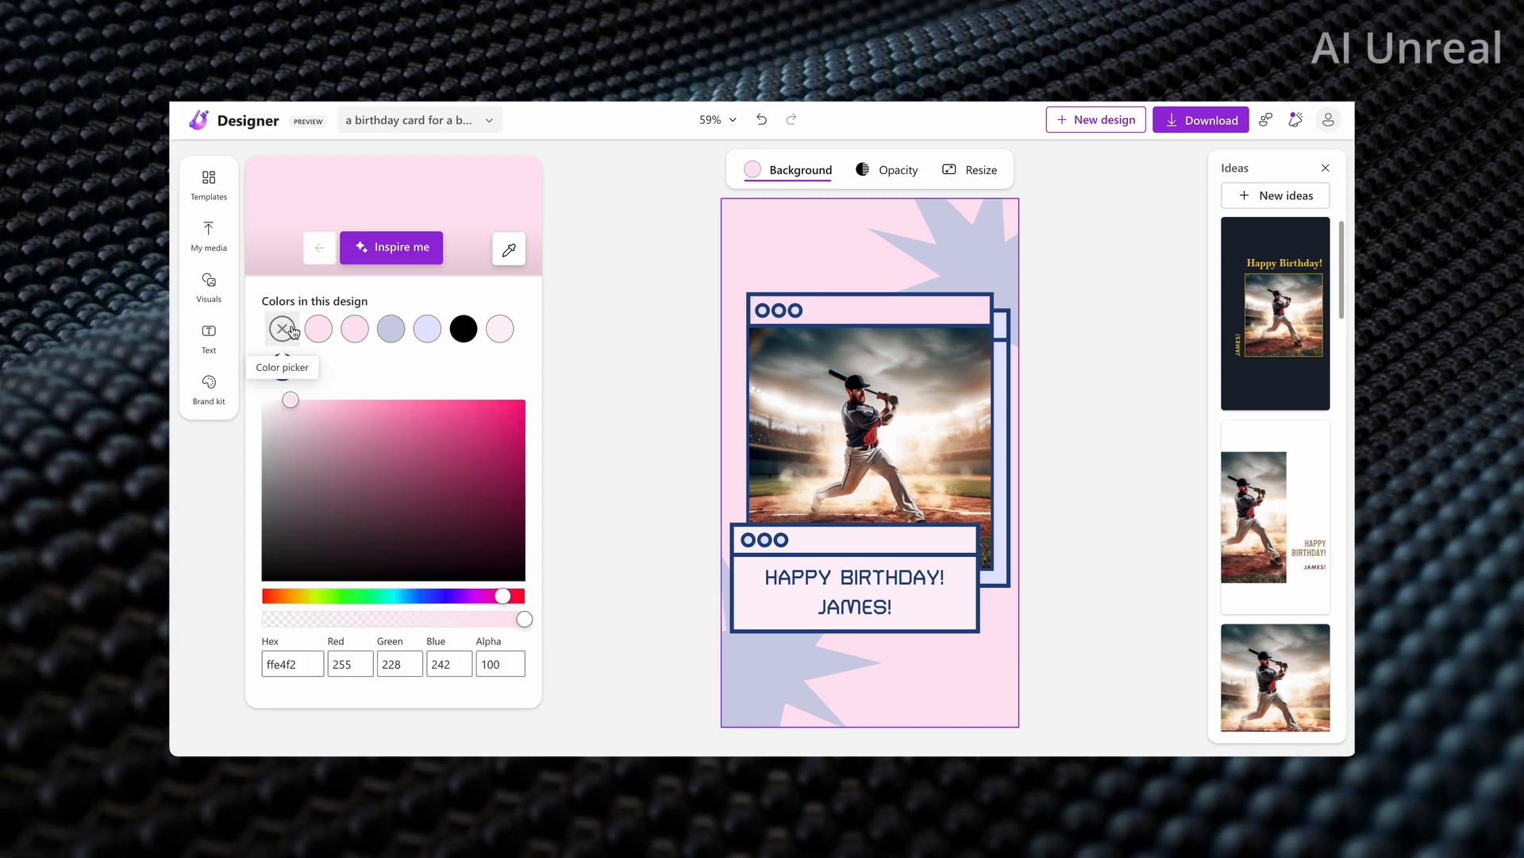
{"action": "left_click", "coordinate": [350, 596]}
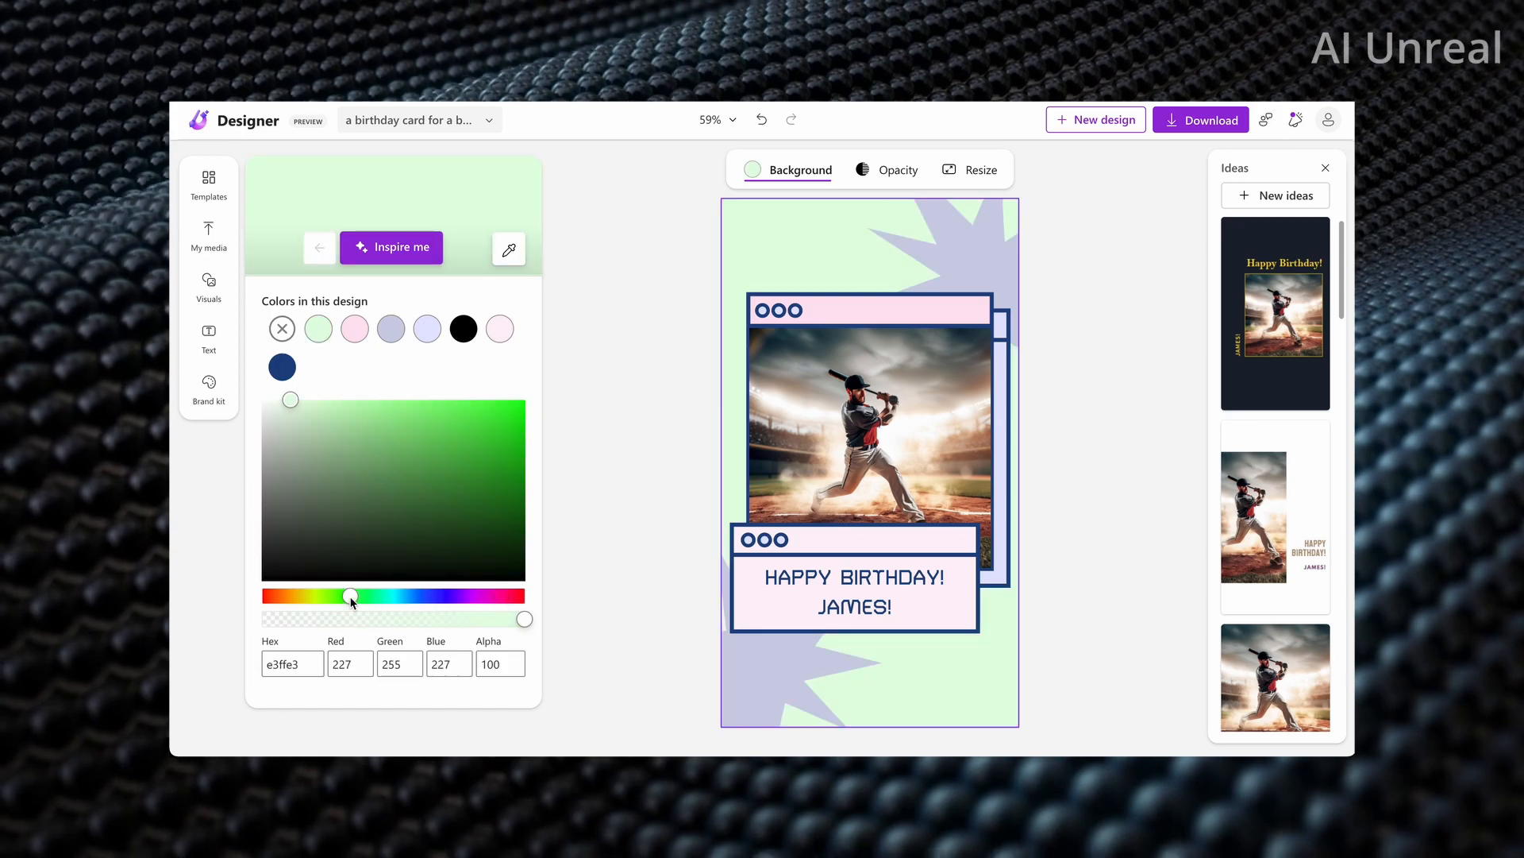
{"action": "left_click", "coordinate": [382, 414]}
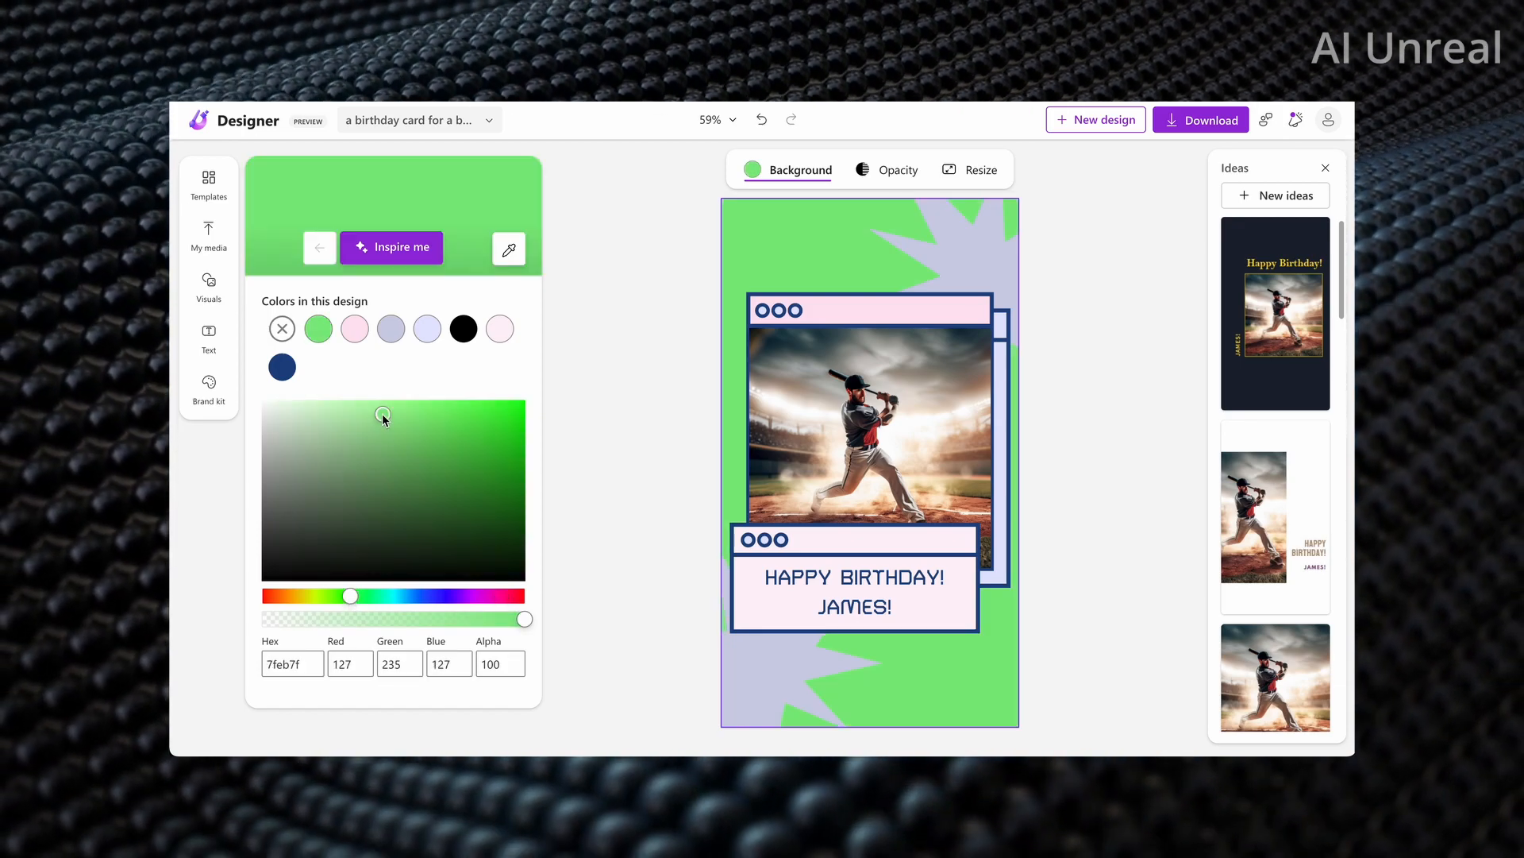
{"action": "mouse_move", "coordinate": [379, 412]}
{"action": "left_mouse_down"}
{"action": "mouse_move", "coordinate": [378, 382]}
{"action": "mouse_move", "coordinate": [417, 407]}
{"action": "mouse_move", "coordinate": [405, 402]}
{"action": "left_mouse_up"}
{"action": "left_click", "coordinate": [571, 326]}
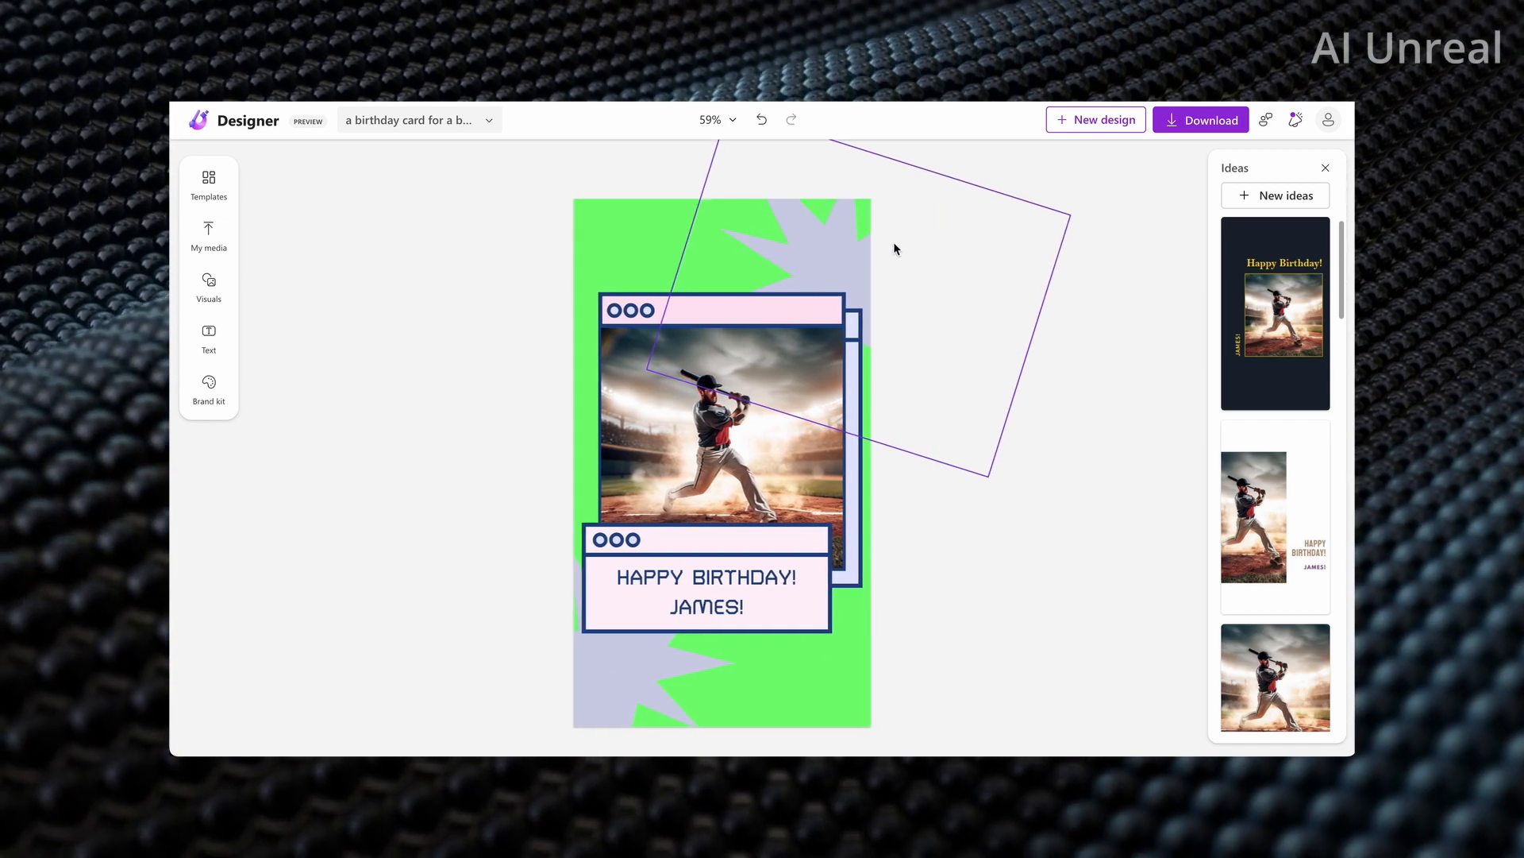
Step: Recolor the upper and lower starbursts behind the windows white
{"action": "left_click", "coordinate": [841, 222]}
{"action": "left_click", "coordinate": [637, 168]}
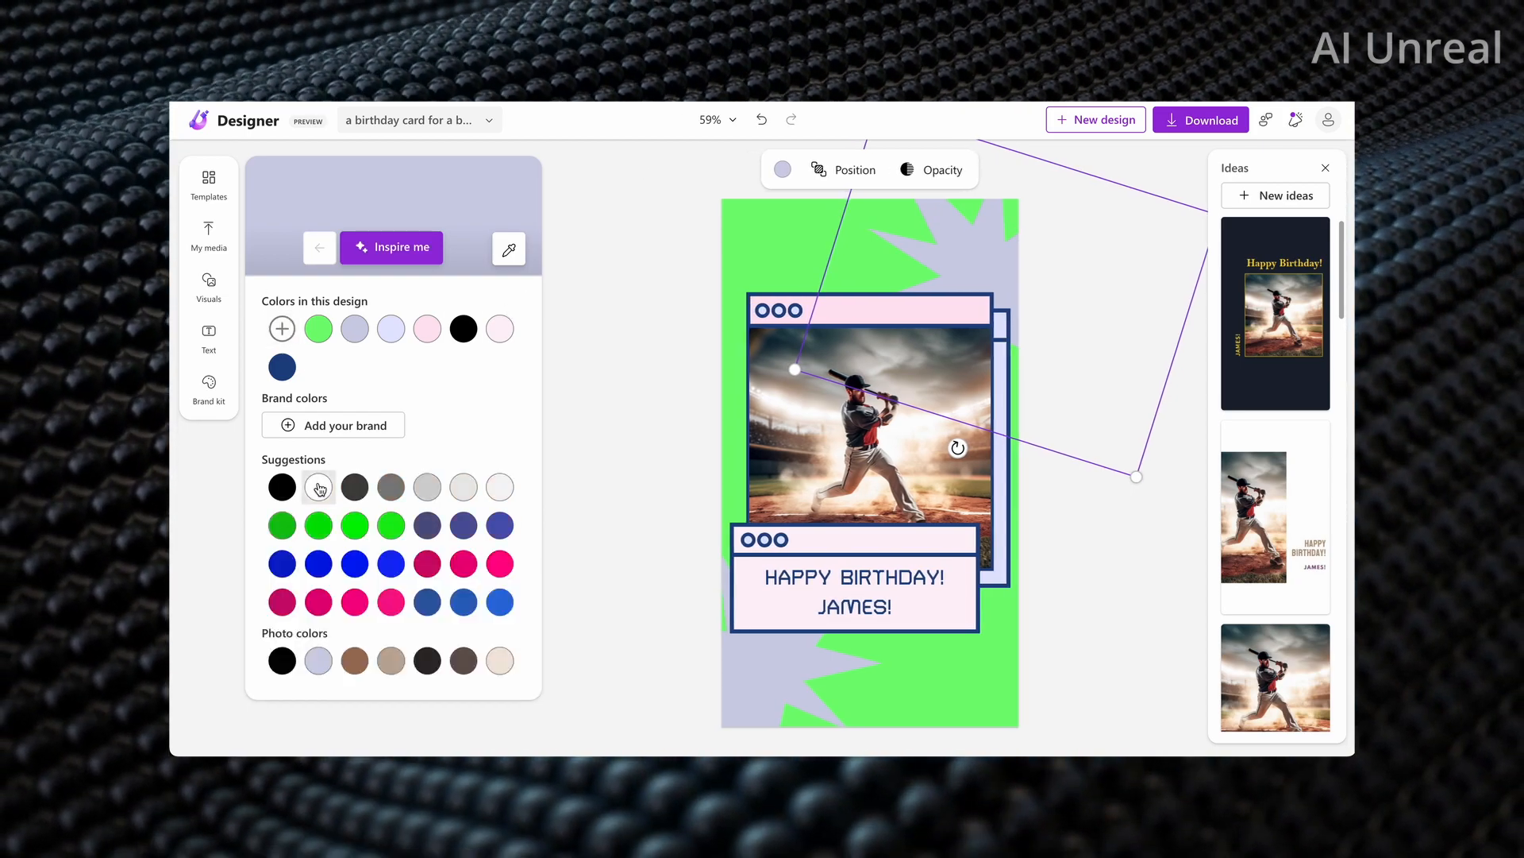
{"action": "left_click", "coordinate": [318, 488]}
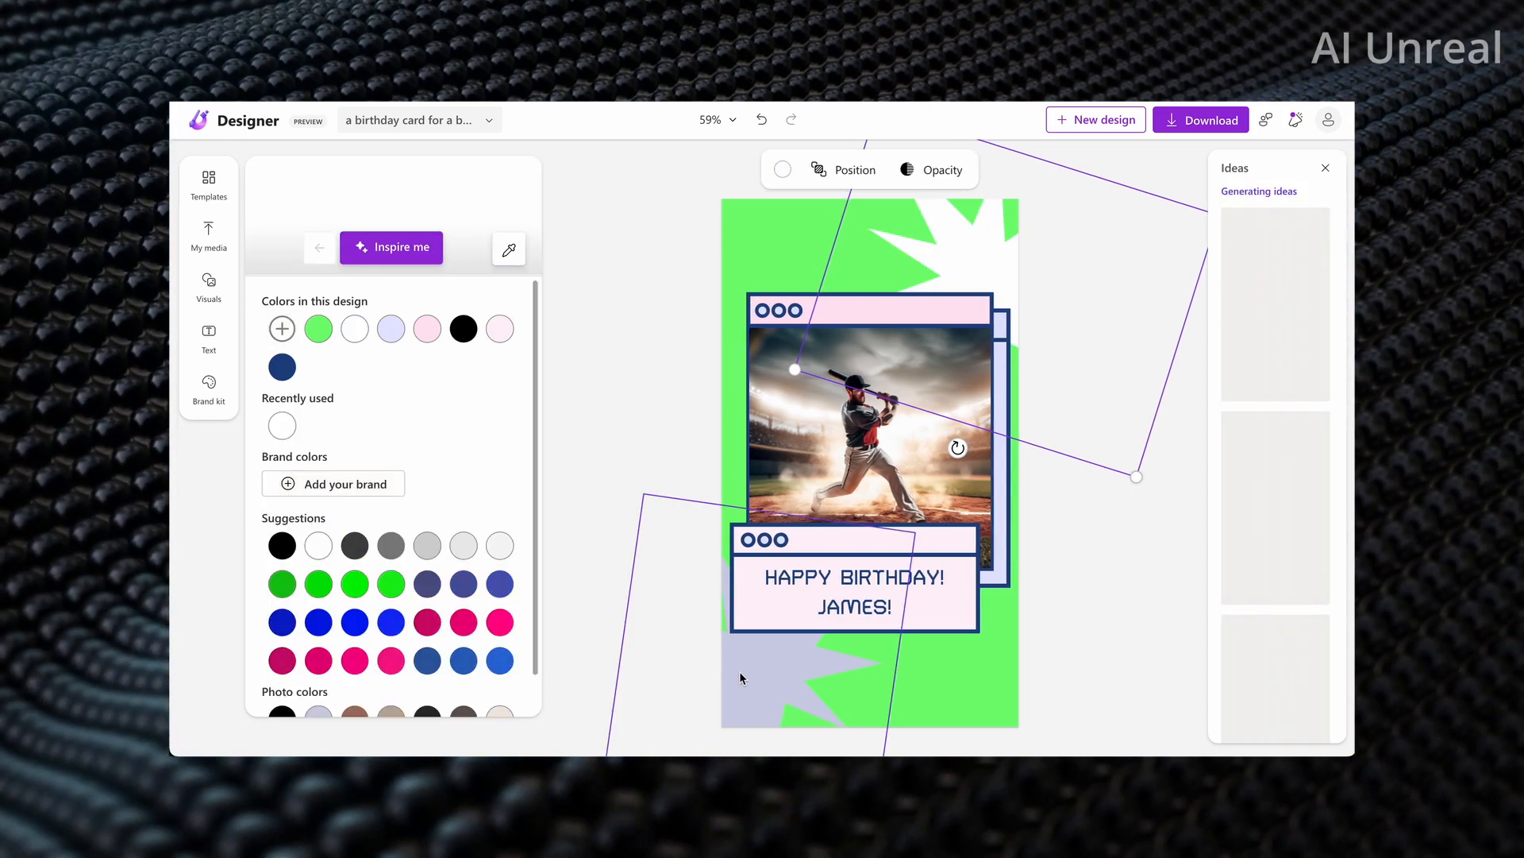
{"action": "left_click", "coordinate": [738, 678]}
{"action": "left_click", "coordinate": [282, 425]}
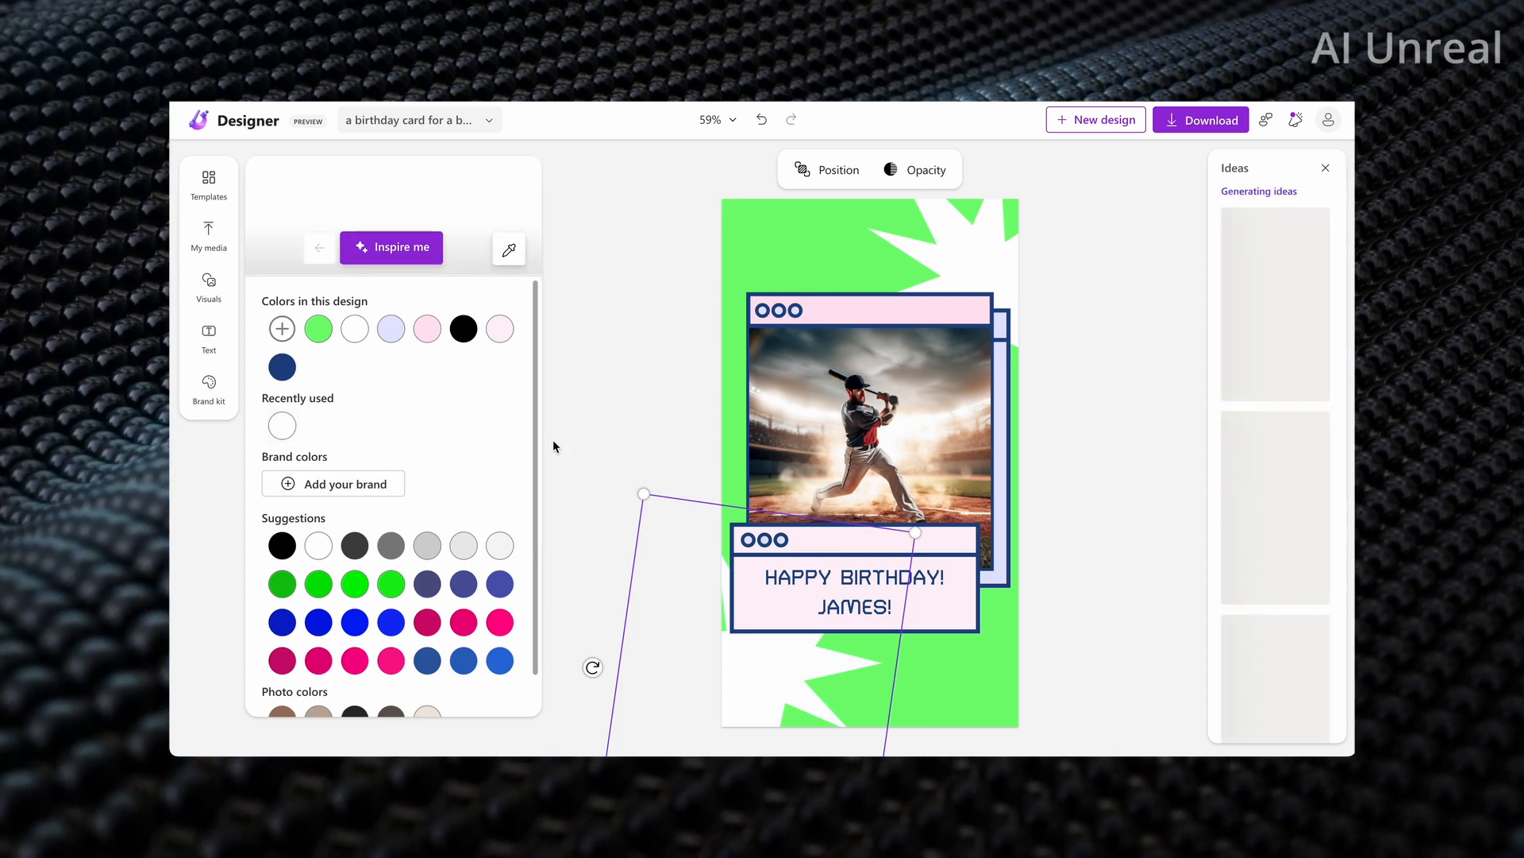
{"action": "left_click", "coordinate": [637, 434]}
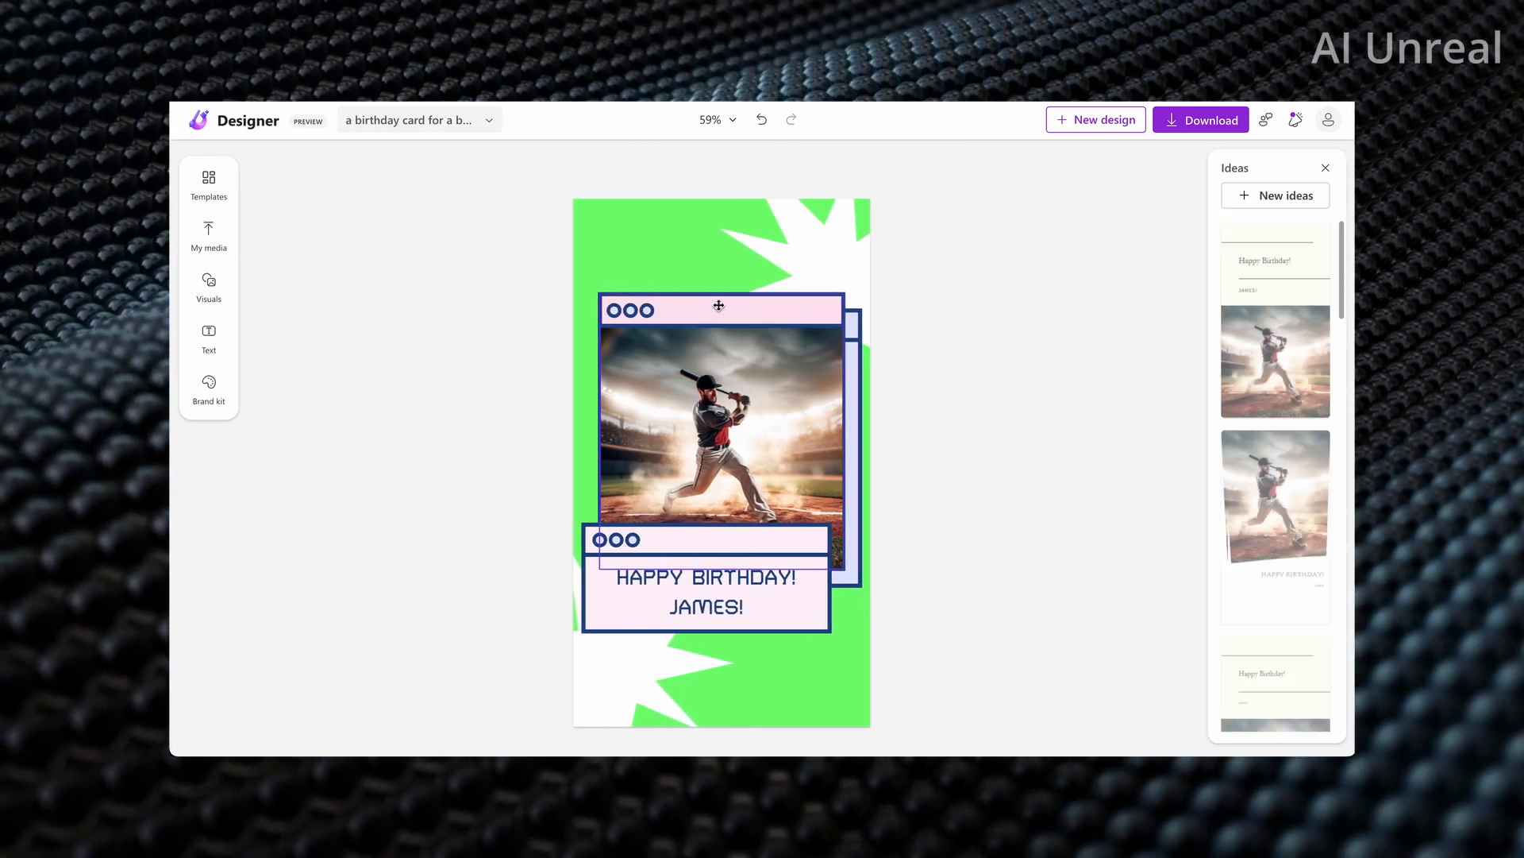
Step: Recolor the photo window's title bar bright red (fa4234), sampling the red of the batter's jersey and brightening it
{"action": "left_click", "coordinate": [718, 305]}
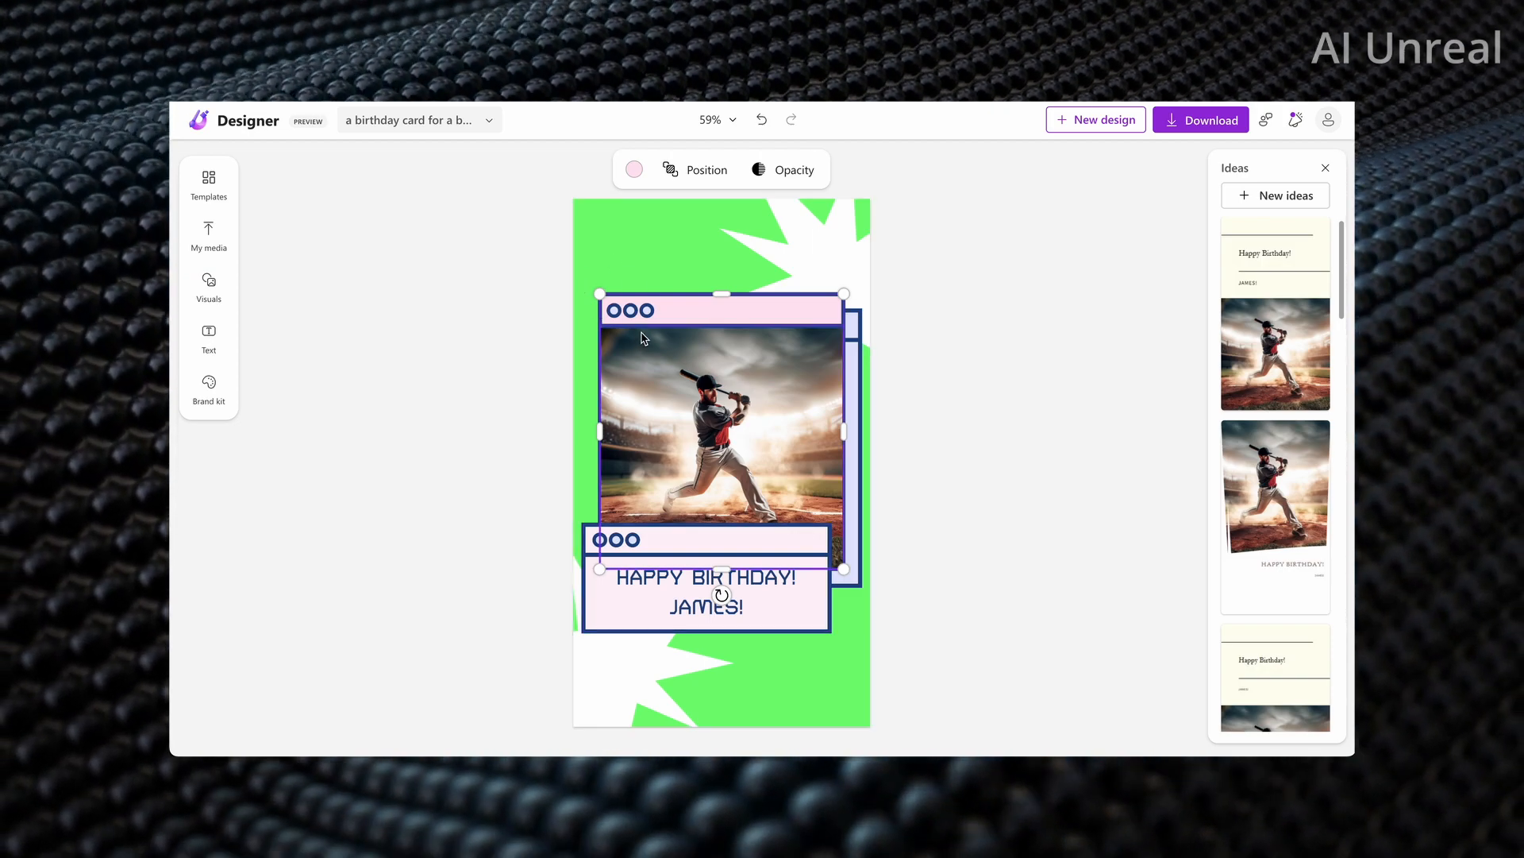
{"action": "left_click", "coordinate": [633, 170]}
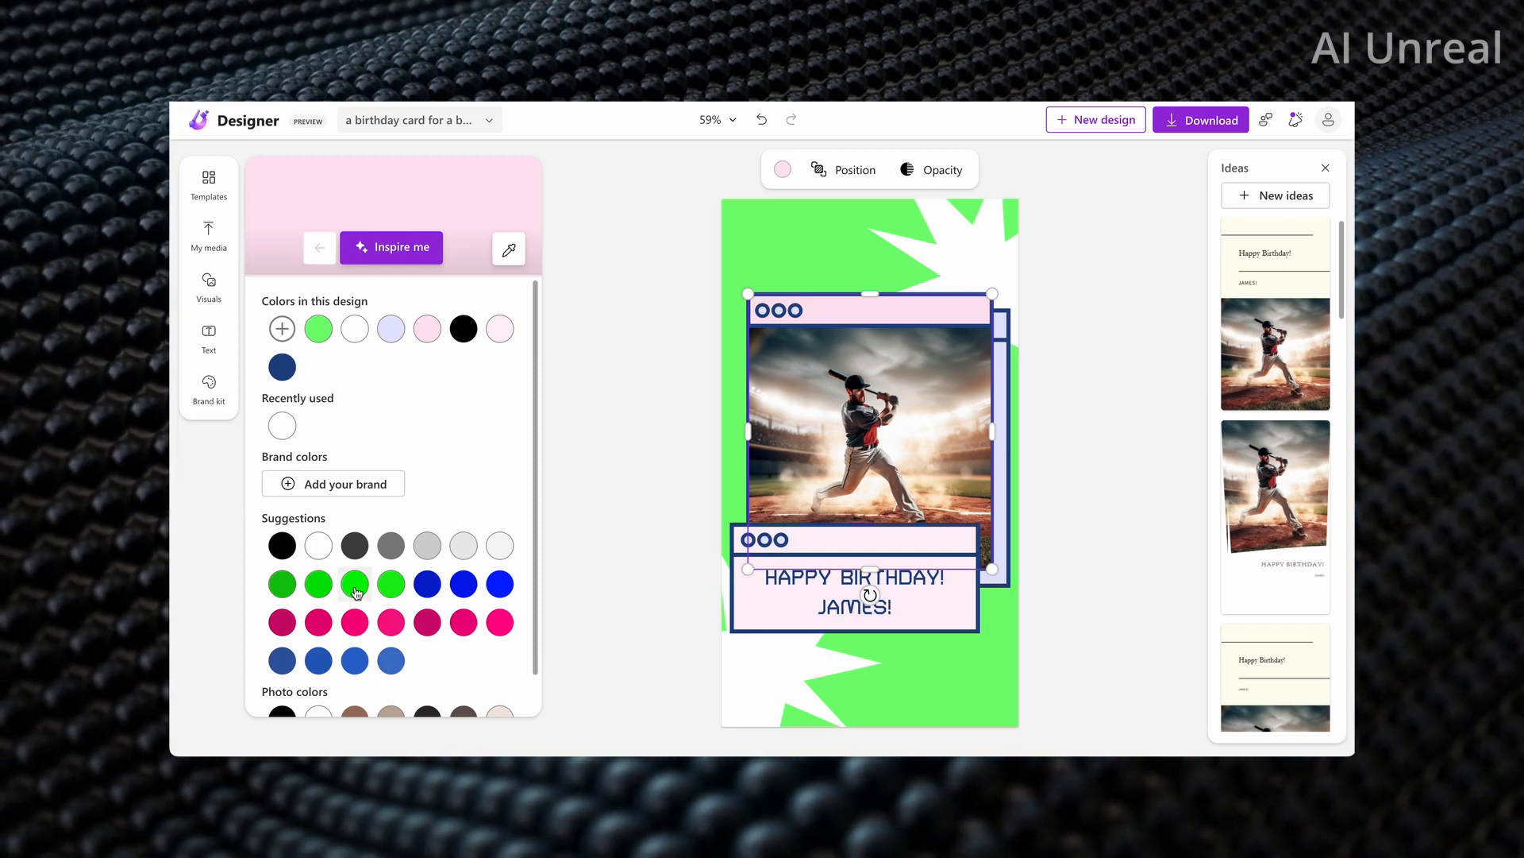
{"action": "scroll", "coordinate": [356, 592], "scroll_direction": "down", "scroll_amount": 1}
{"action": "scroll", "coordinate": [356, 591], "scroll_direction": "up", "scroll_amount": 1}
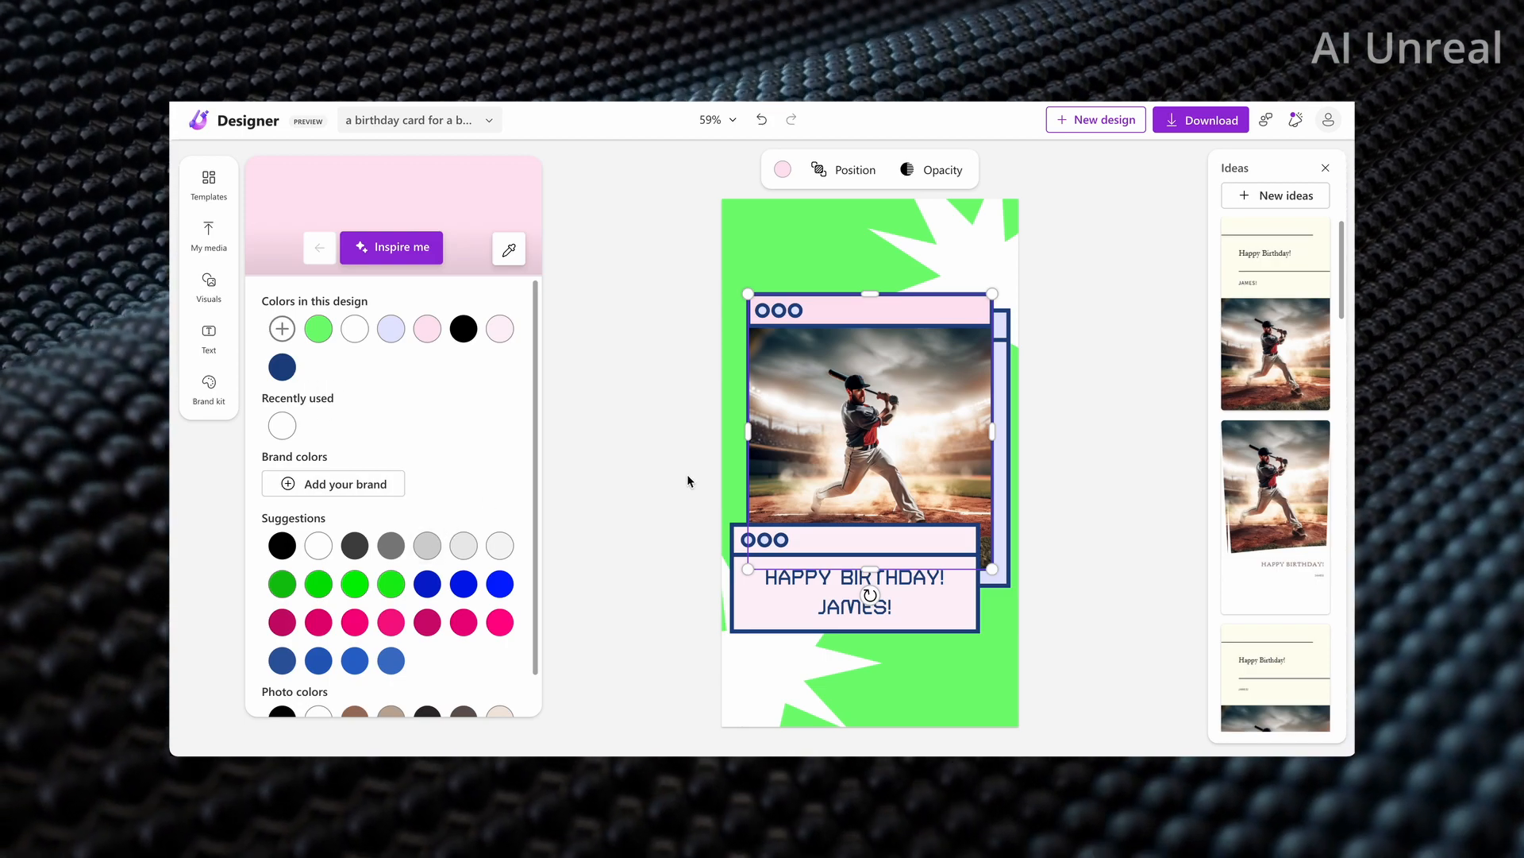
{"action": "left_click", "coordinate": [282, 328]}
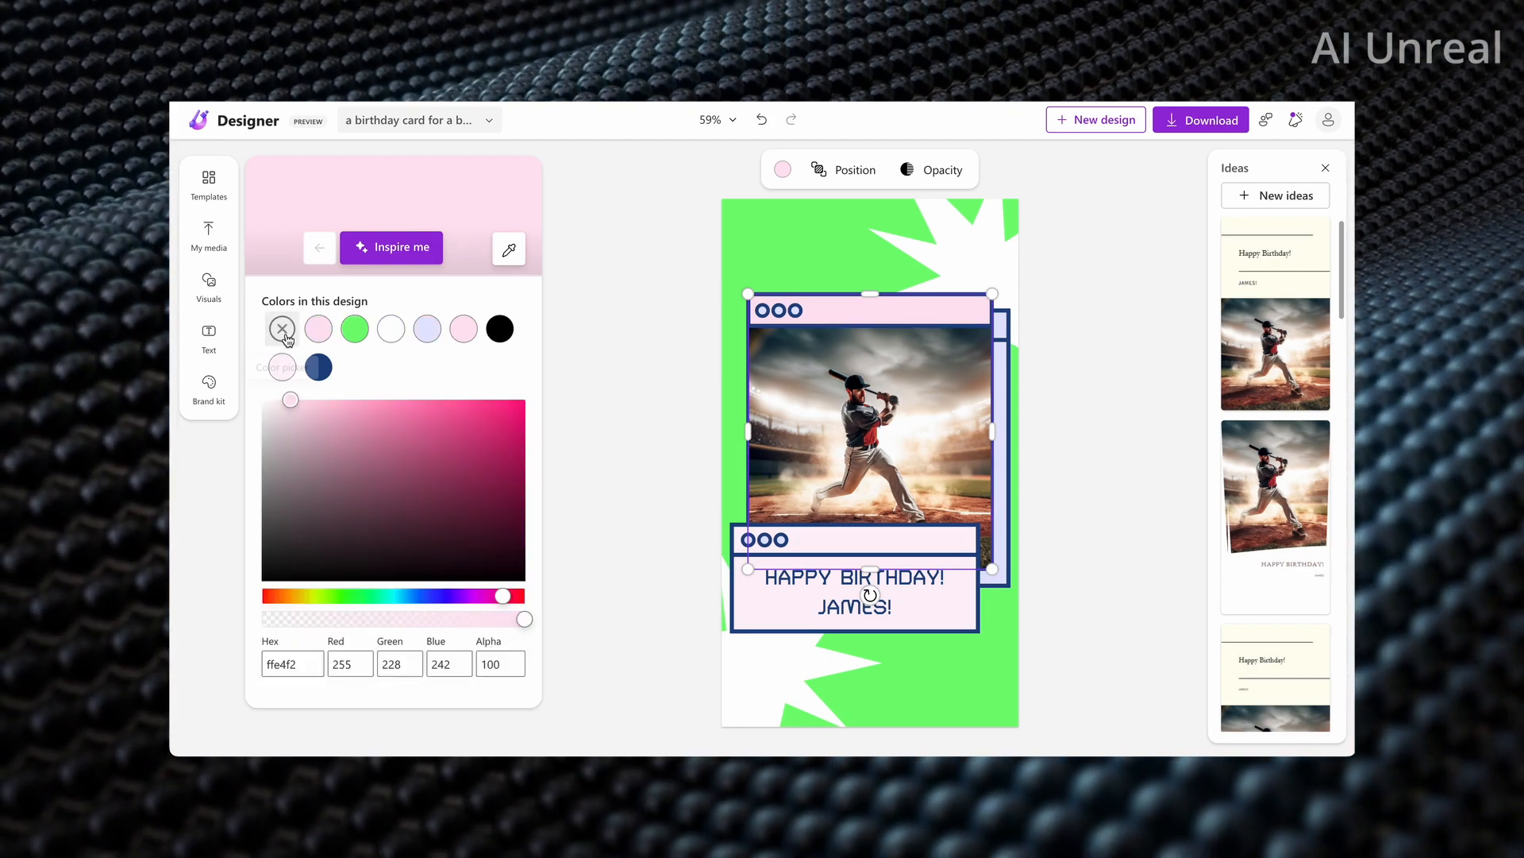
{"action": "left_click", "coordinate": [287, 596]}
{"action": "left_click_drag", "start_coordinate": [350, 460], "coordinate": [478, 435]}
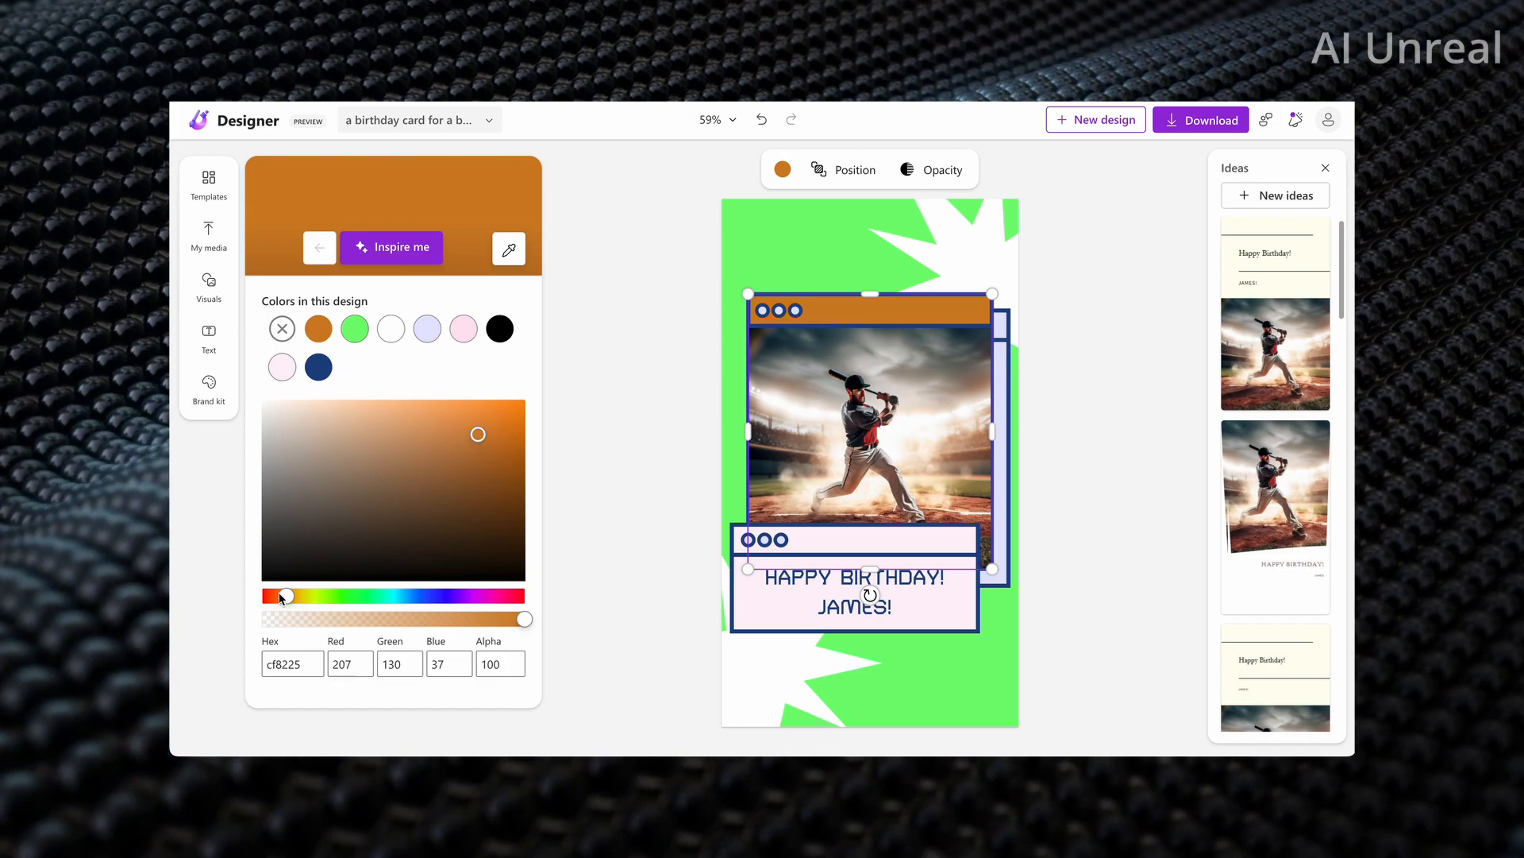
{"action": "left_click_drag", "start_coordinate": [280, 597], "coordinate": [276, 595]}
{"action": "left_click", "coordinate": [509, 250]}
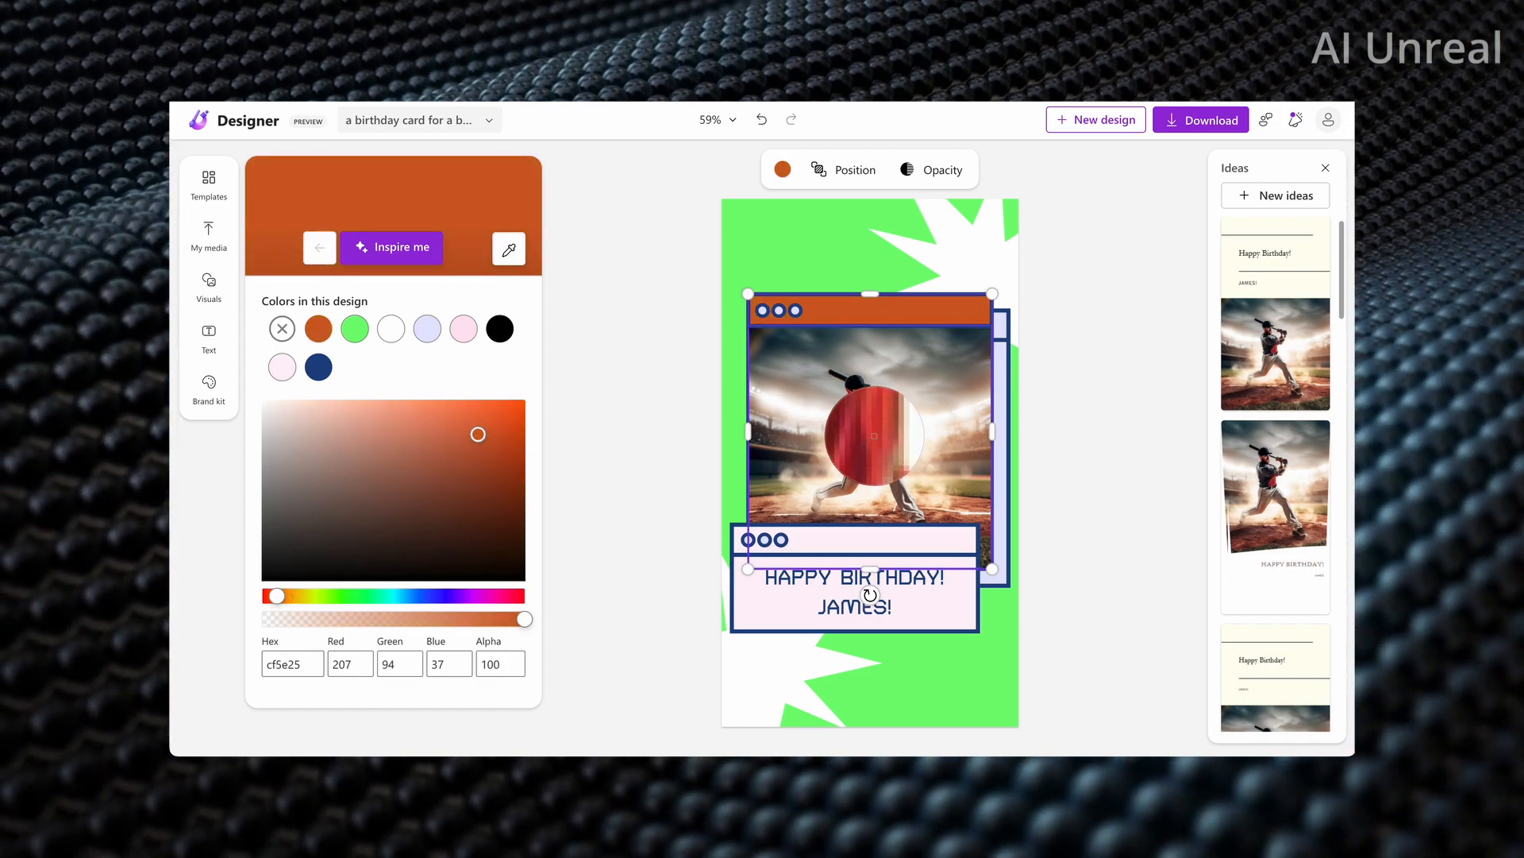
{"action": "left_click", "coordinate": [874, 436]}
{"action": "left_click_drag", "start_coordinate": [467, 423], "coordinate": [470, 403]}
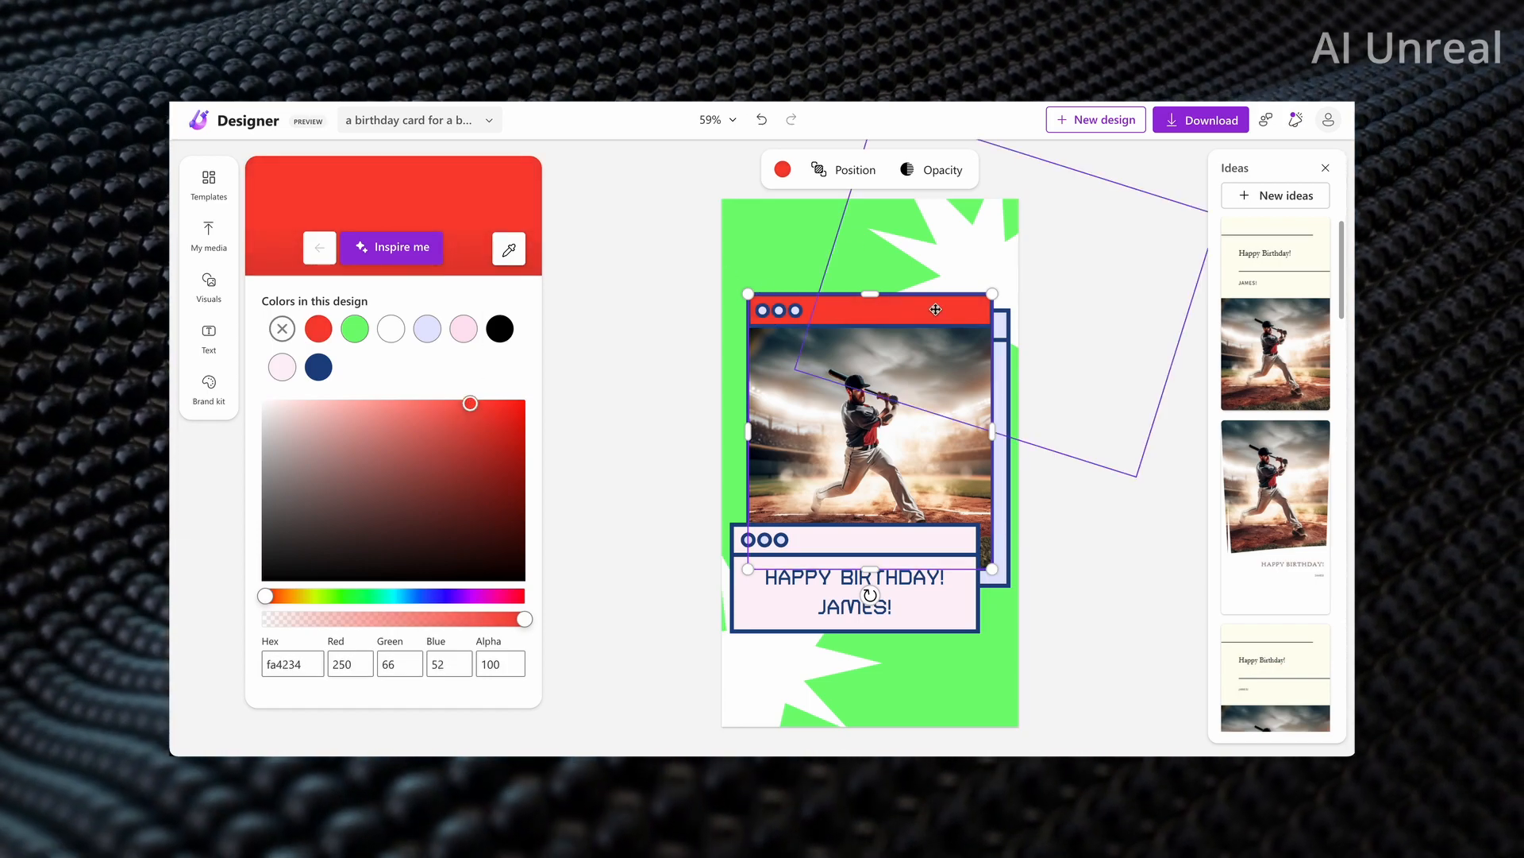
Step: Try dark blue as the fill of the rear window, and restore its light lavender fill
{"action": "left_click", "coordinate": [1002, 346]}
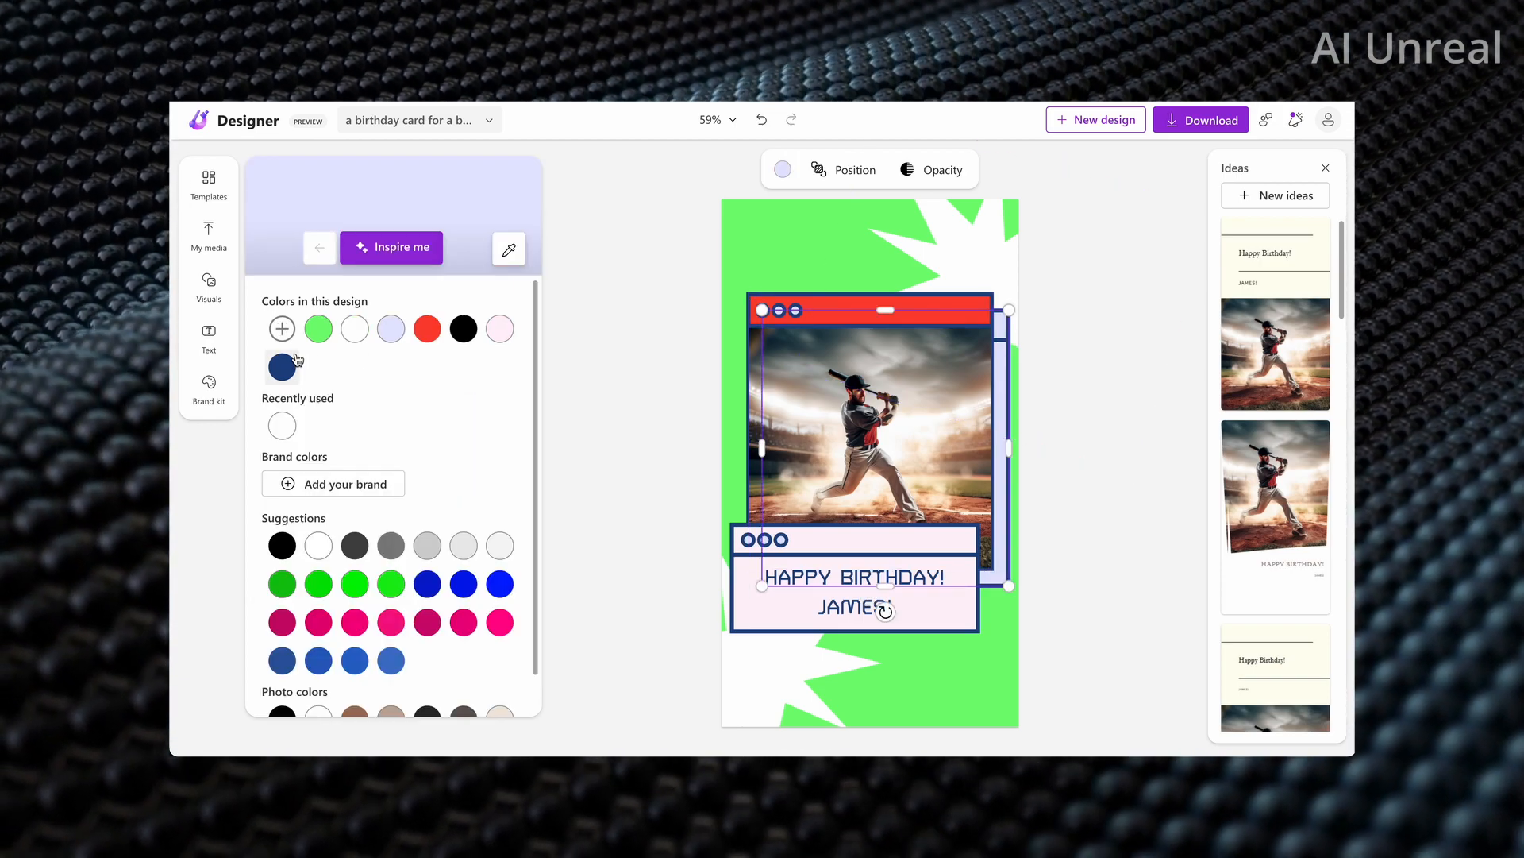
{"action": "left_click", "coordinate": [283, 366]}
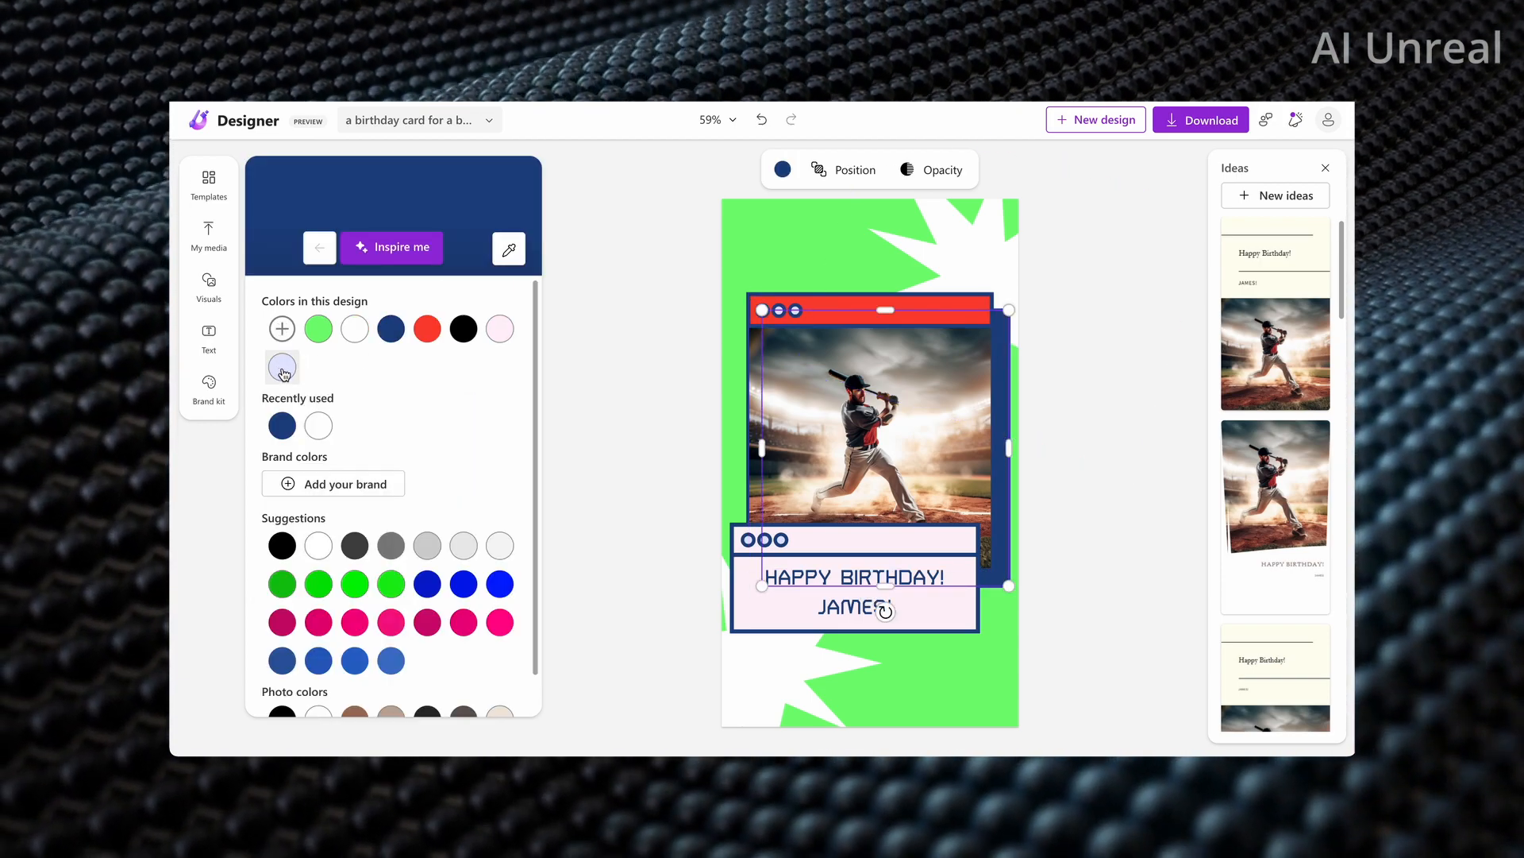
{"action": "left_click", "coordinate": [282, 366]}
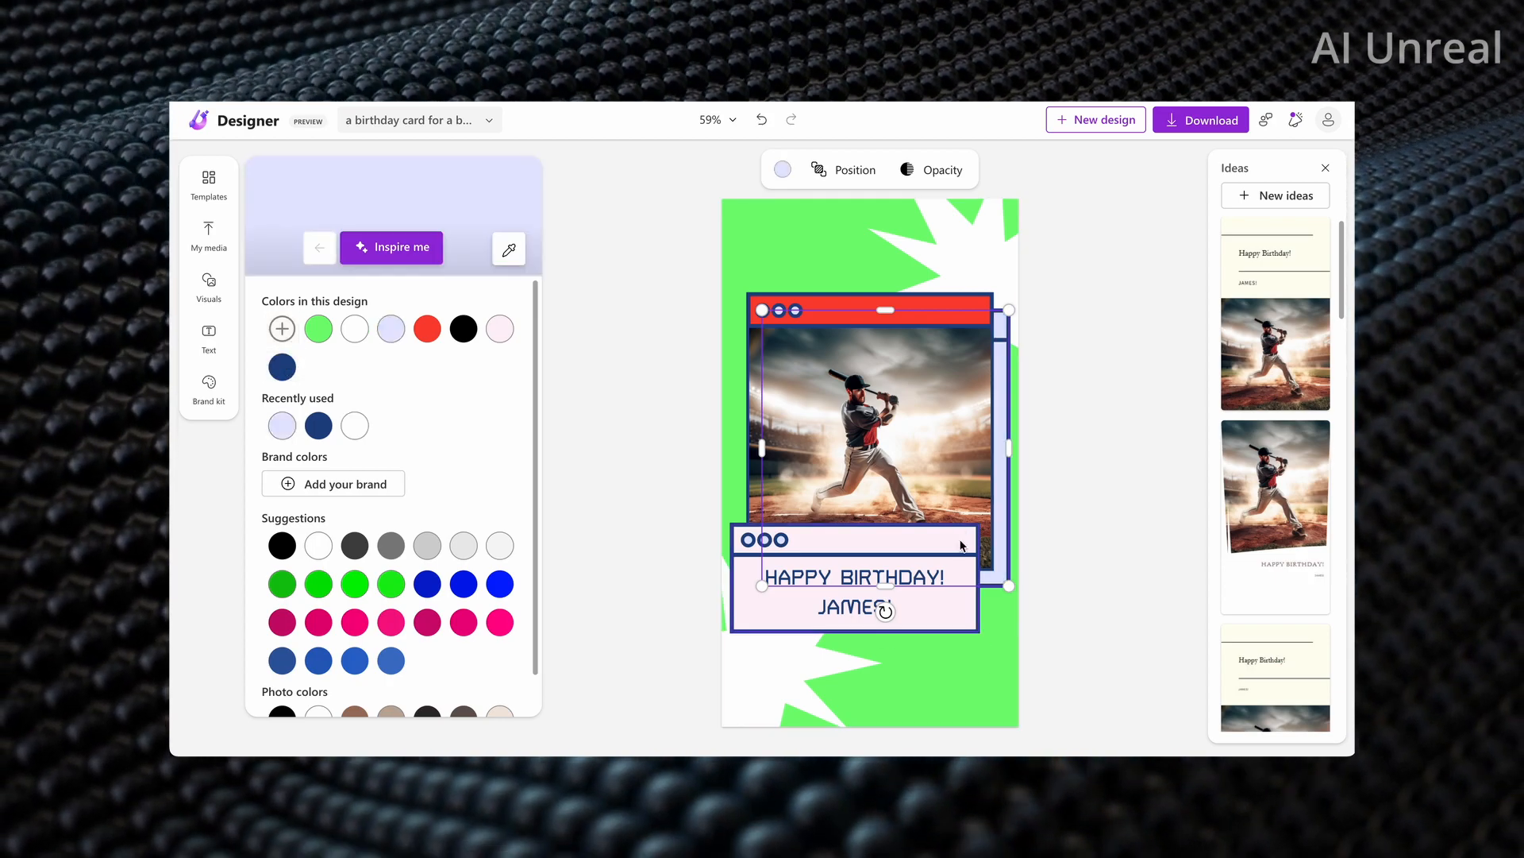
Step: Try the background green on the greeting window, and settle on white as its fill
{"action": "left_click", "coordinate": [933, 599]}
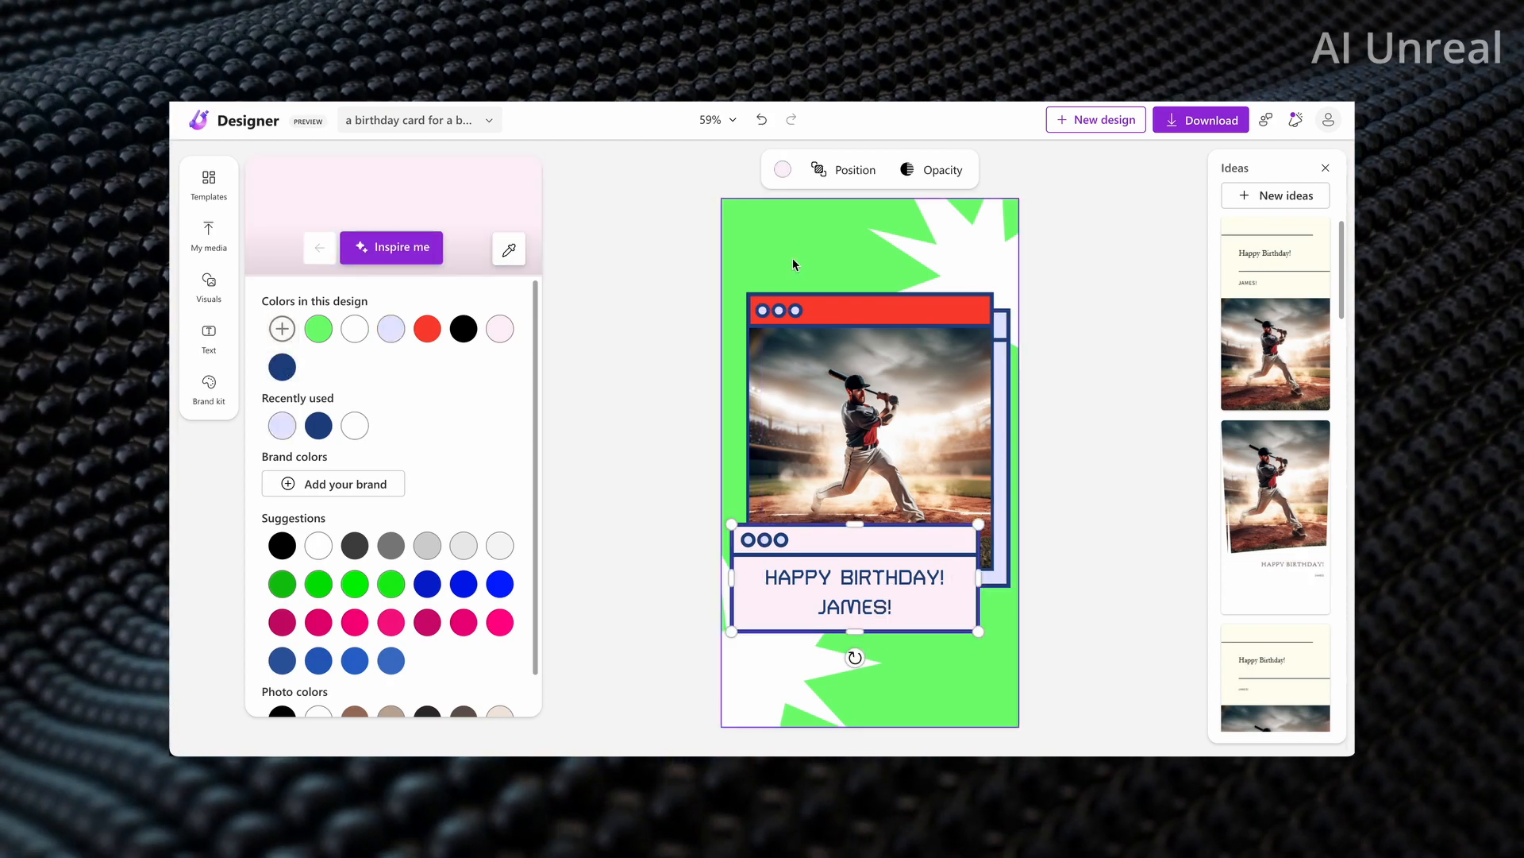
{"action": "left_click", "coordinate": [776, 167]}
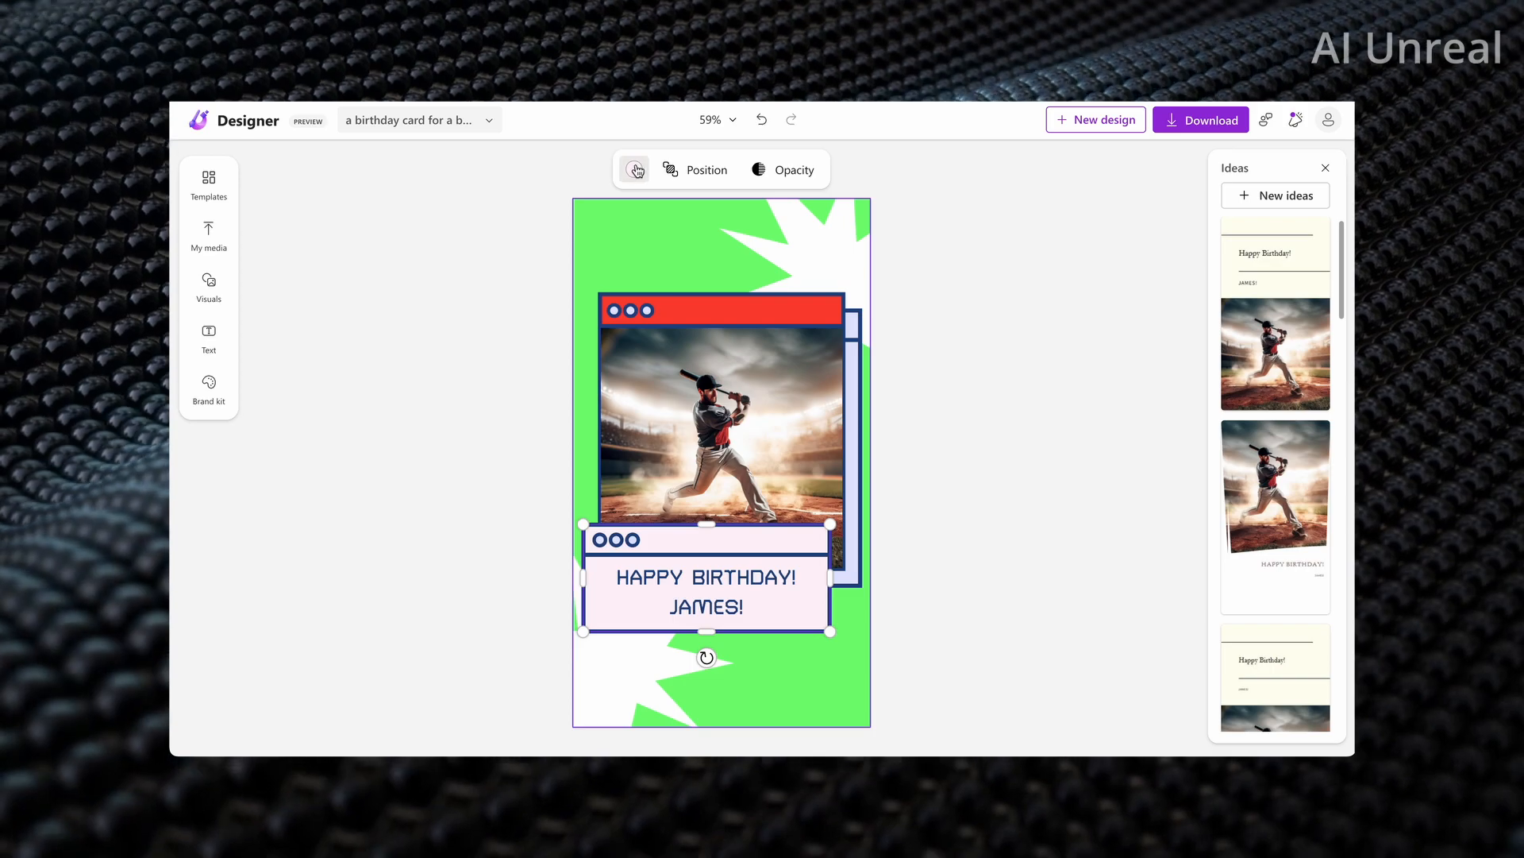
{"action": "left_click", "coordinate": [636, 170]}
{"action": "left_click", "coordinate": [317, 328]}
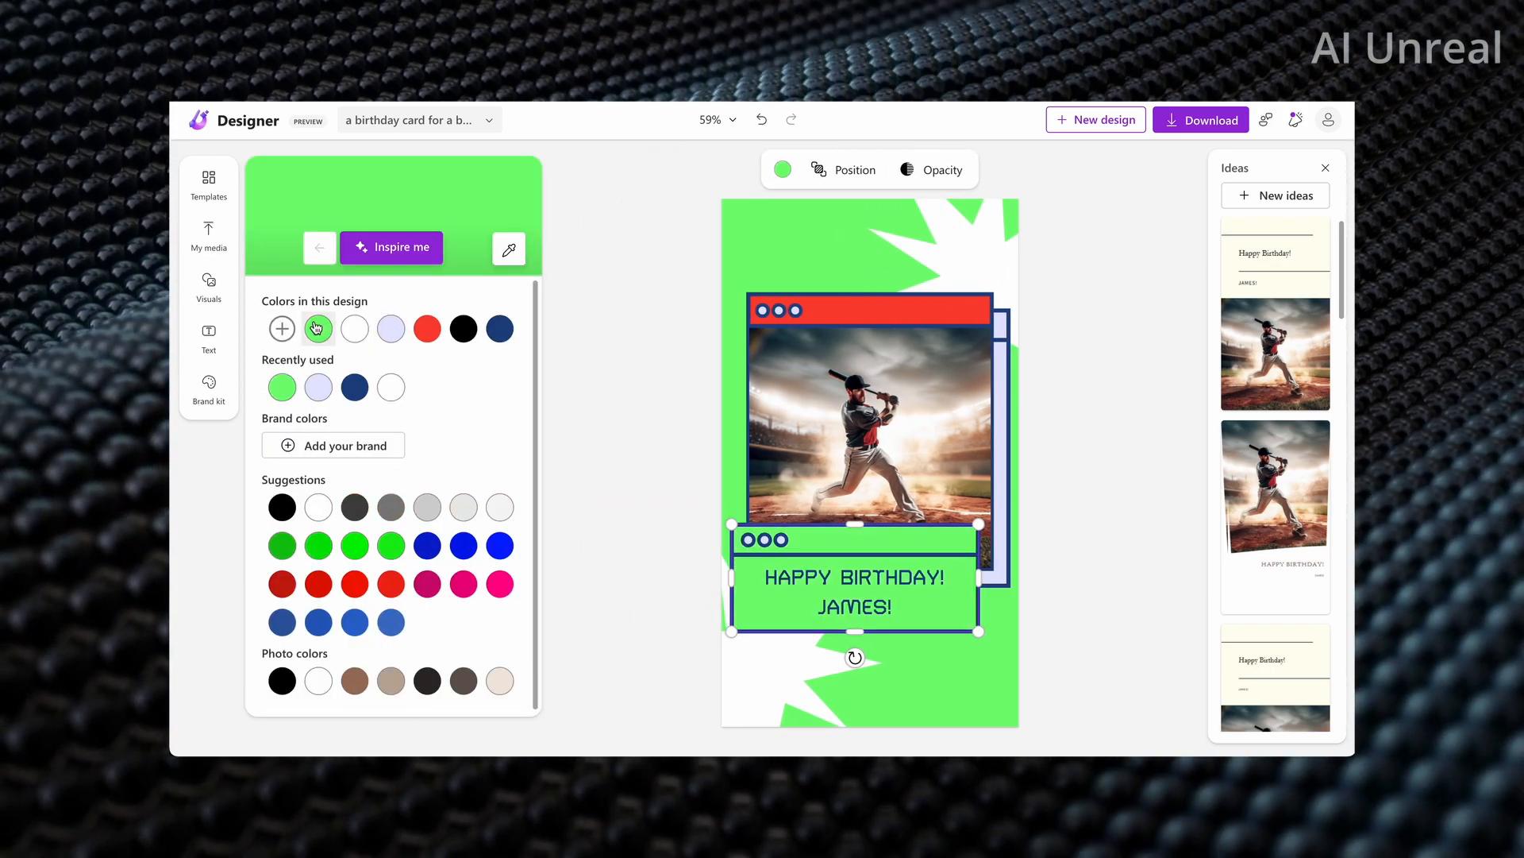
{"action": "left_click", "coordinate": [355, 329]}
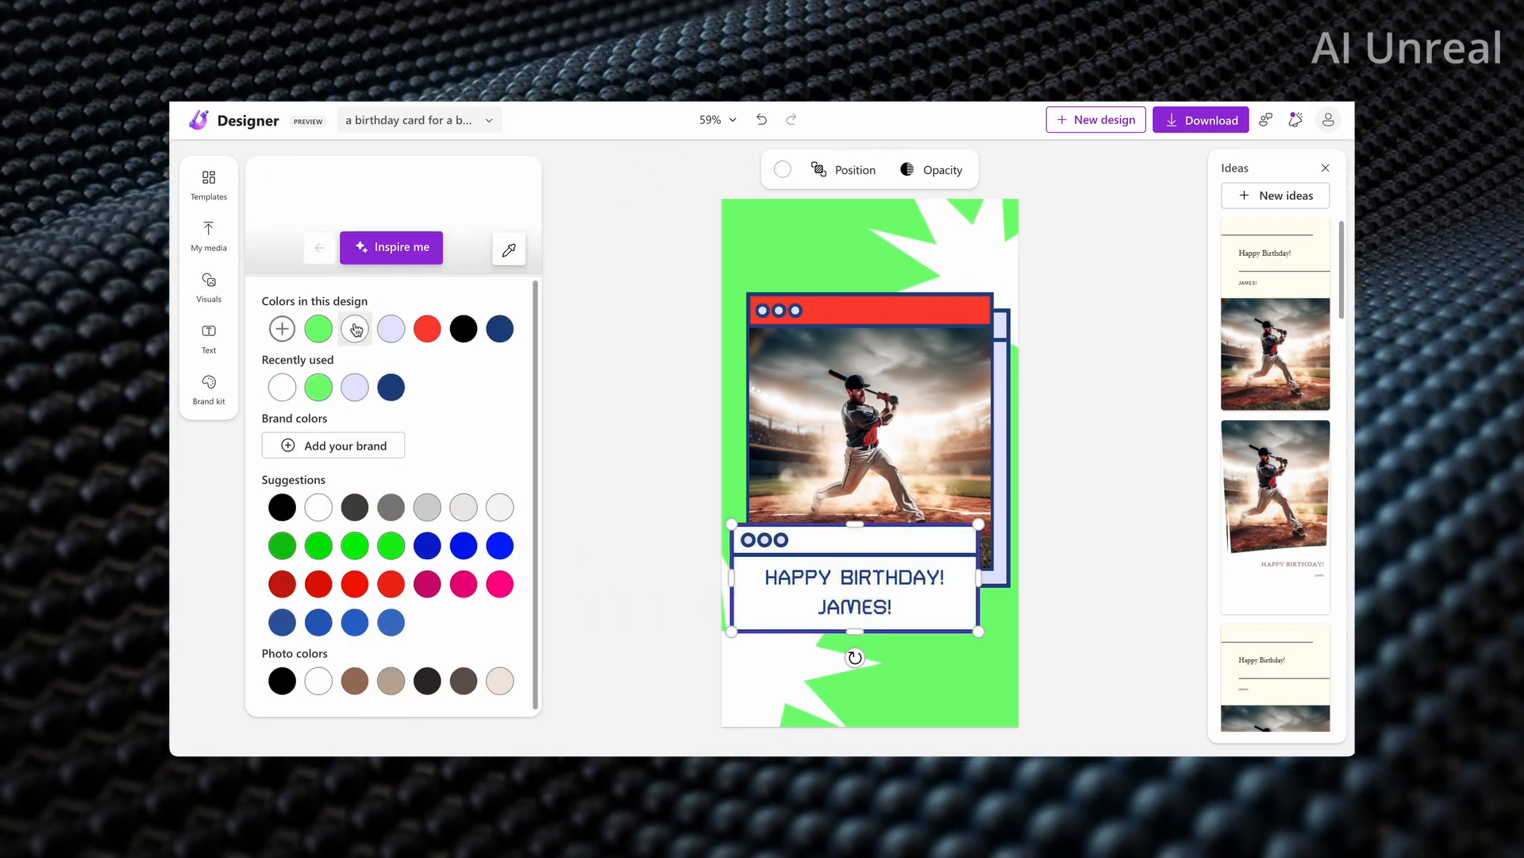
{"action": "left_click", "coordinate": [602, 541]}
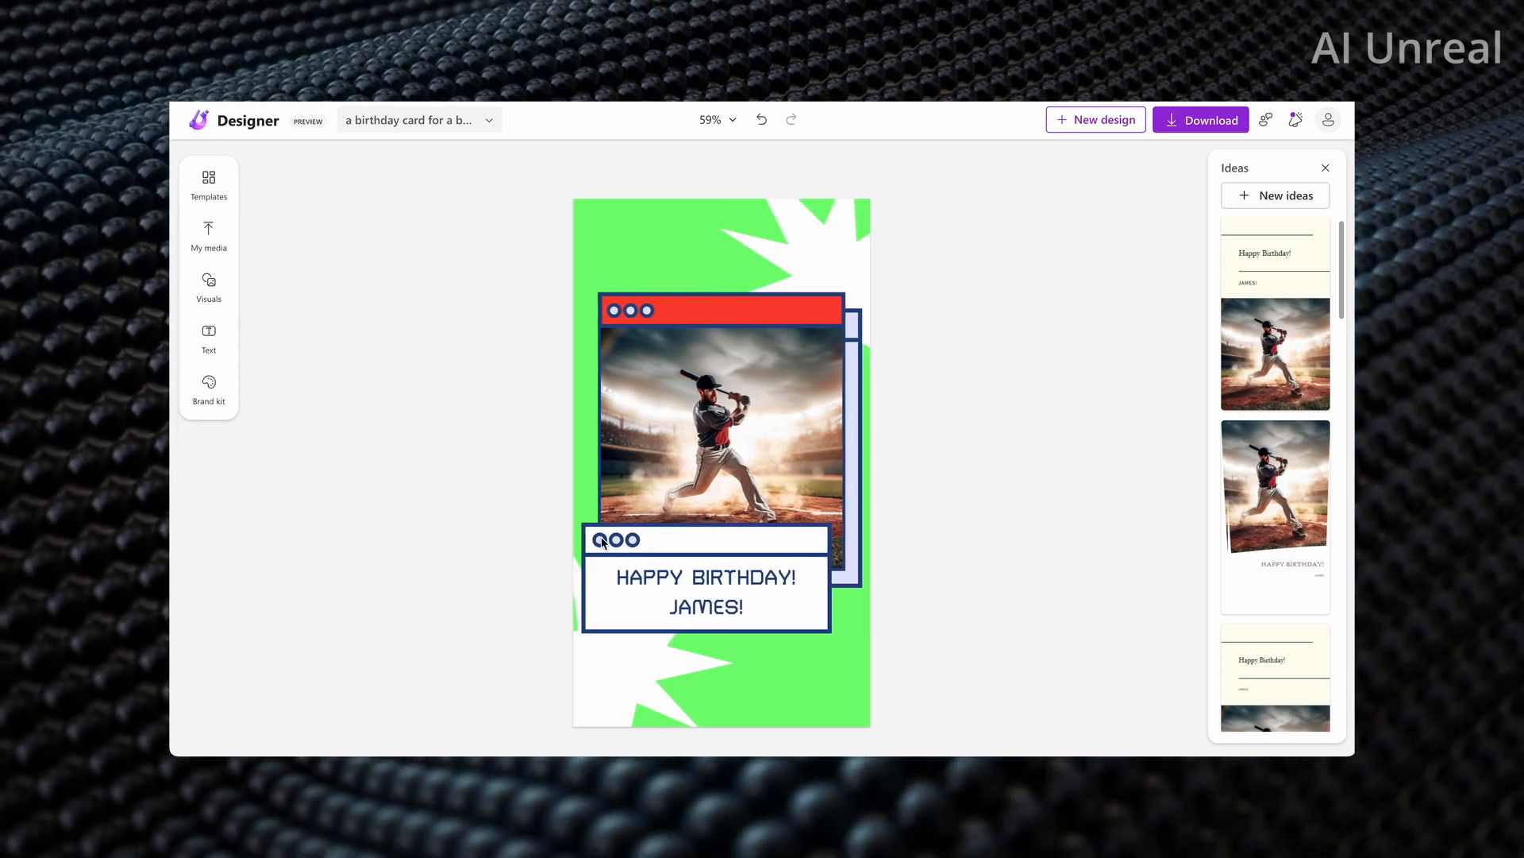
{"action": "left_click", "coordinate": [647, 308]}
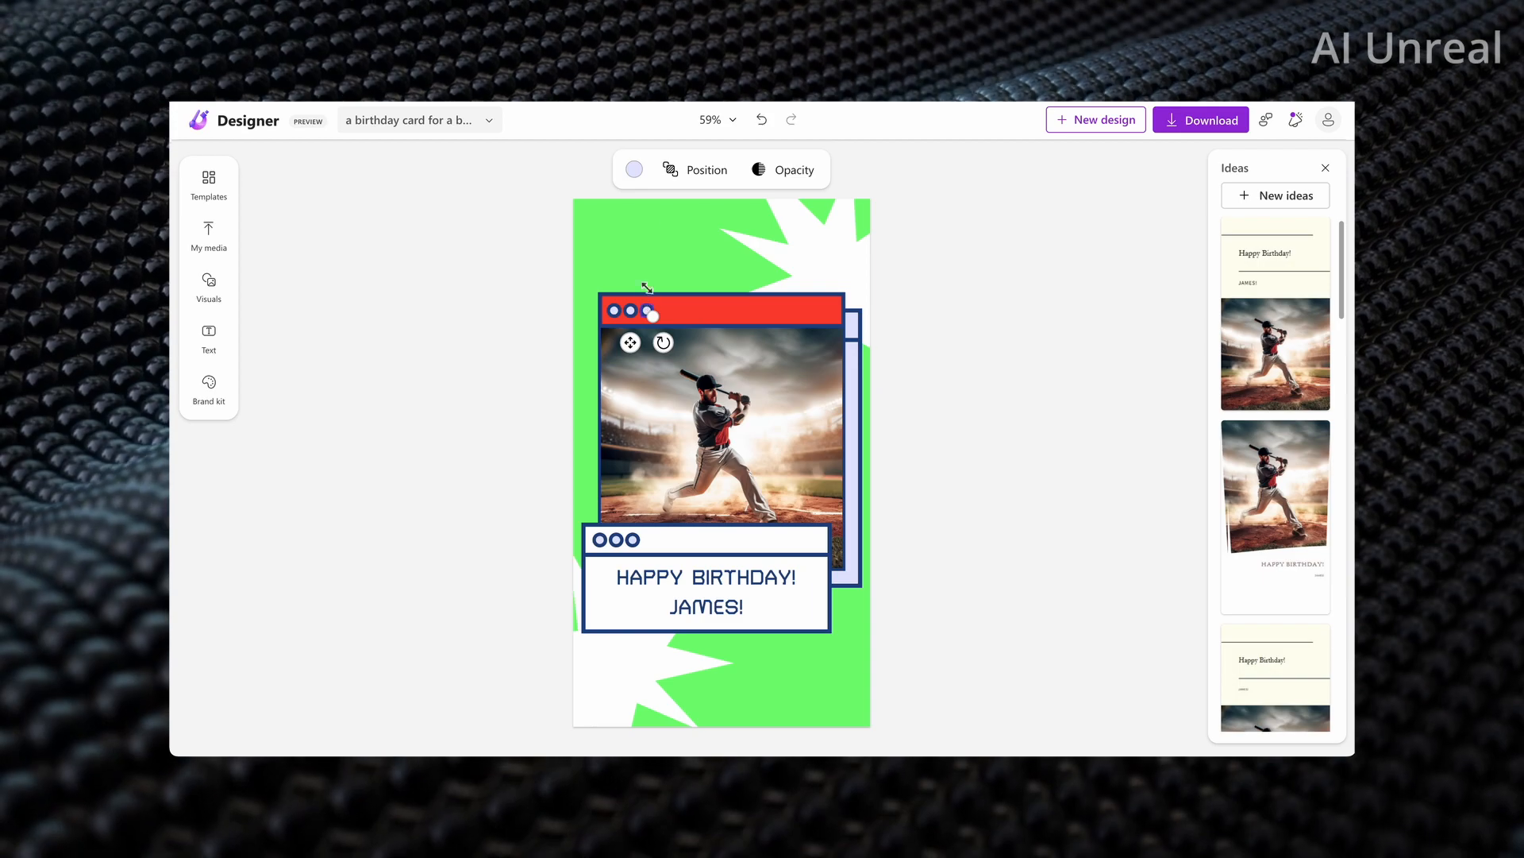
{"action": "left_click", "coordinate": [634, 171]}
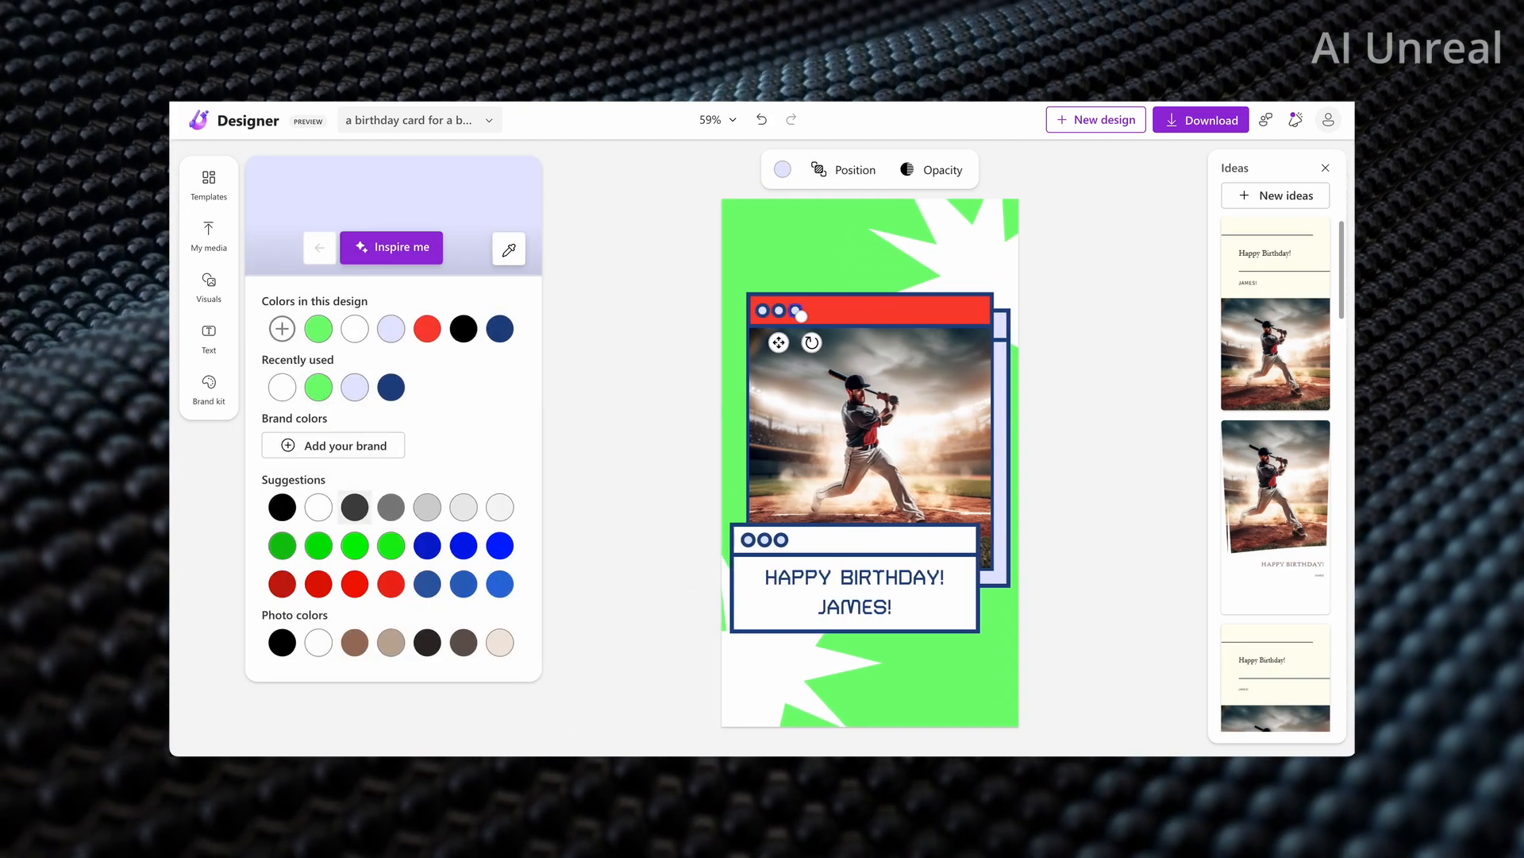
{"action": "left_click", "coordinate": [598, 388]}
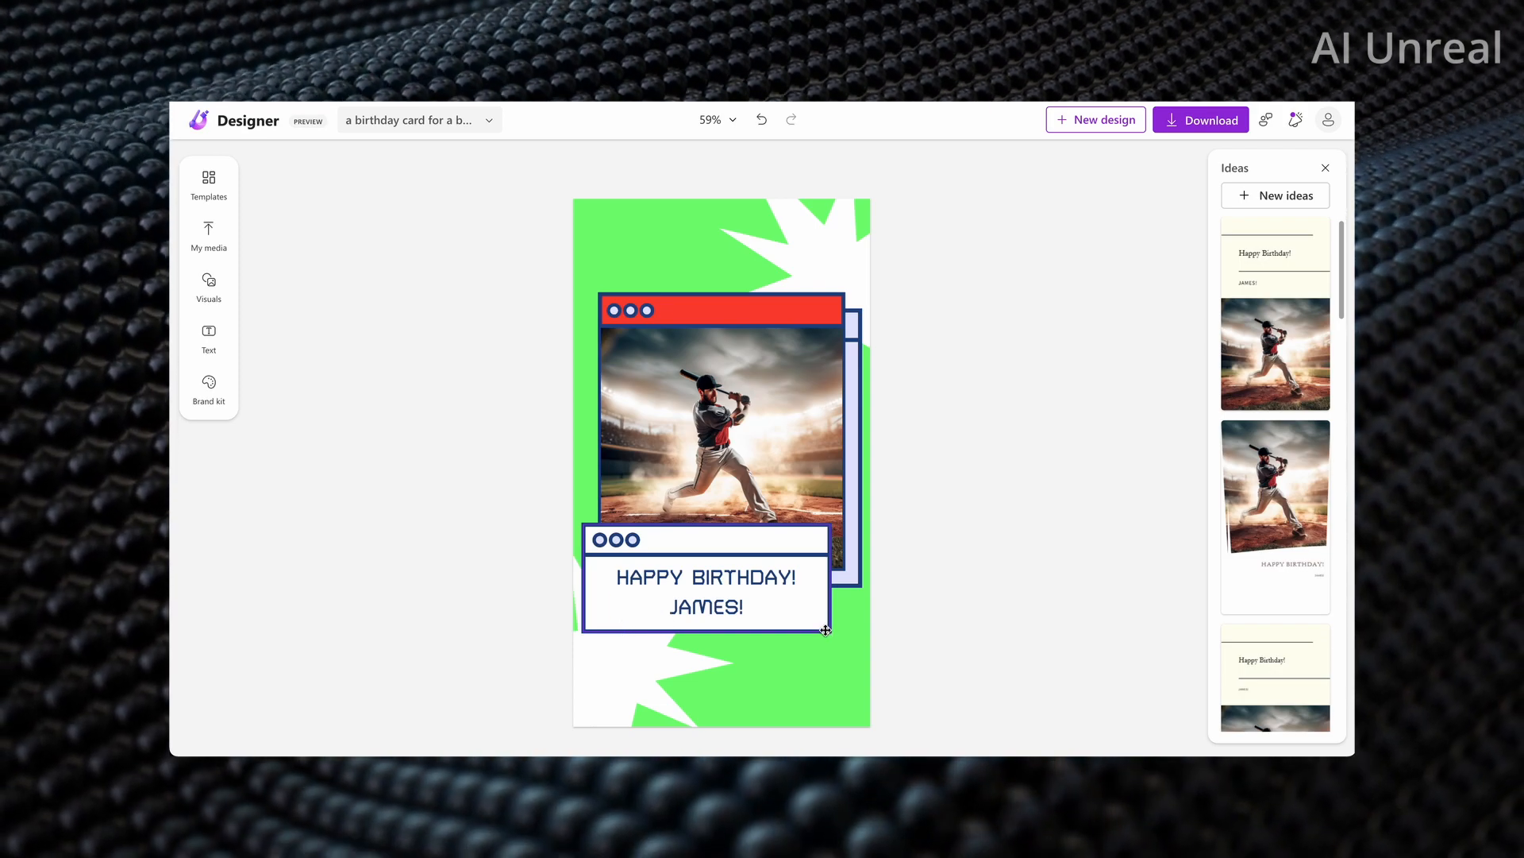
Step: Recolor the divider line beneath the greeting window's title bar with the bright red already used in the design
{"action": "left_click", "coordinate": [826, 630]}
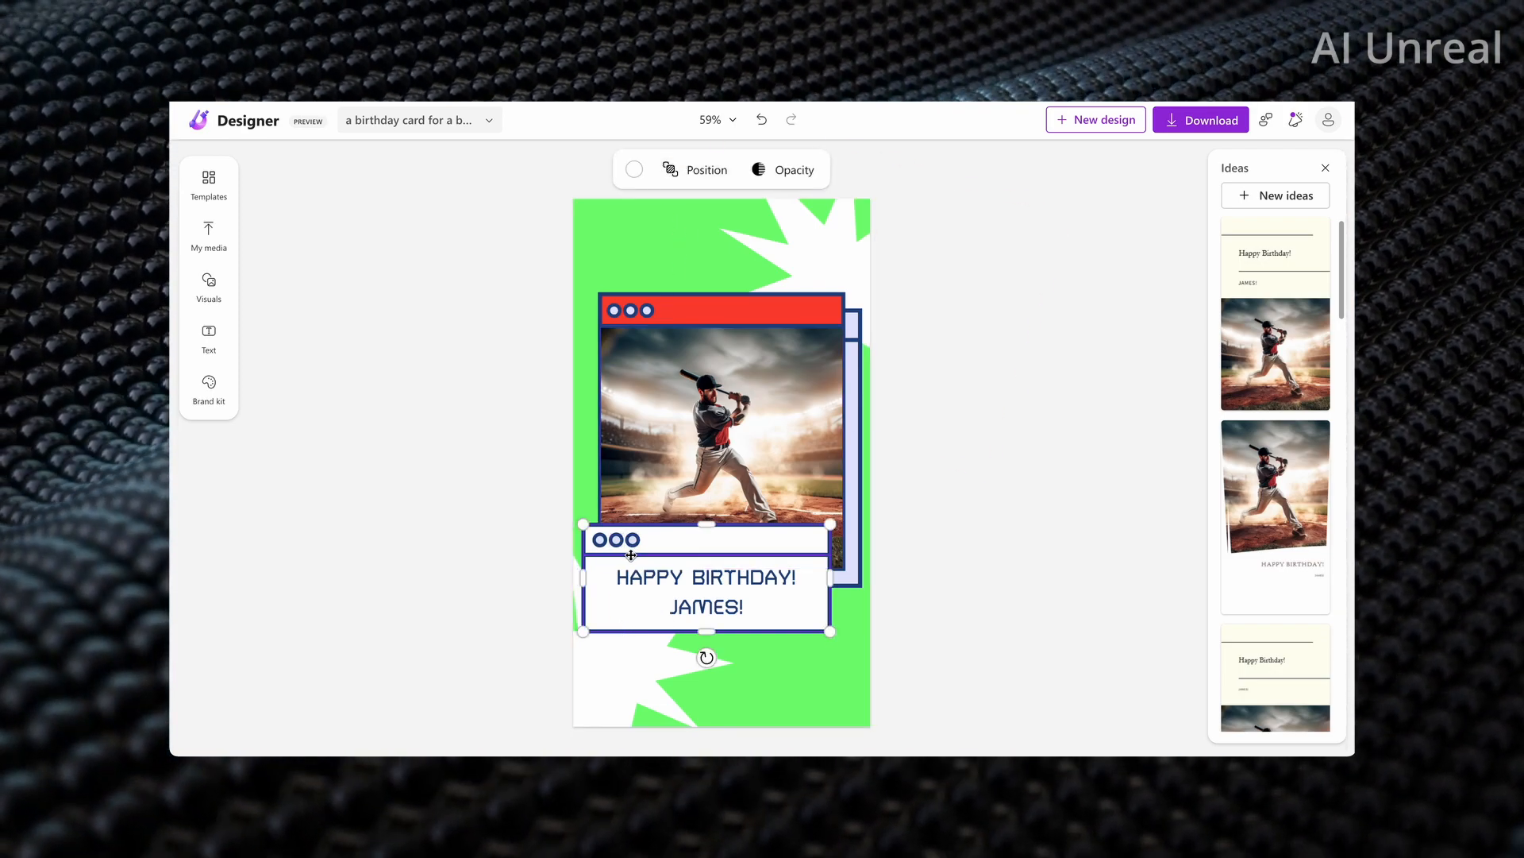
{"action": "left_click", "coordinate": [634, 169]}
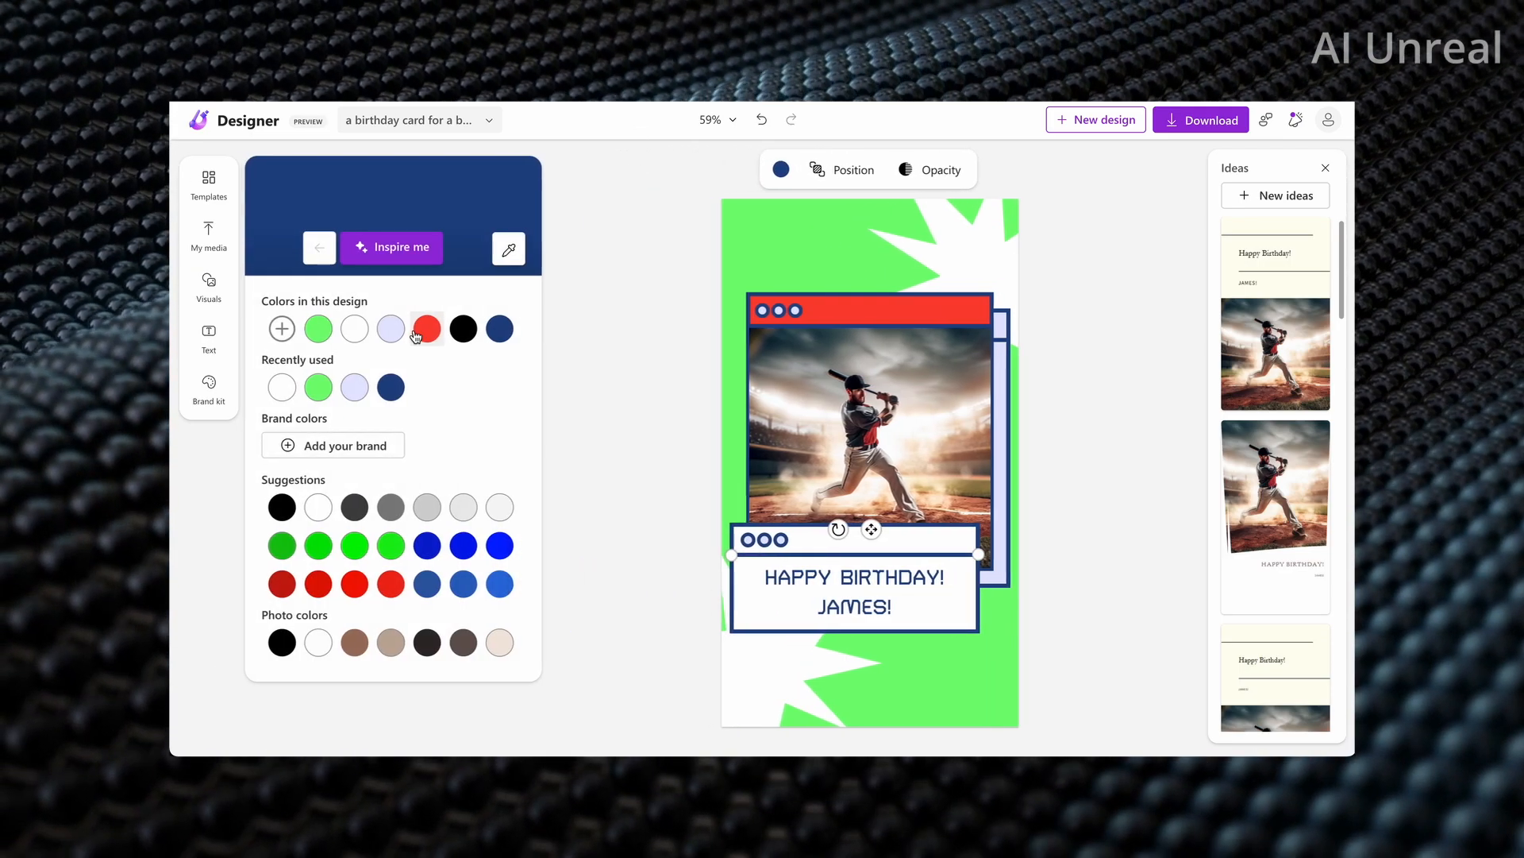
{"action": "left_click", "coordinate": [427, 329]}
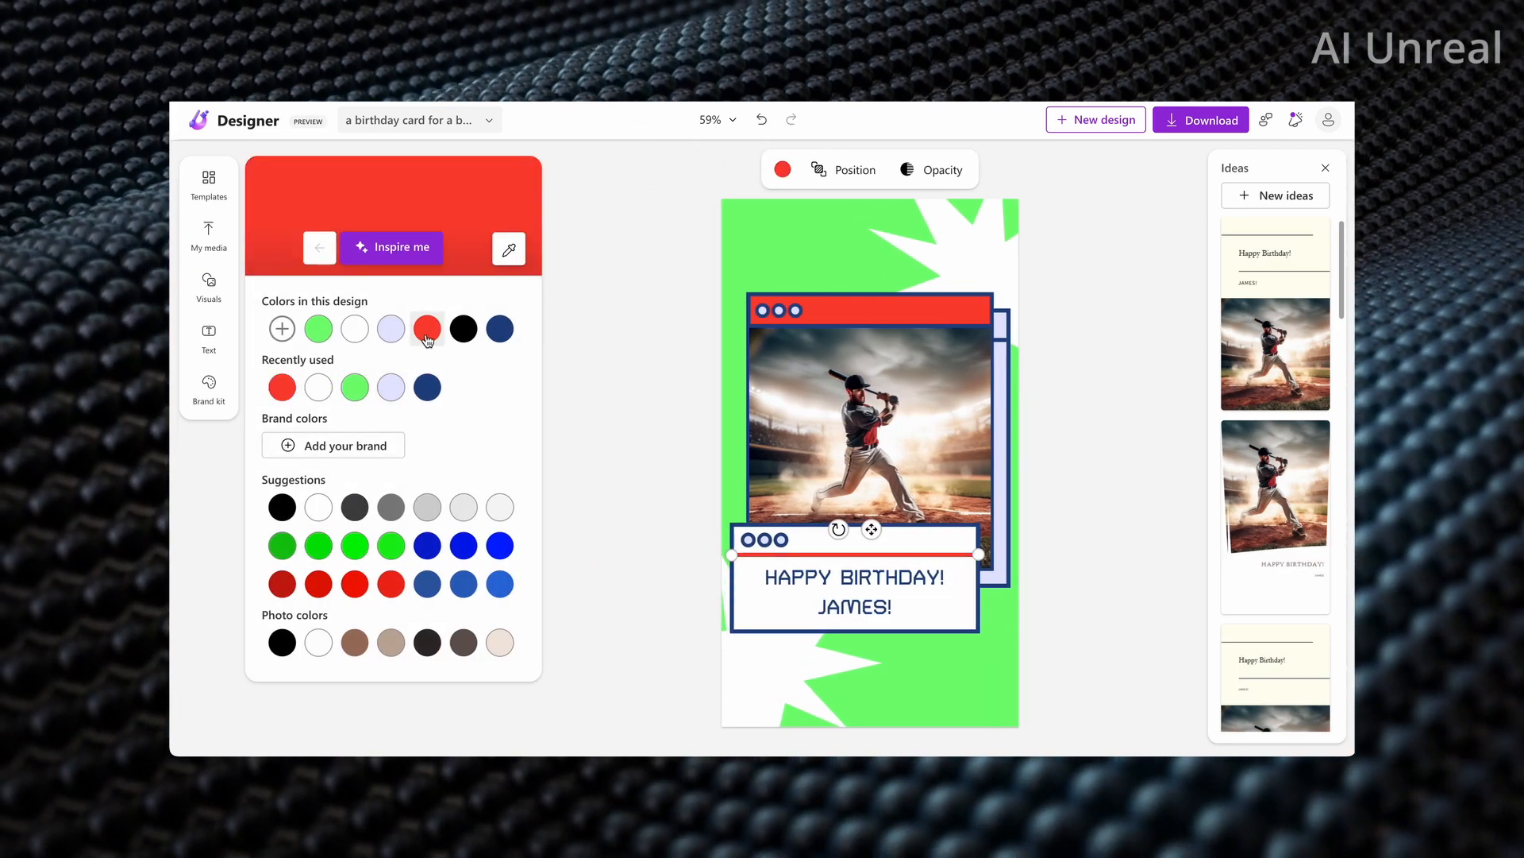
{"action": "left_click", "coordinate": [755, 626]}
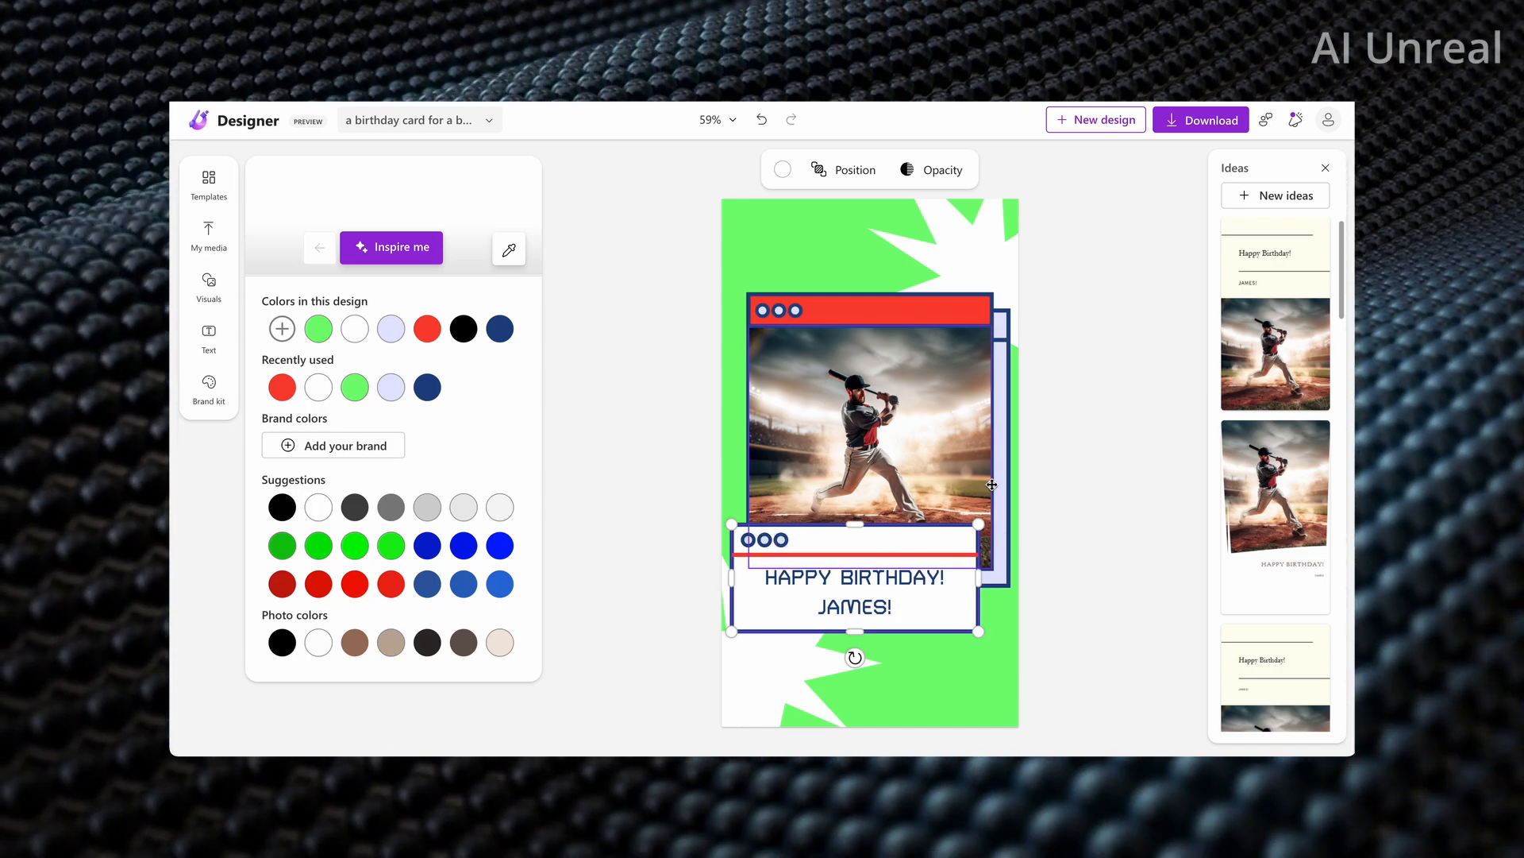
Step: Try removing the background of the batter photo, and undo it
{"action": "left_click", "coordinate": [992, 484]}
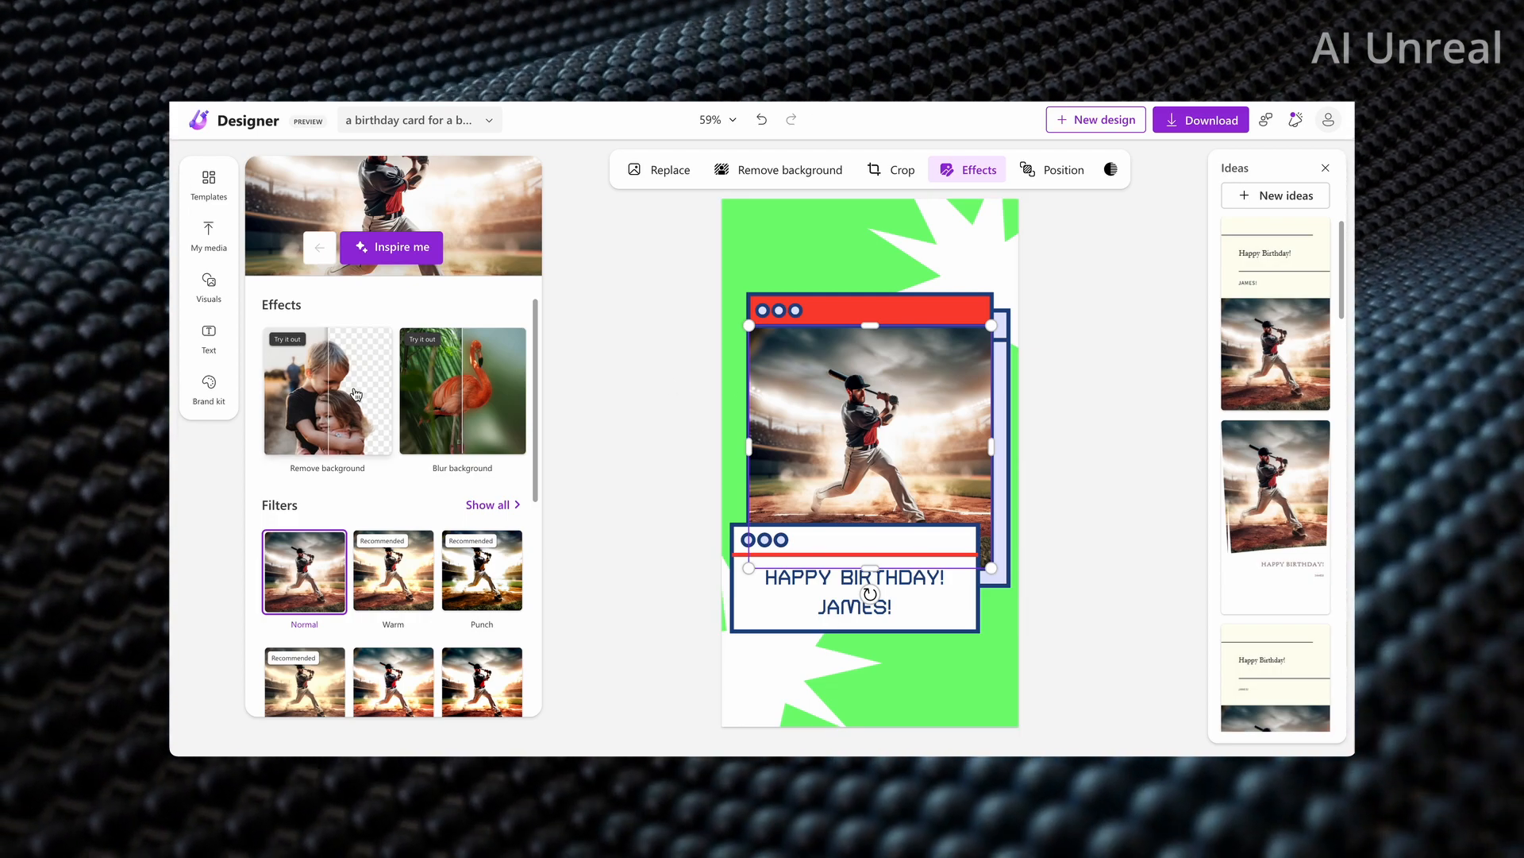
{"action": "left_click", "coordinate": [356, 393]}
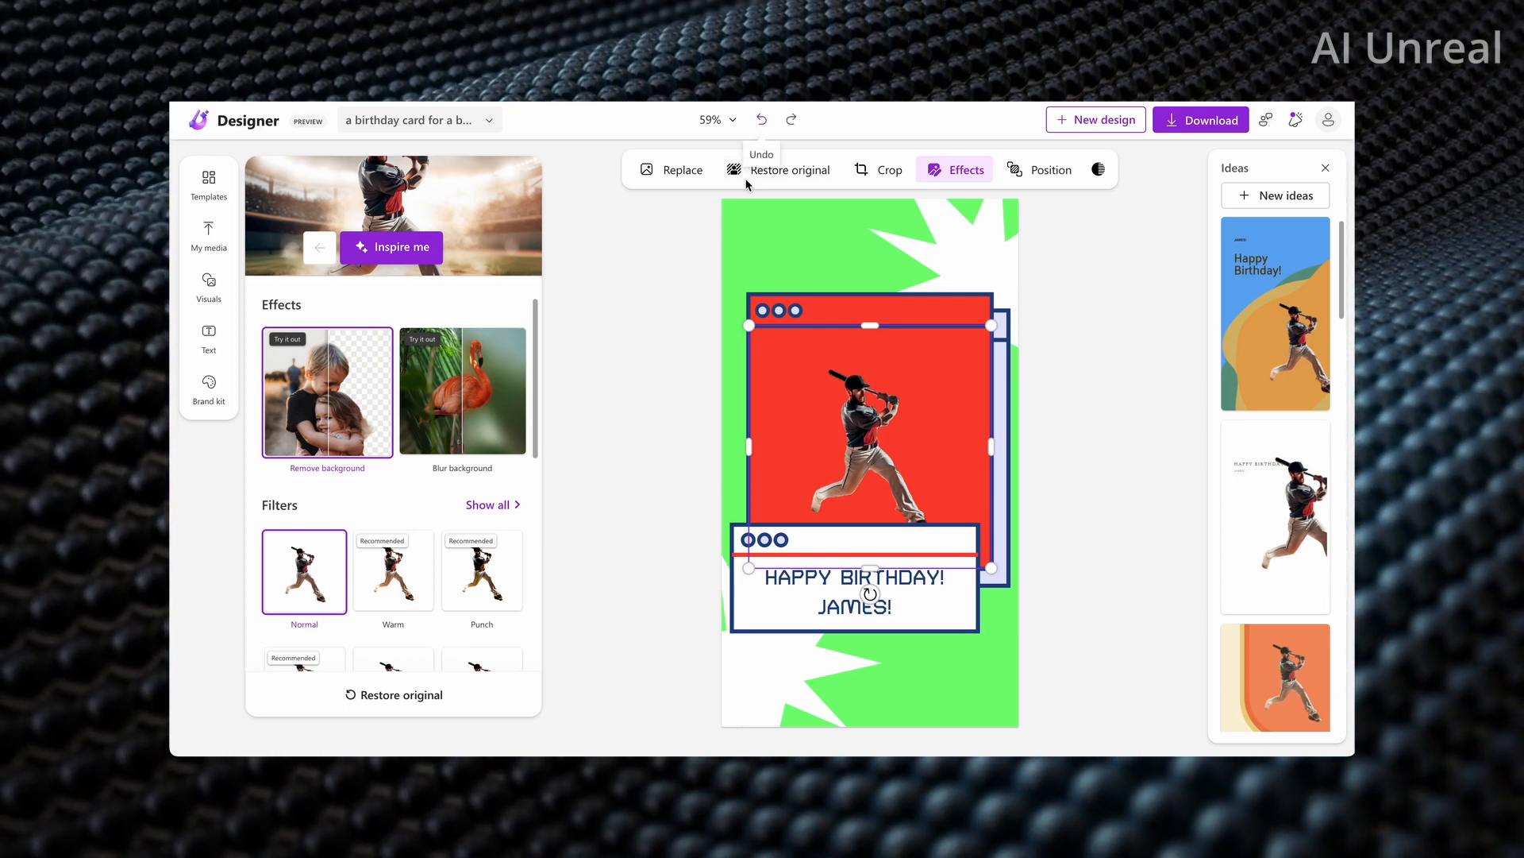
{"action": "left_click", "coordinate": [760, 119]}
Step: Try to blur the background of the batter photo
{"action": "left_click", "coordinate": [483, 403]}
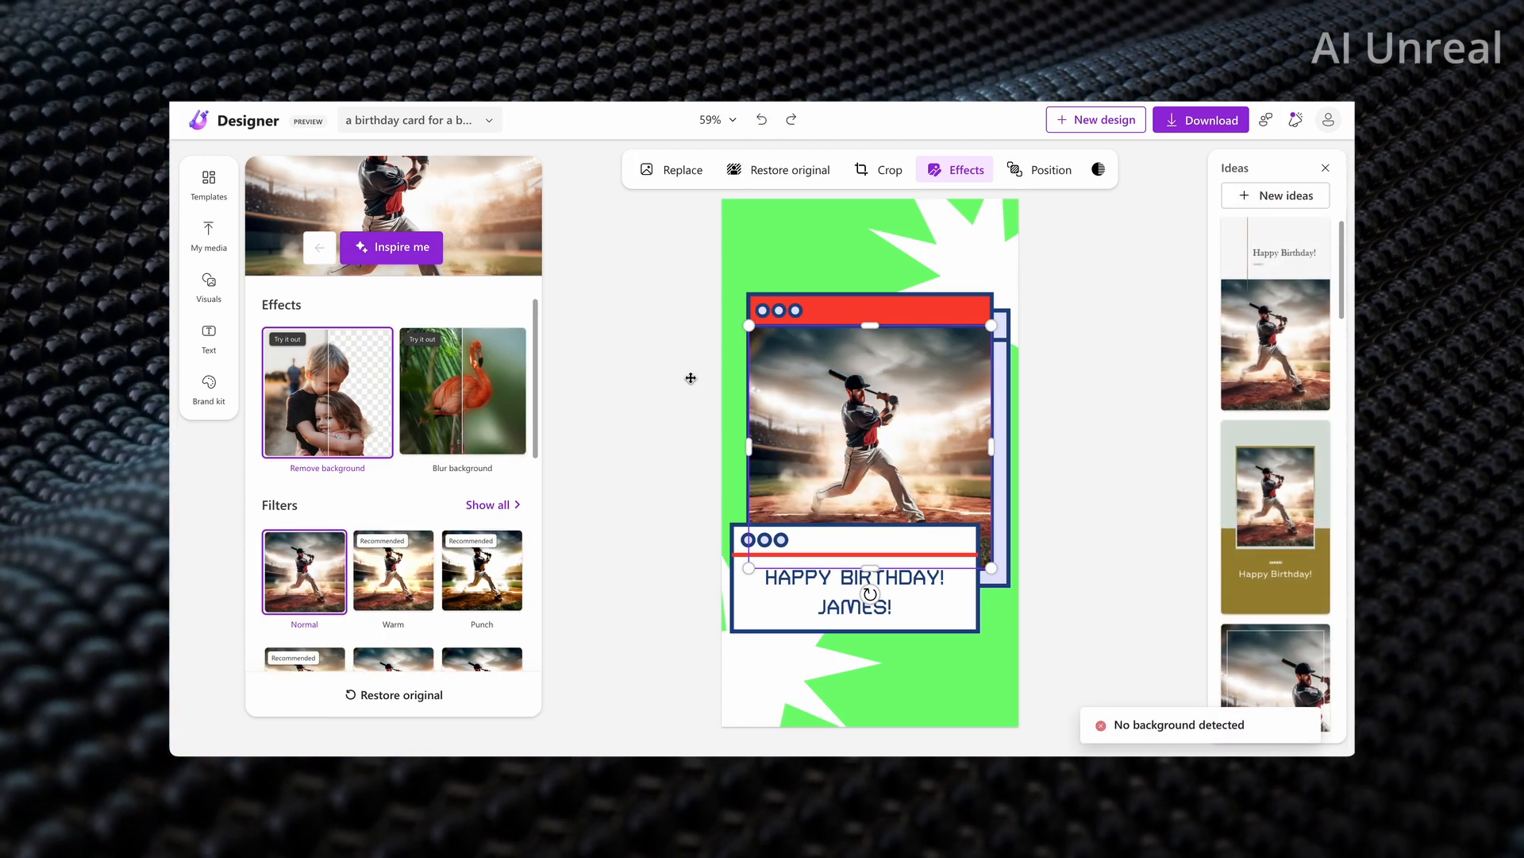
{"action": "scroll", "coordinate": [389, 484], "scroll_direction": "down", "scroll_amount": 2}
{"action": "scroll", "coordinate": [368, 561], "scroll_direction": "up", "scroll_amount": 2}
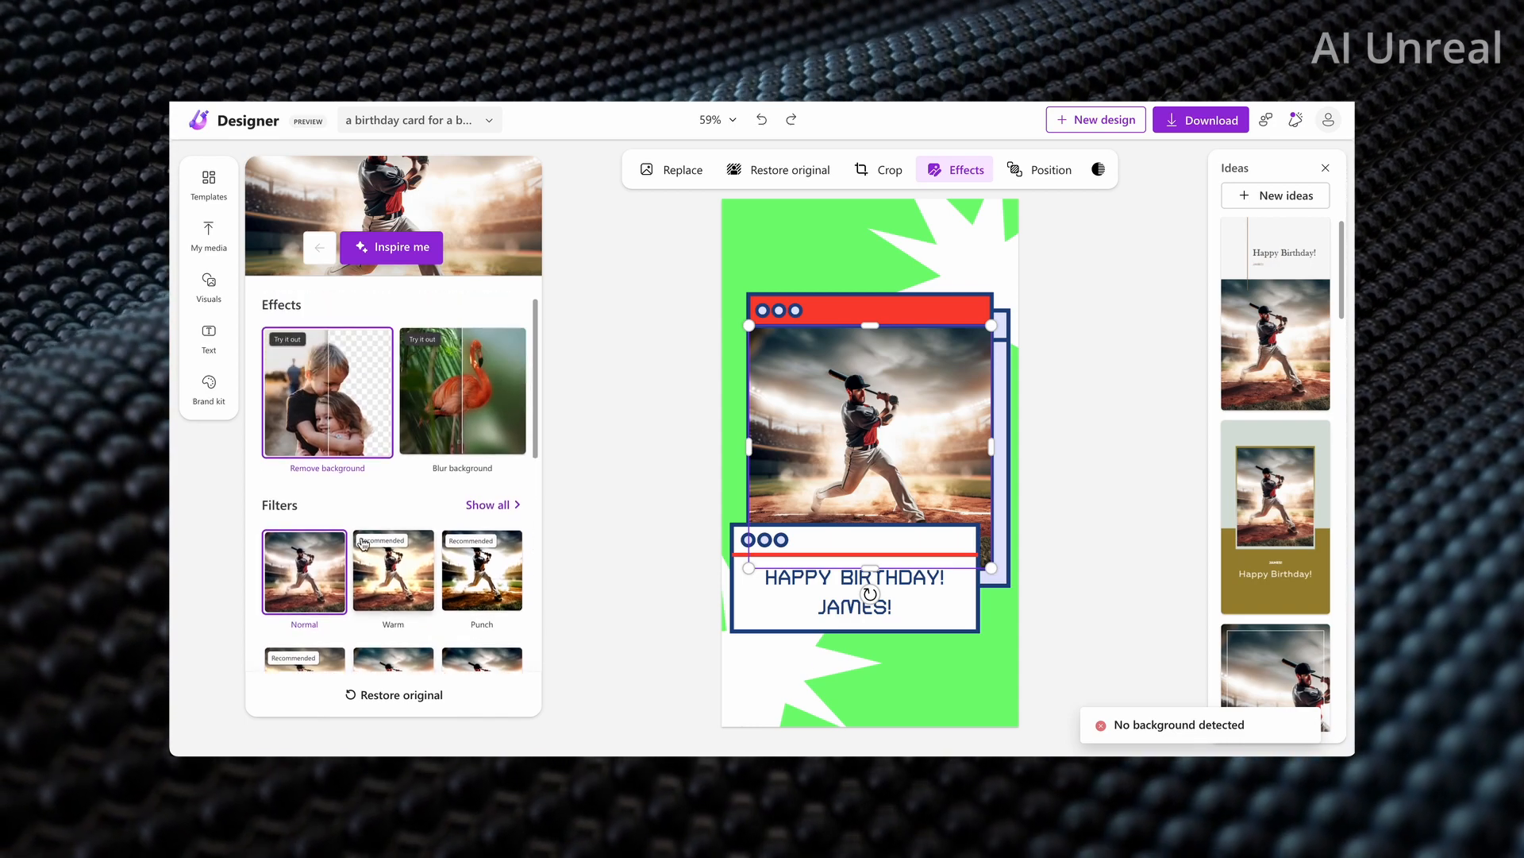
{"action": "left_click", "coordinate": [687, 373]}
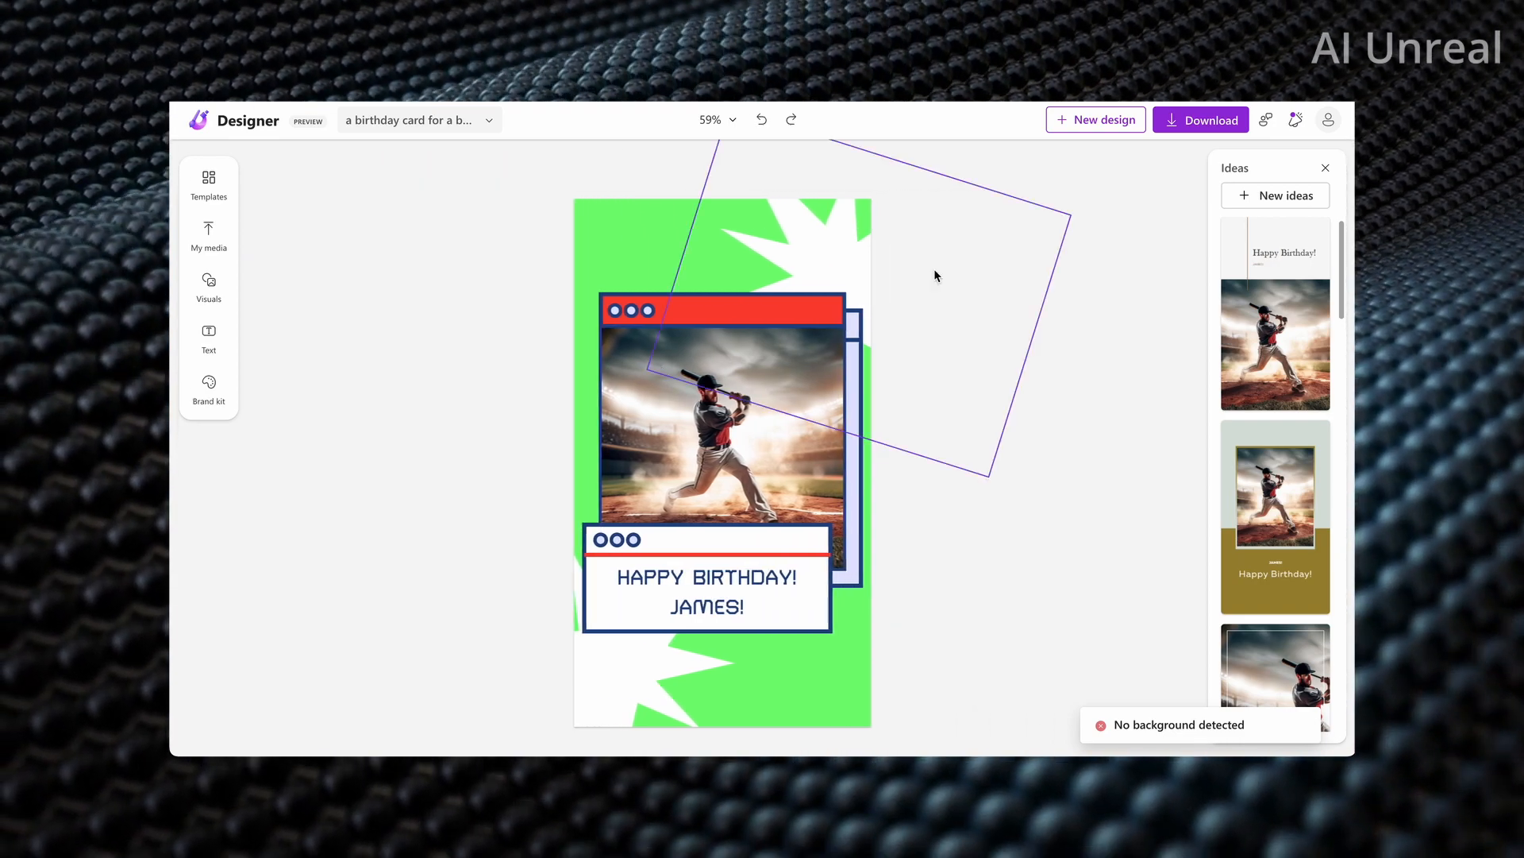
Step: Switch the card to the white design idea with a tall batter photo beside the greeting in tan and purple text
{"action": "scroll", "coordinate": [1288, 445], "scroll_direction": "down", "scroll_amount": 3}
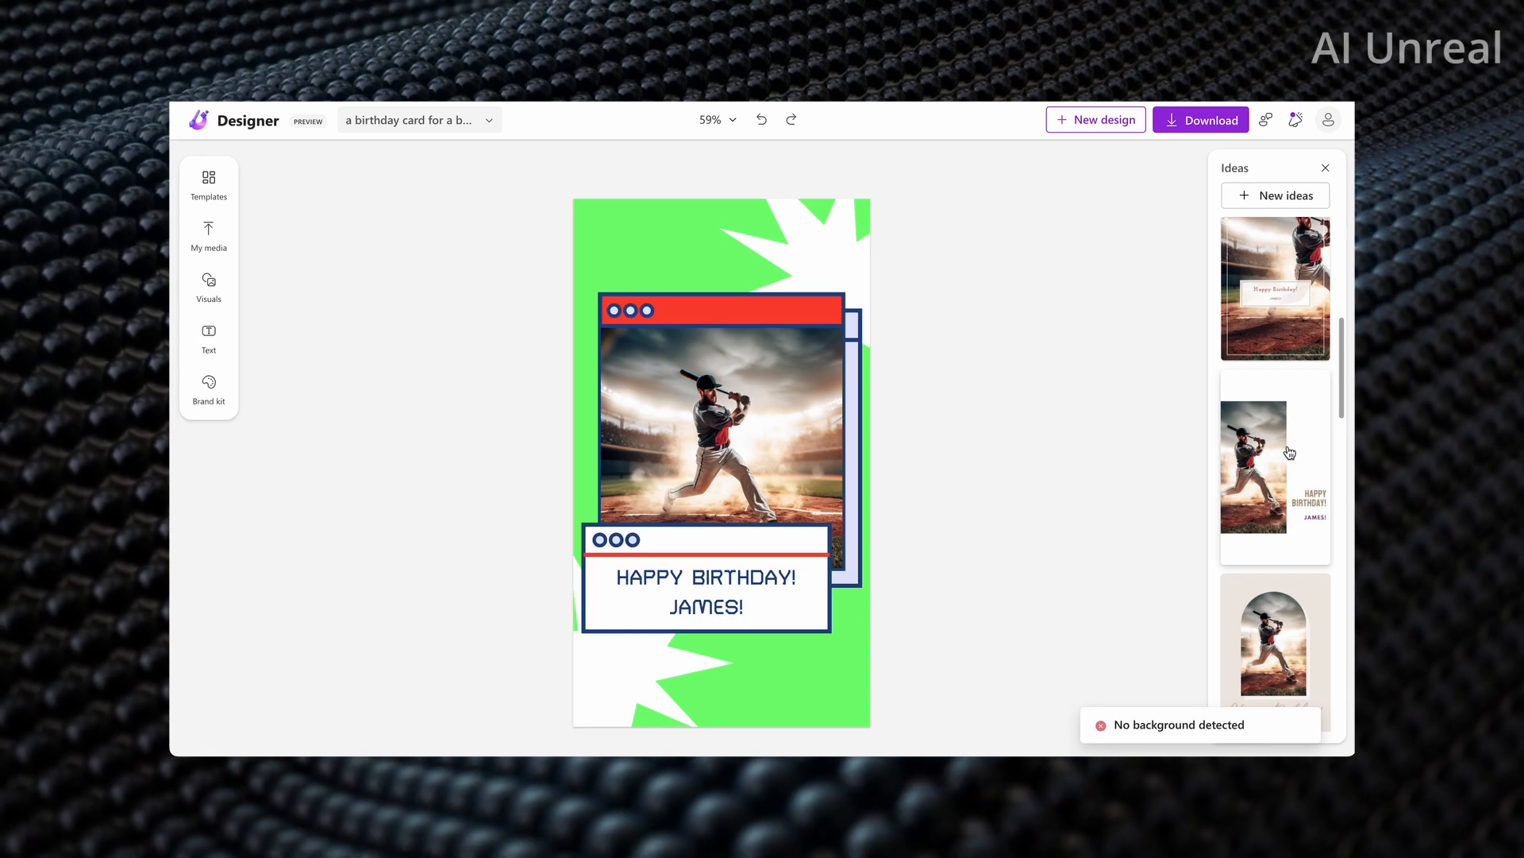
{"action": "scroll", "coordinate": [1289, 441], "scroll_direction": "down", "scroll_amount": 1}
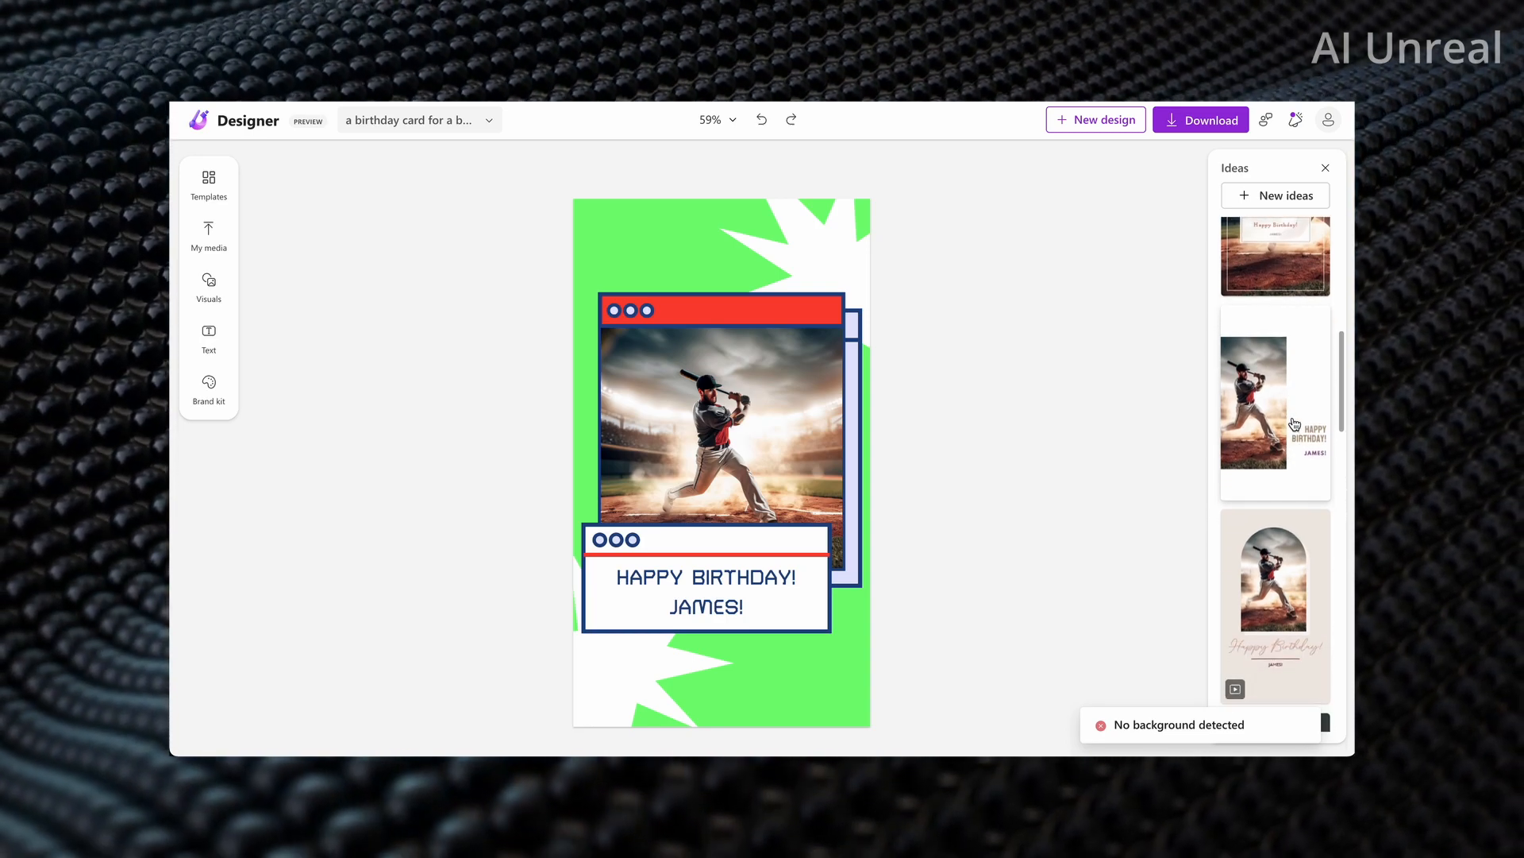
{"action": "left_click", "coordinate": [1296, 424]}
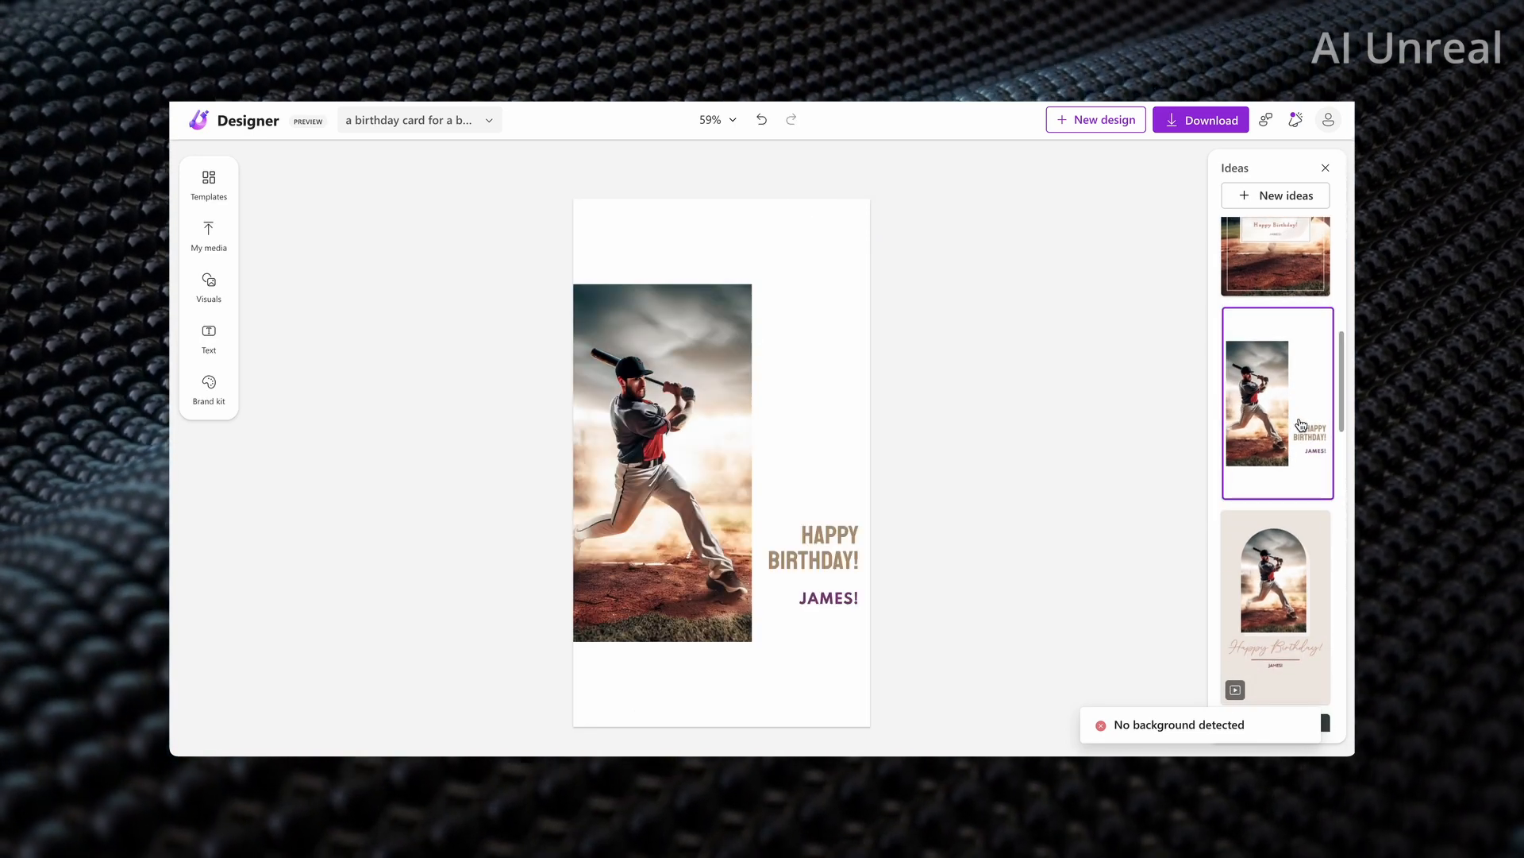
Step: Cycle the card background through the Inspire me suggestions, including dark brown, an olive-to-brown gradient, dark blue and black, and return it to white
{"action": "left_click", "coordinate": [813, 381]}
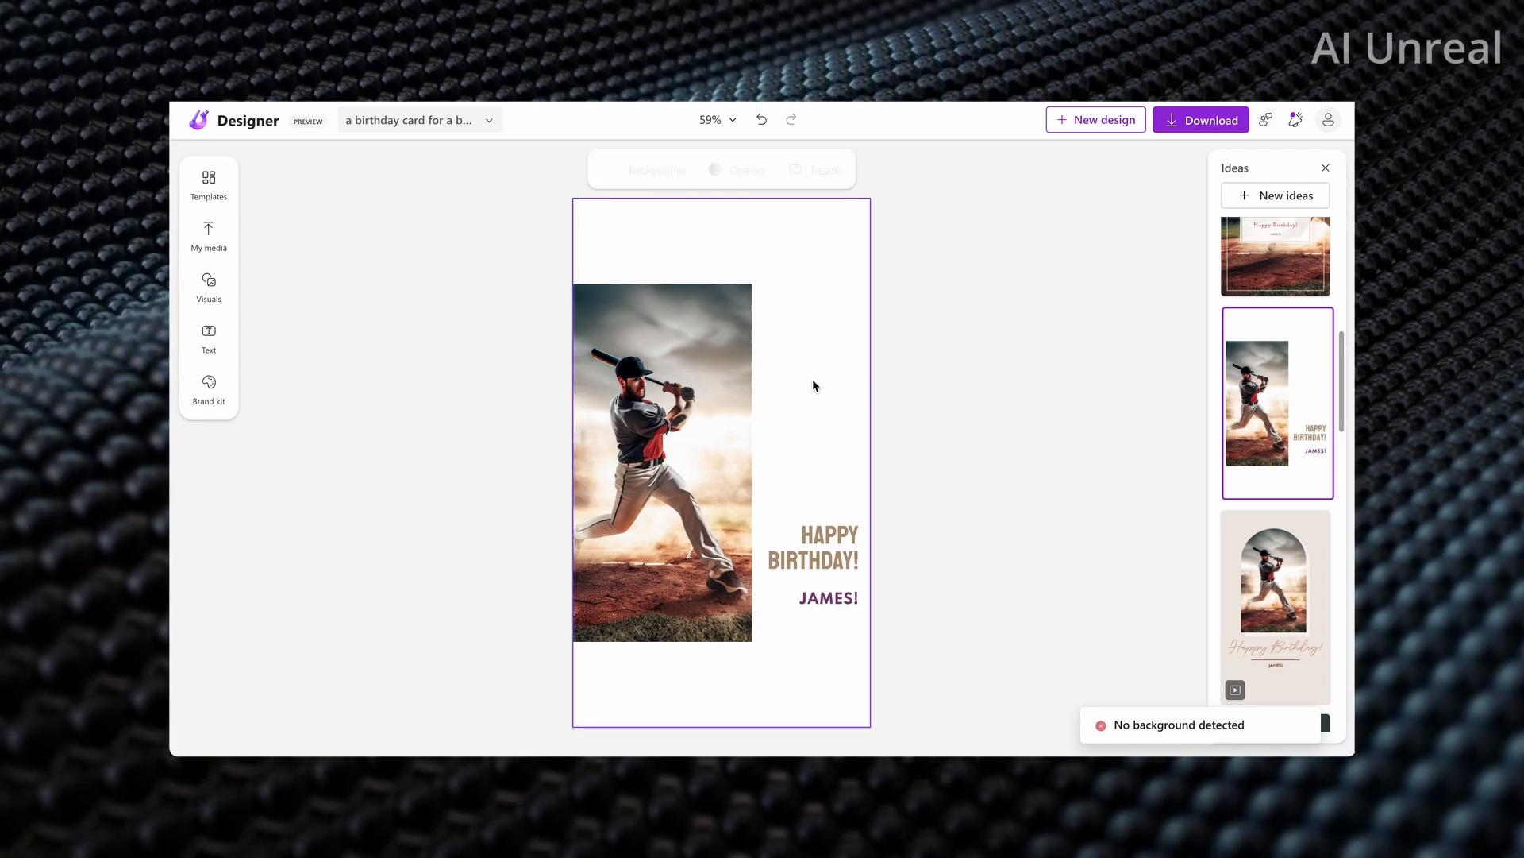
{"action": "left_click", "coordinate": [631, 166]}
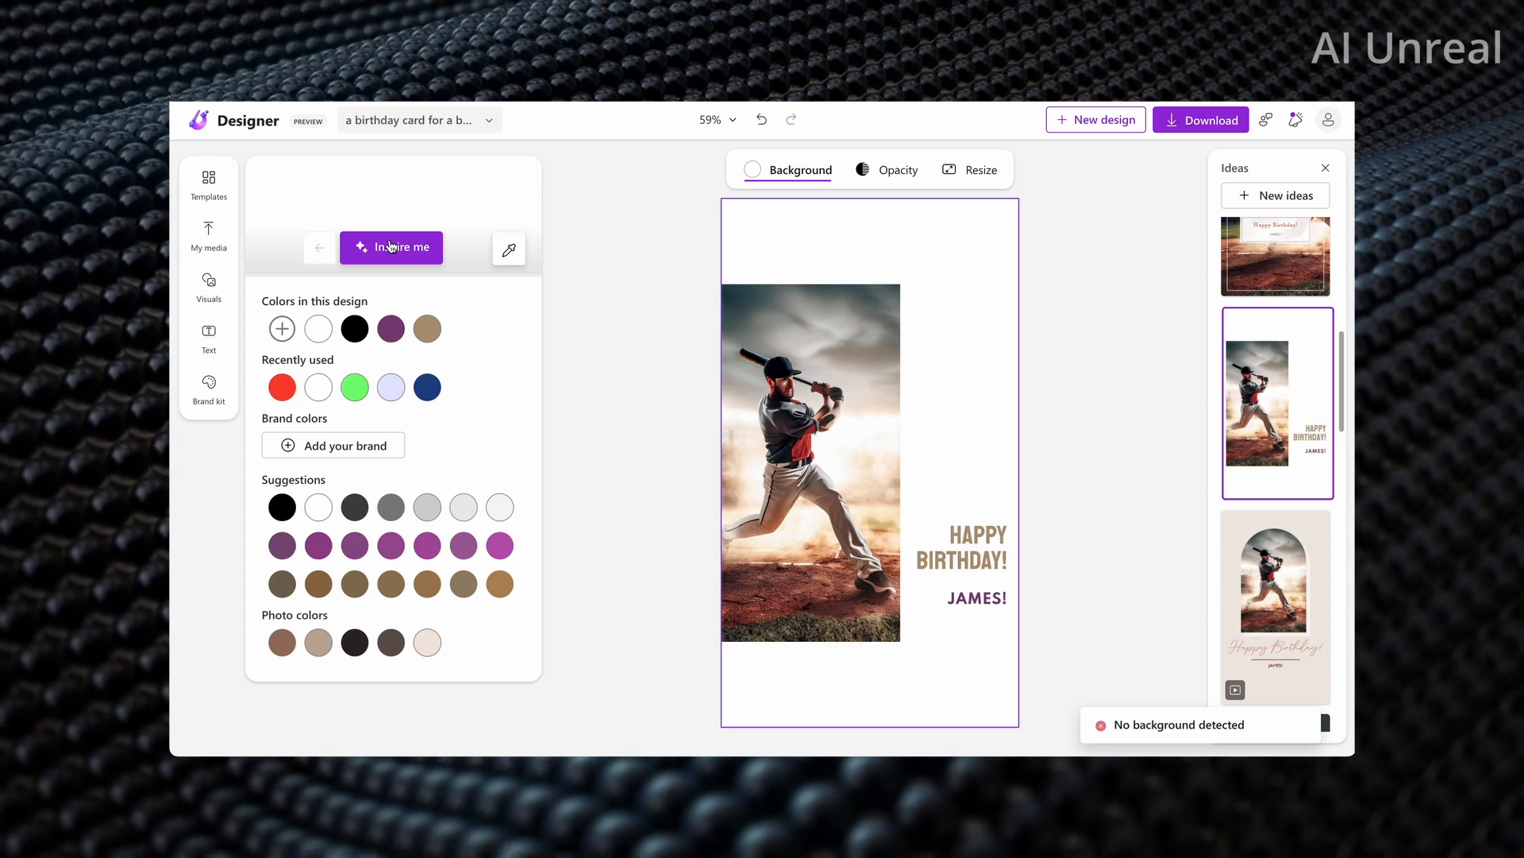
{"action": "left_click", "coordinate": [381, 256]}
{"action": "left_click", "coordinate": [392, 248]}
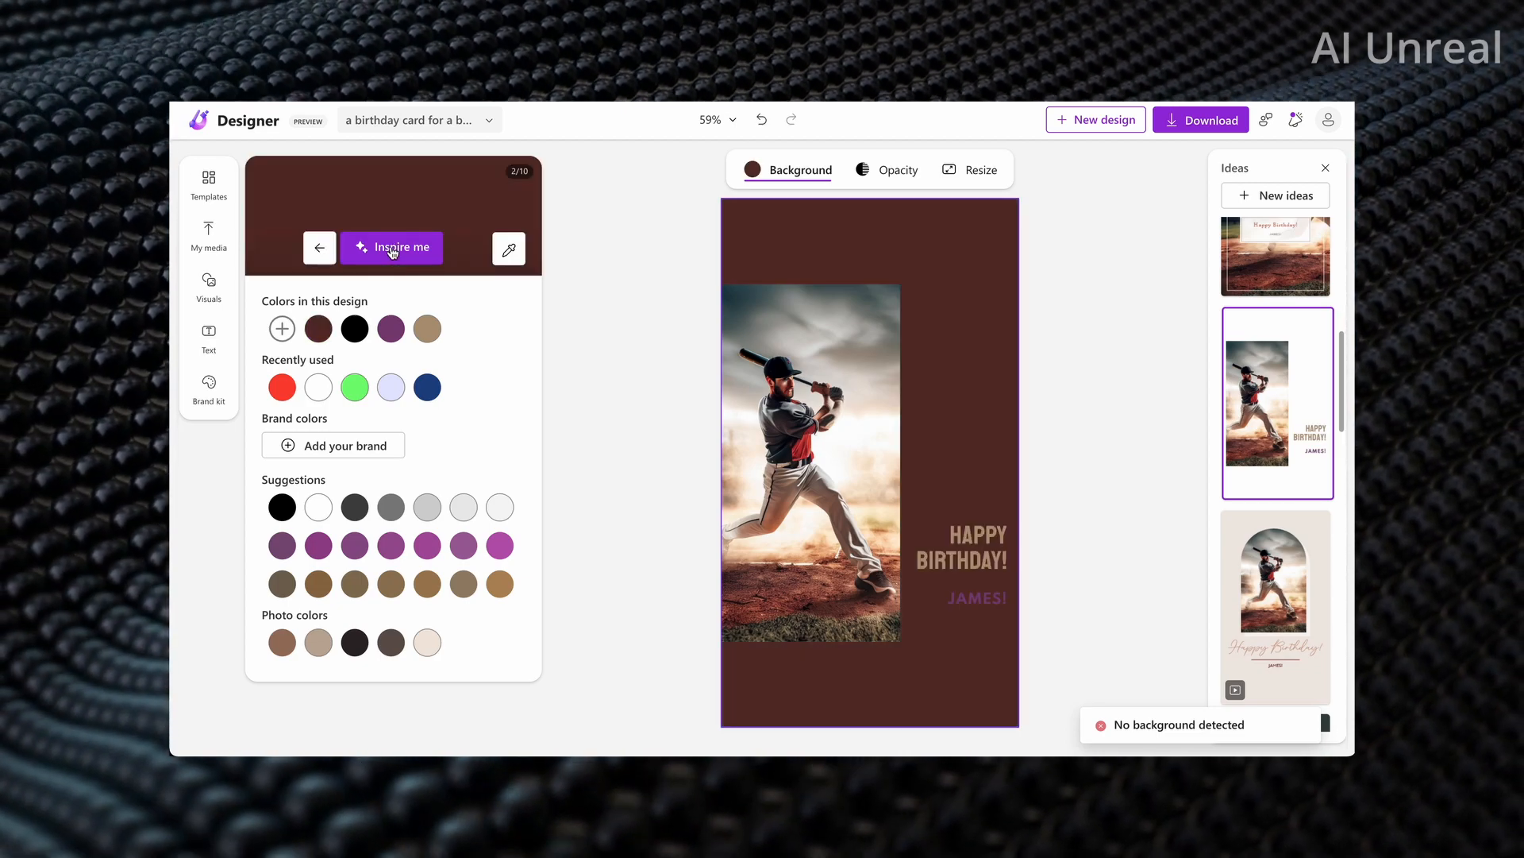
{"action": "left_click", "coordinate": [392, 248]}
{"action": "left_click", "coordinate": [391, 248]}
{"action": "left_click", "coordinate": [392, 249]}
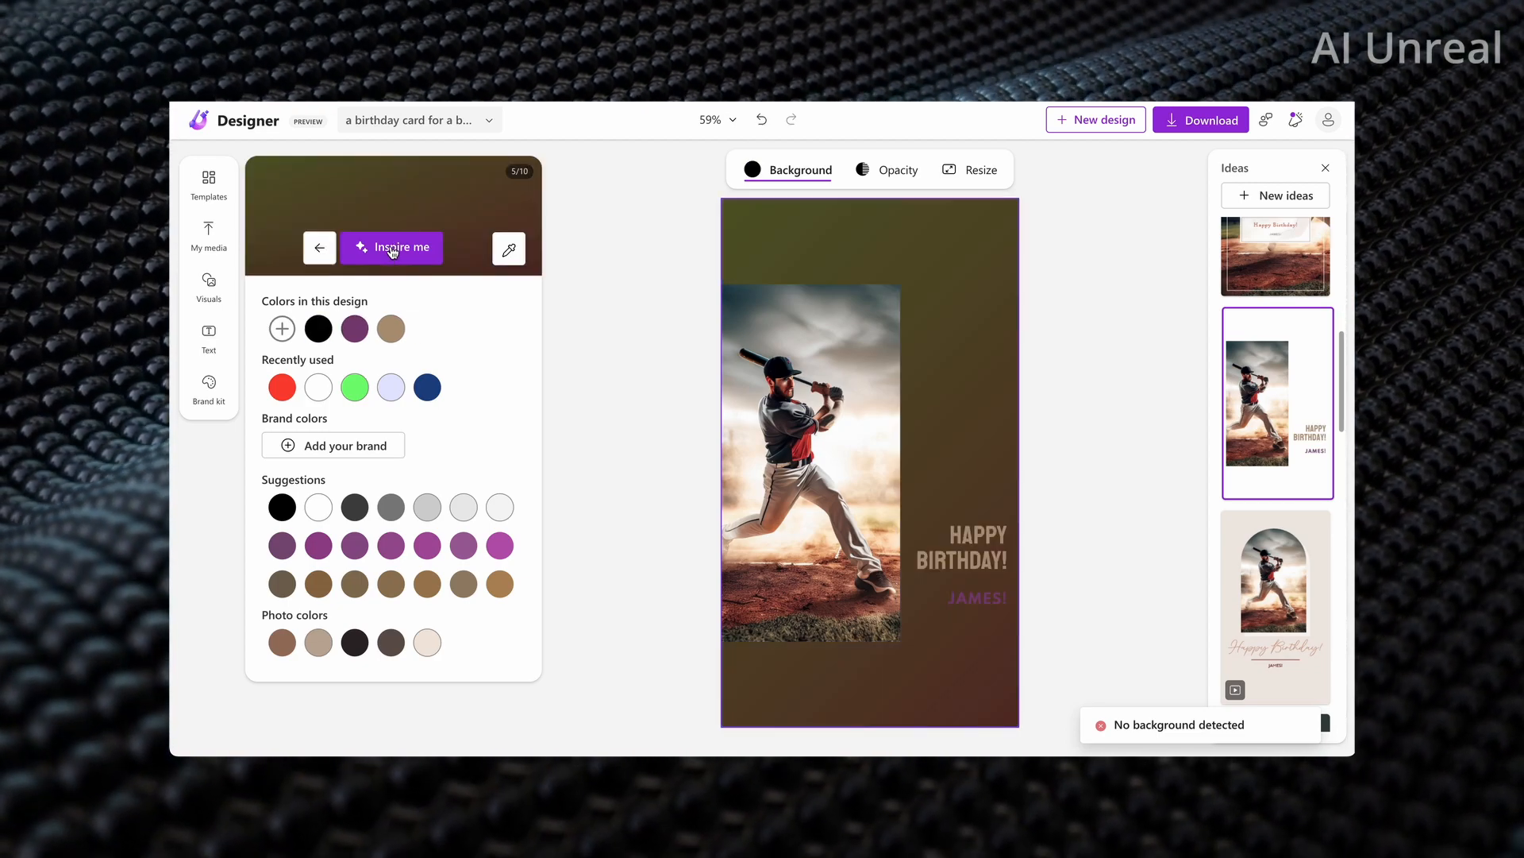
{"action": "left_click", "coordinate": [392, 248]}
{"action": "left_click", "coordinate": [392, 249]}
{"action": "left_click", "coordinate": [391, 248]}
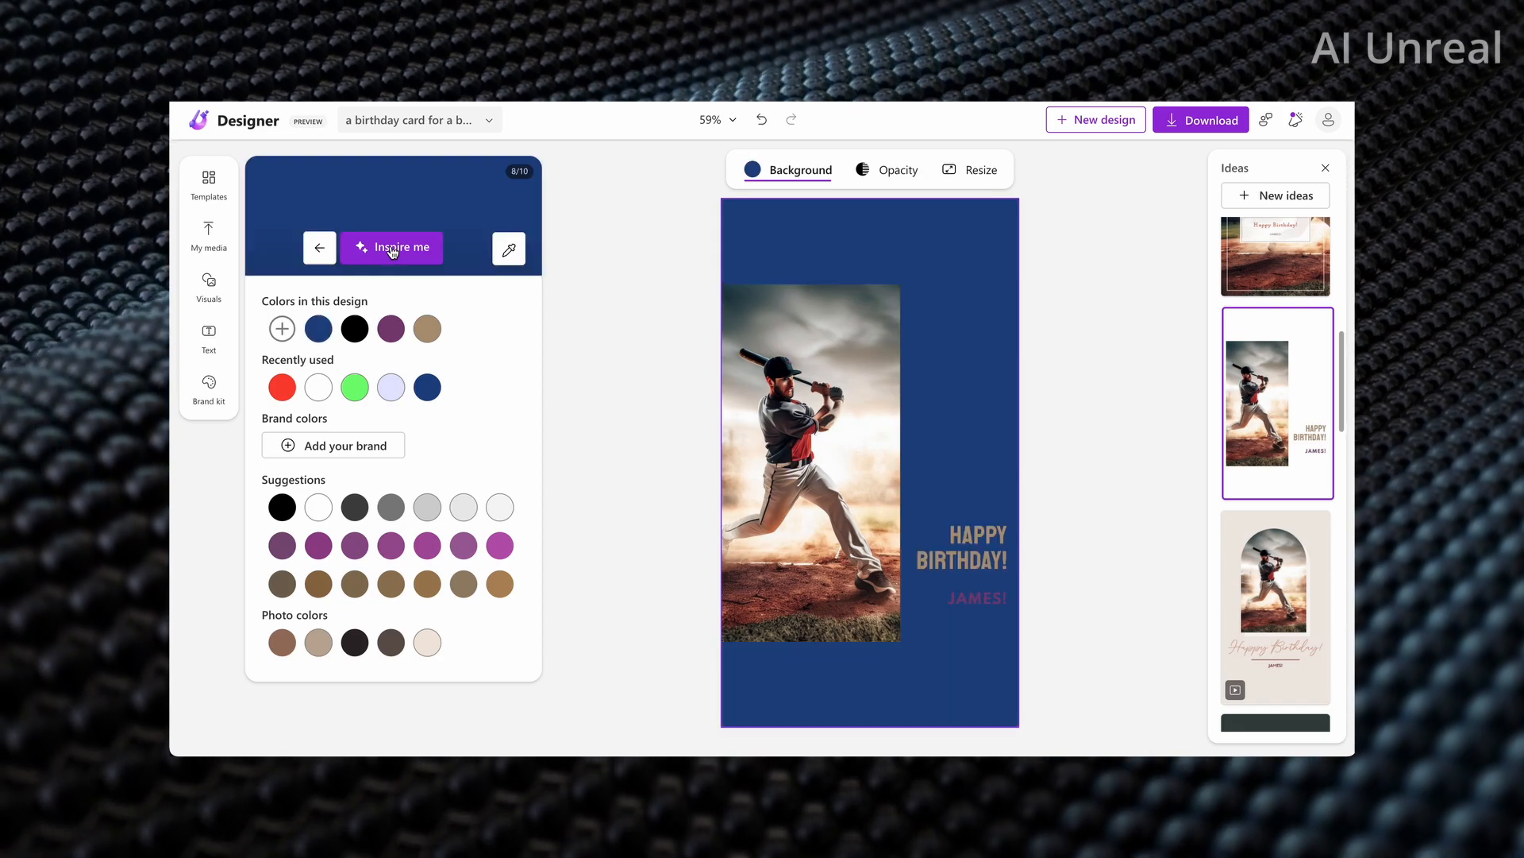
{"action": "left_click", "coordinate": [392, 248]}
{"action": "left_click", "coordinate": [391, 248]}
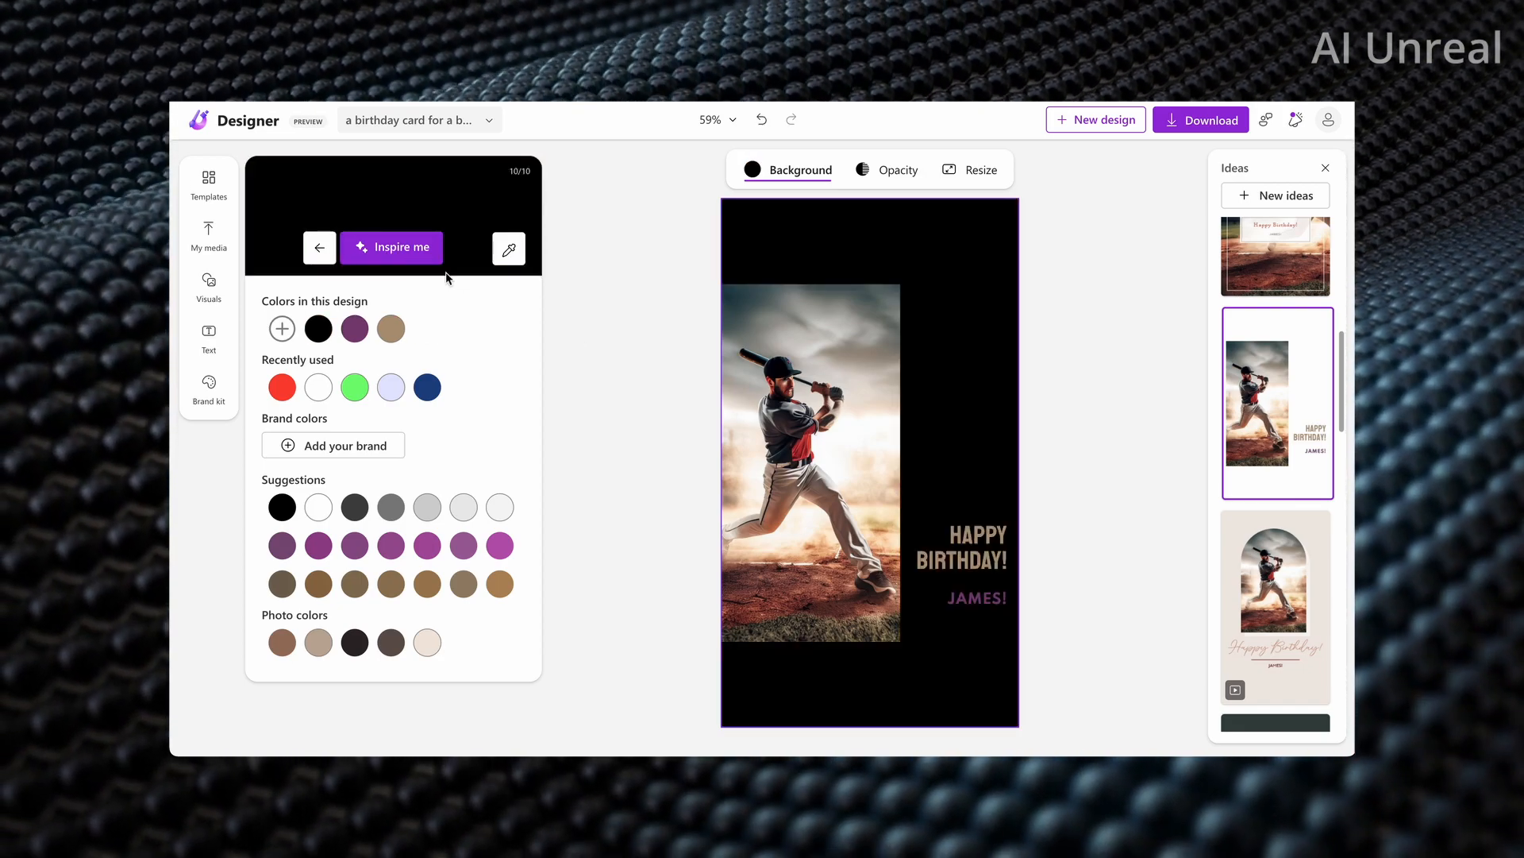
{"action": "left_click", "coordinate": [385, 252]}
{"action": "left_click", "coordinate": [559, 316]}
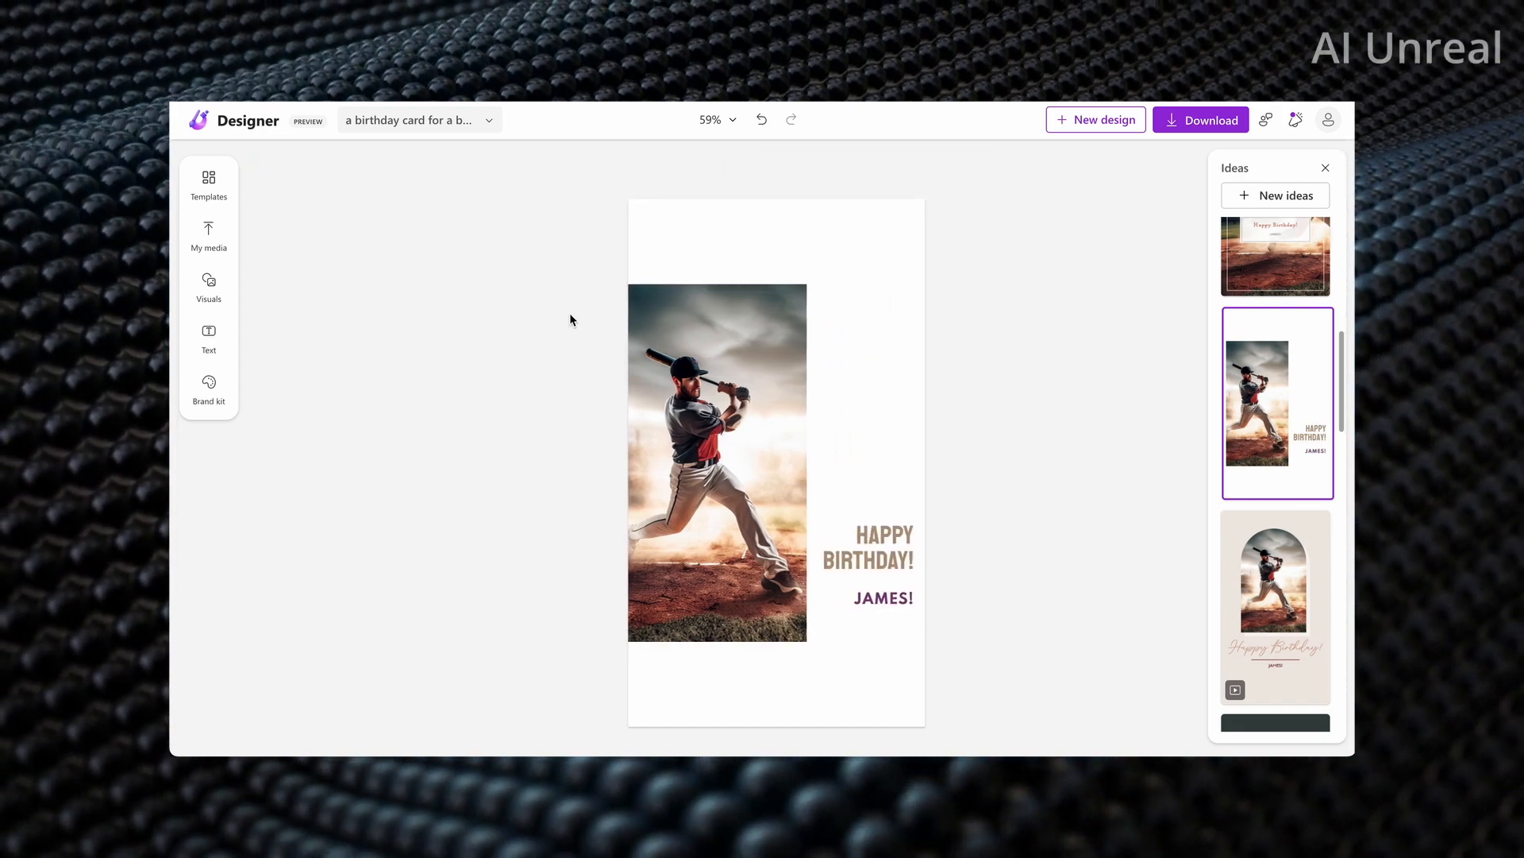
{"action": "scroll", "coordinate": [1274, 565], "scroll_direction": "down", "scroll_amount": 2}
{"action": "scroll", "coordinate": [1274, 565], "scroll_direction": "down", "scroll_amount": 5}
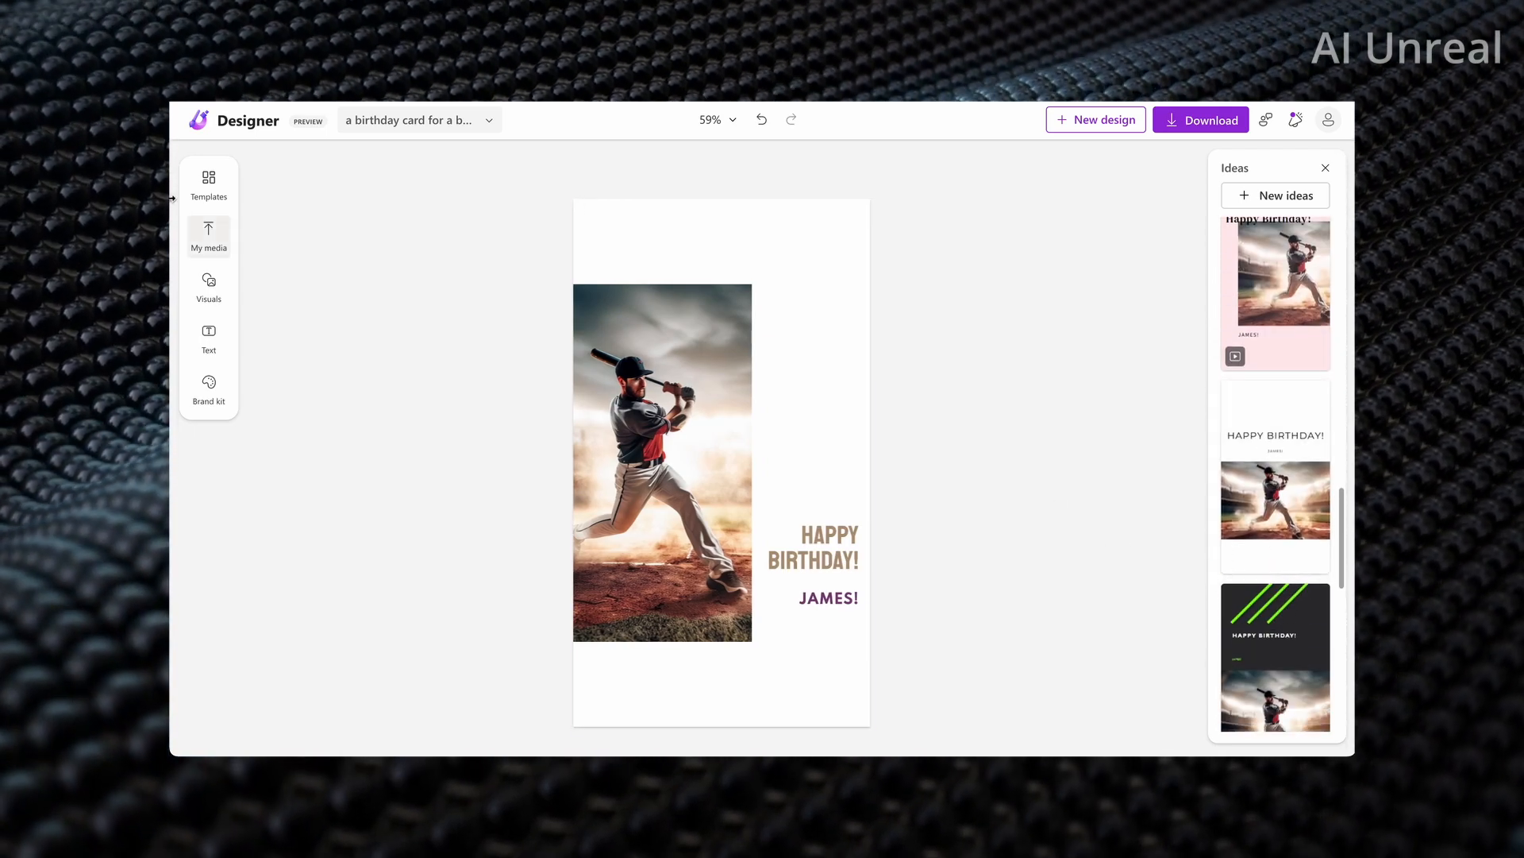
{"action": "left_click", "coordinate": [210, 189]}
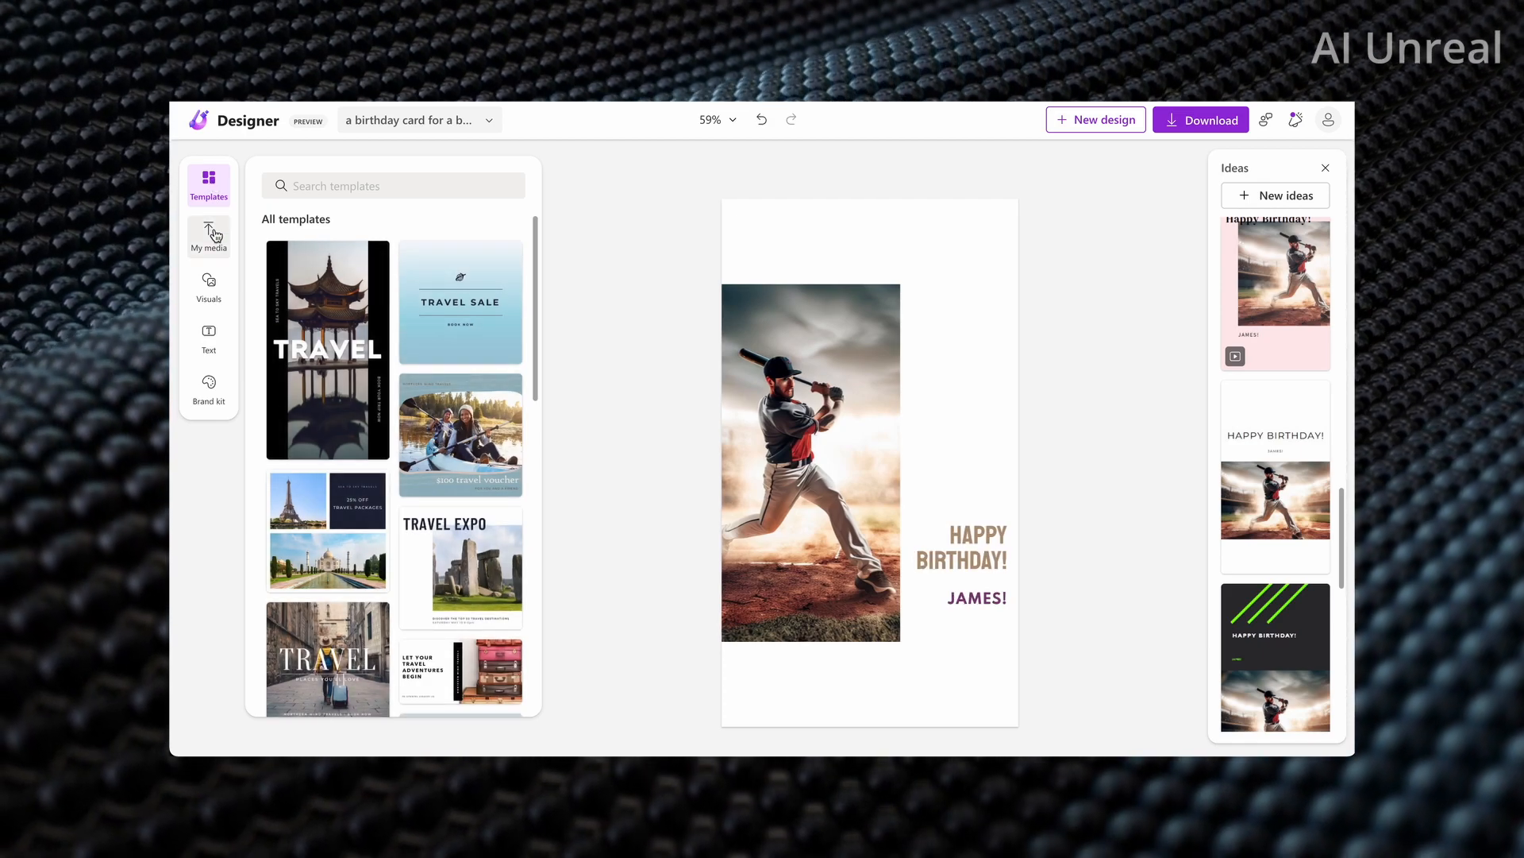
{"action": "left_click", "coordinate": [215, 240]}
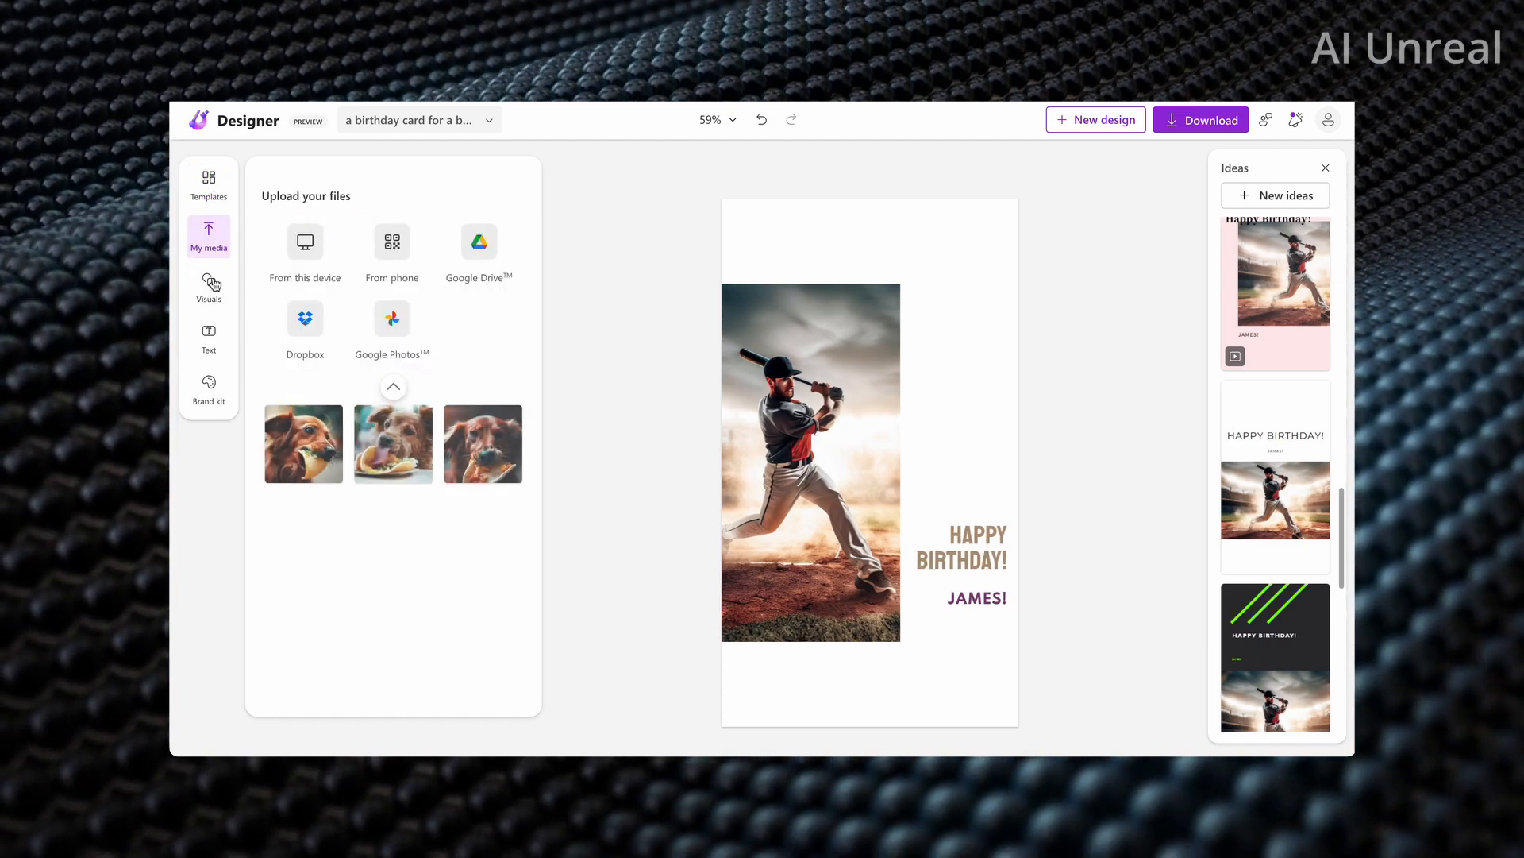
{"action": "mouse_move", "coordinate": [427, 445]}
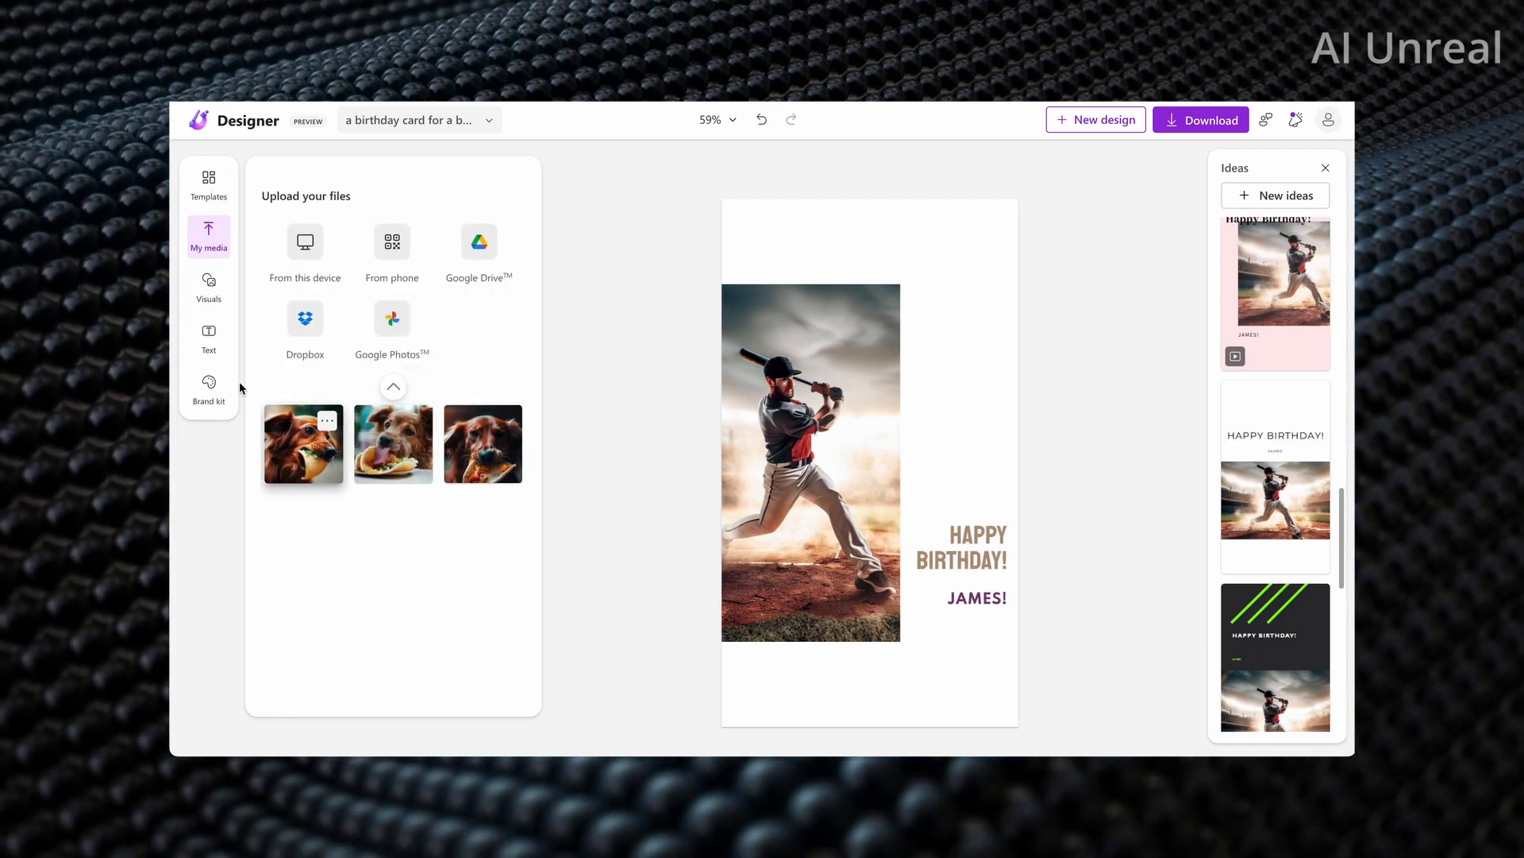
Step: Generate images from the description "baseball glove" and add the third result to the card
{"action": "left_click", "coordinate": [211, 290]}
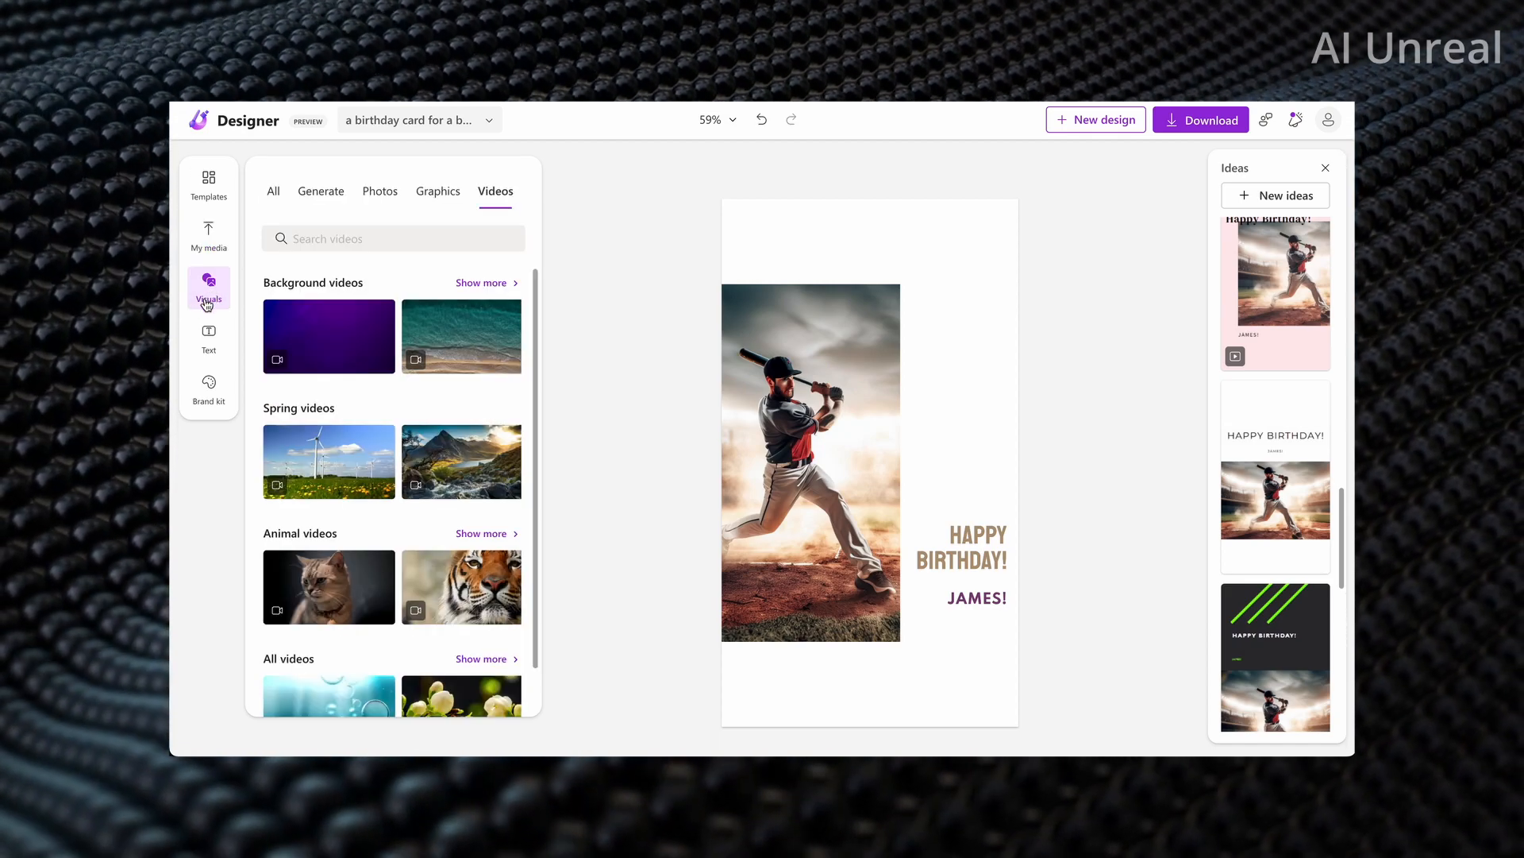
{"action": "left_click", "coordinate": [319, 192]}
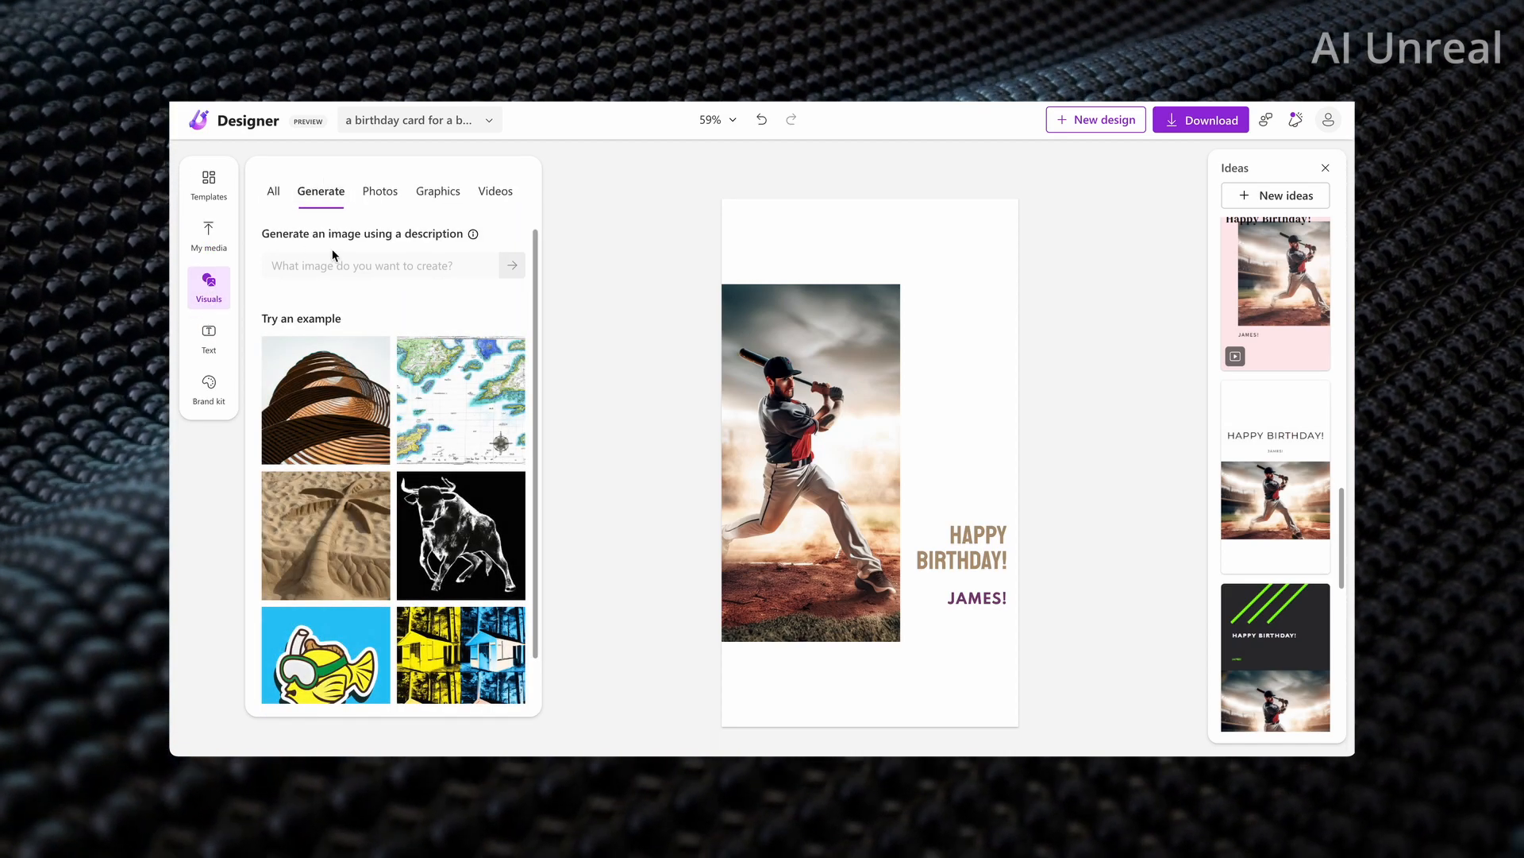
{"action": "left_click", "coordinate": [336, 269]}
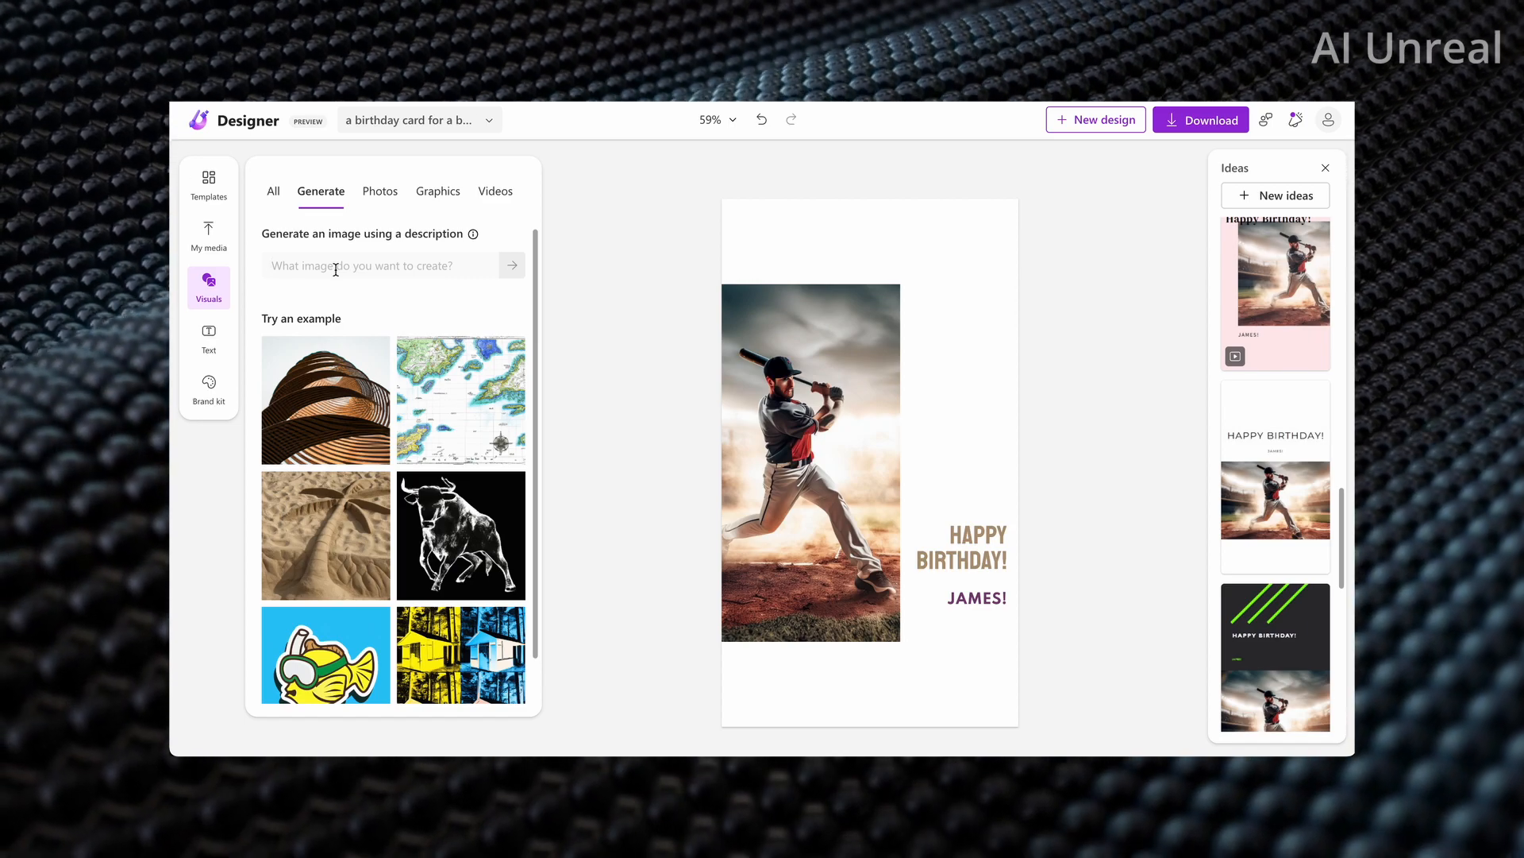
{"action": "type", "text": "baseball glove"}
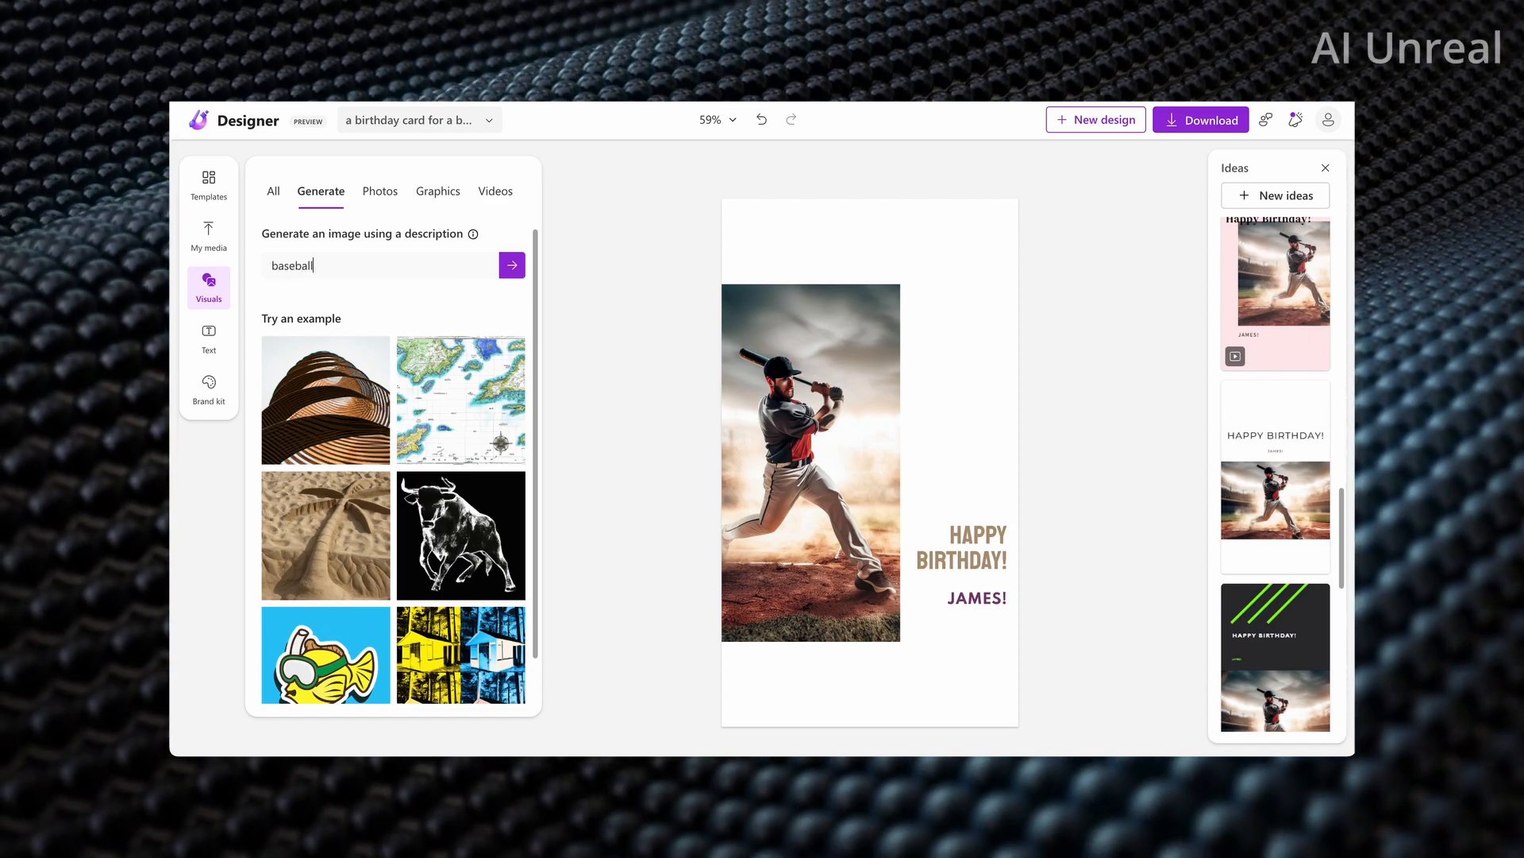
{"action": "left_click", "coordinate": [508, 265]}
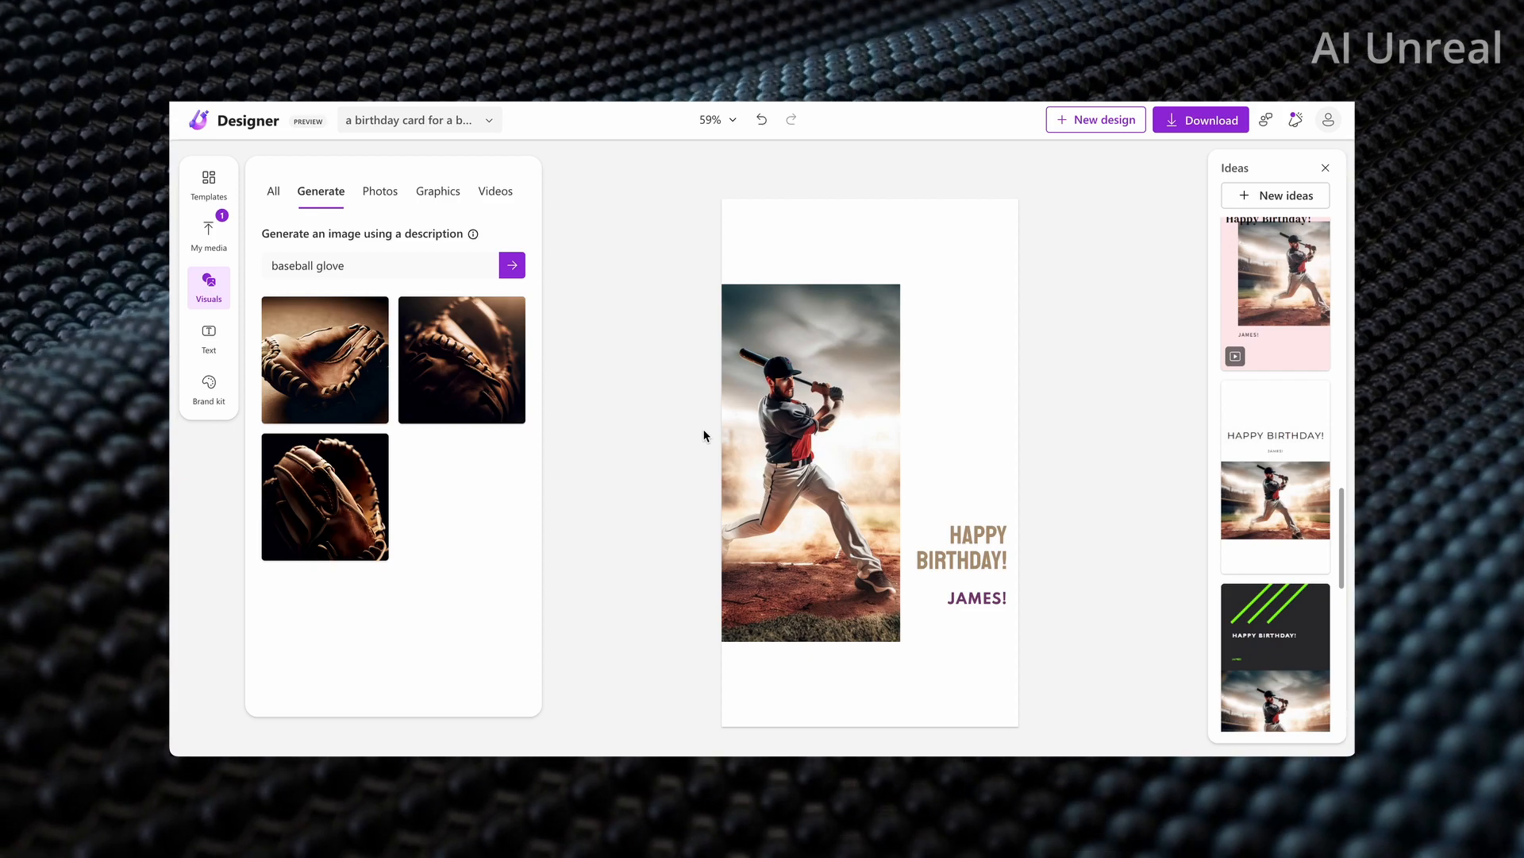
{"action": "left_click", "coordinate": [331, 474]}
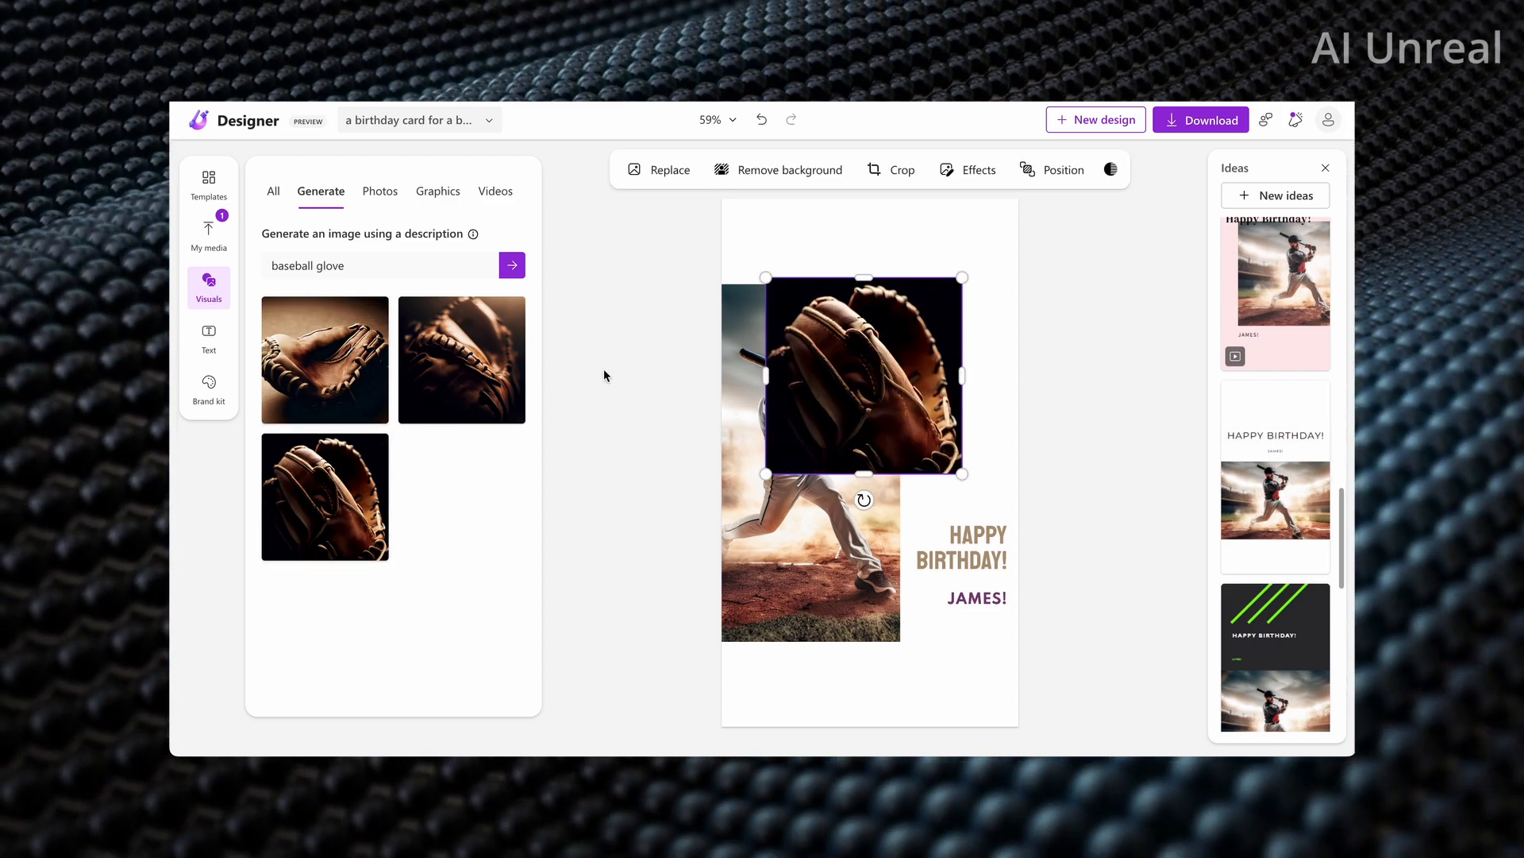
Step: Move the glove image to the card's upper right corner and bring the batter photo forward to overlap it
{"action": "left_click_drag", "start_coordinate": [921, 410], "coordinate": [985, 333]}
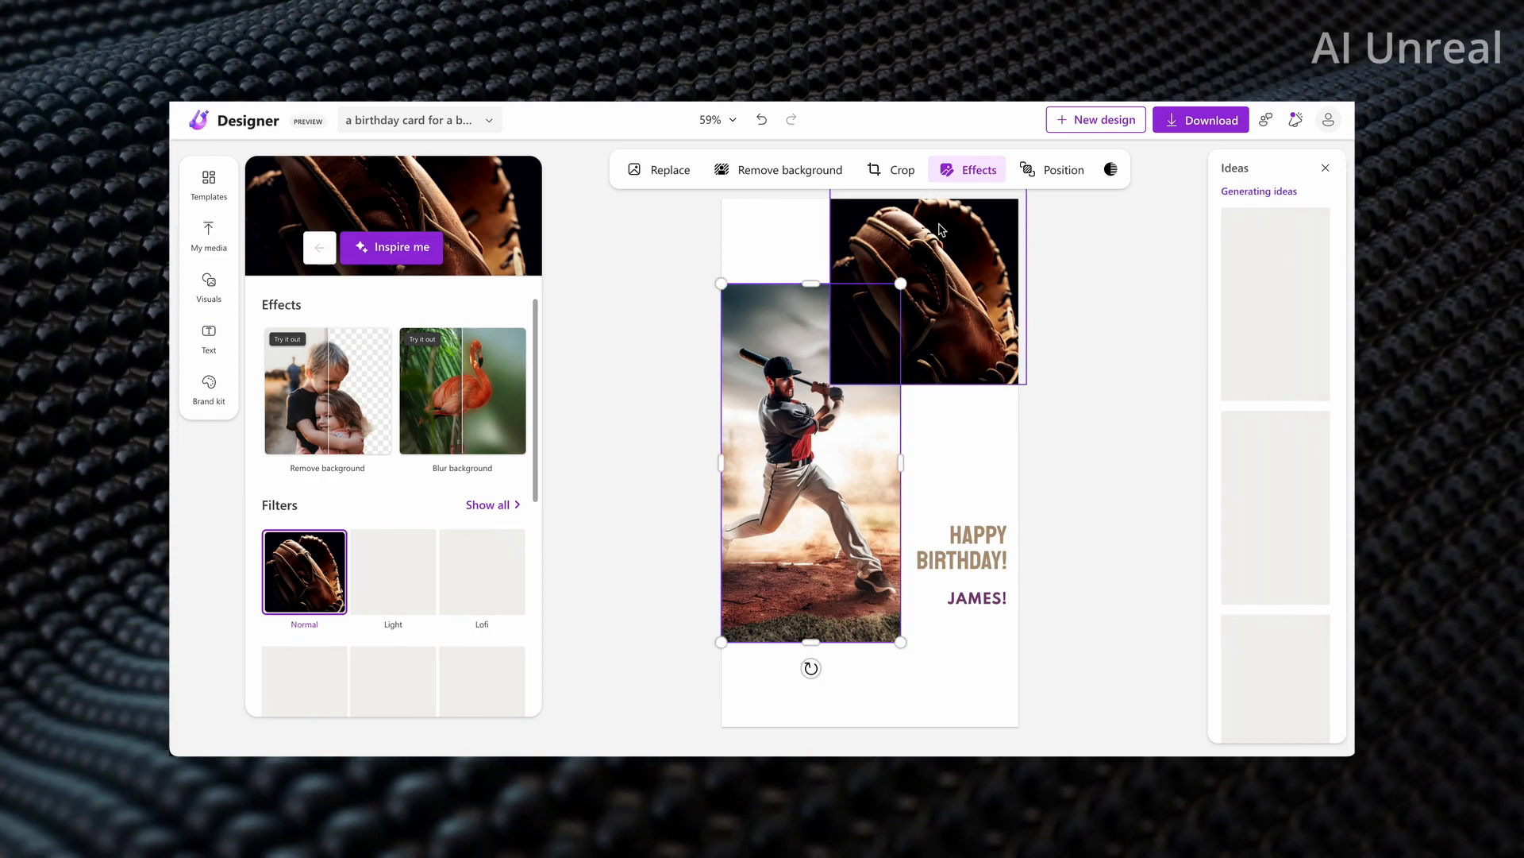
{"action": "left_click", "coordinate": [1052, 169]}
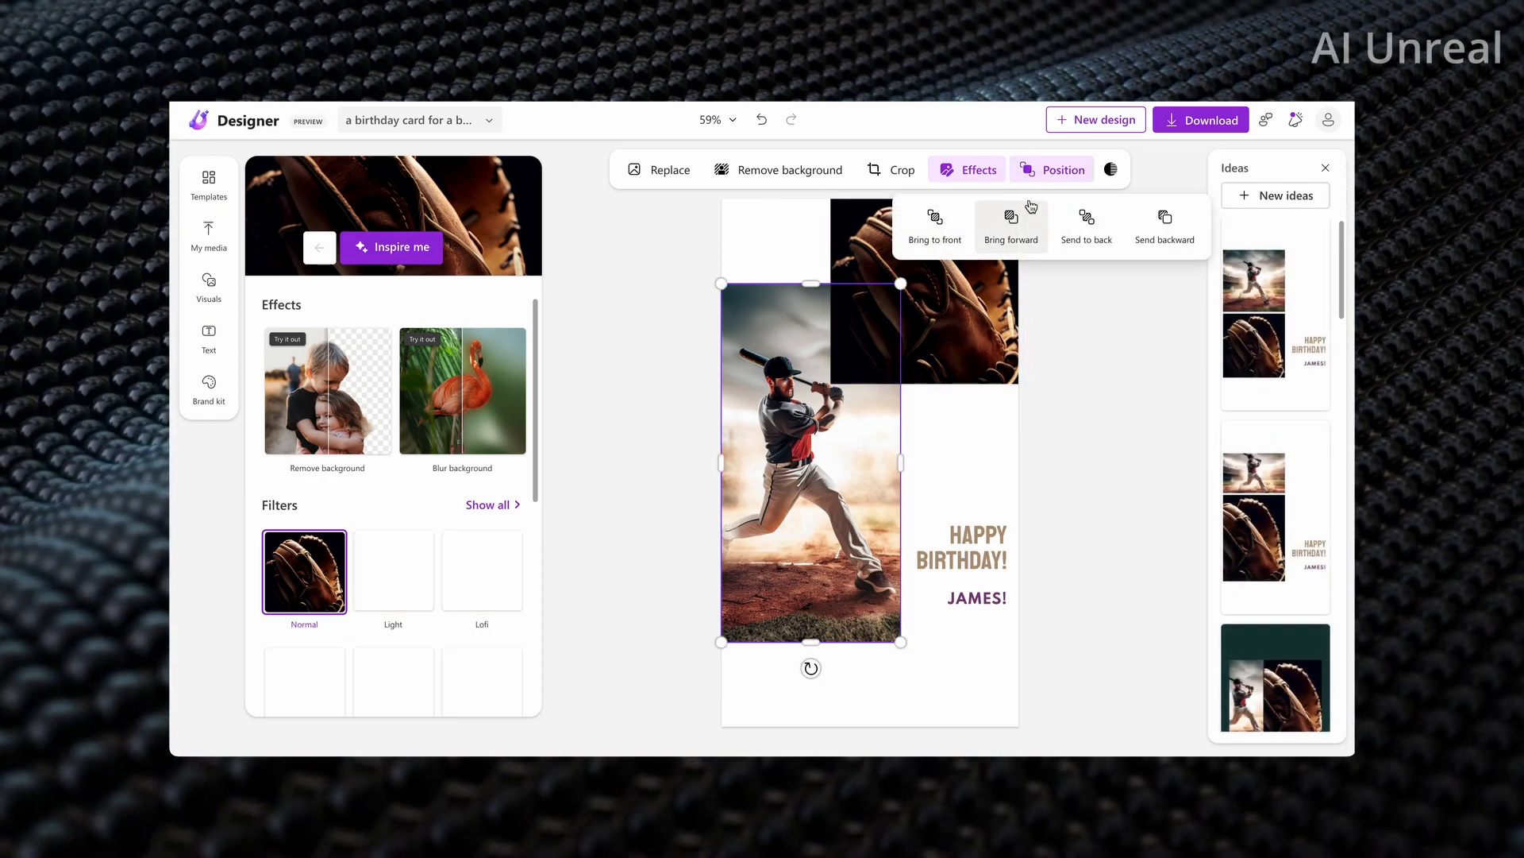
{"action": "left_click", "coordinate": [1061, 346]}
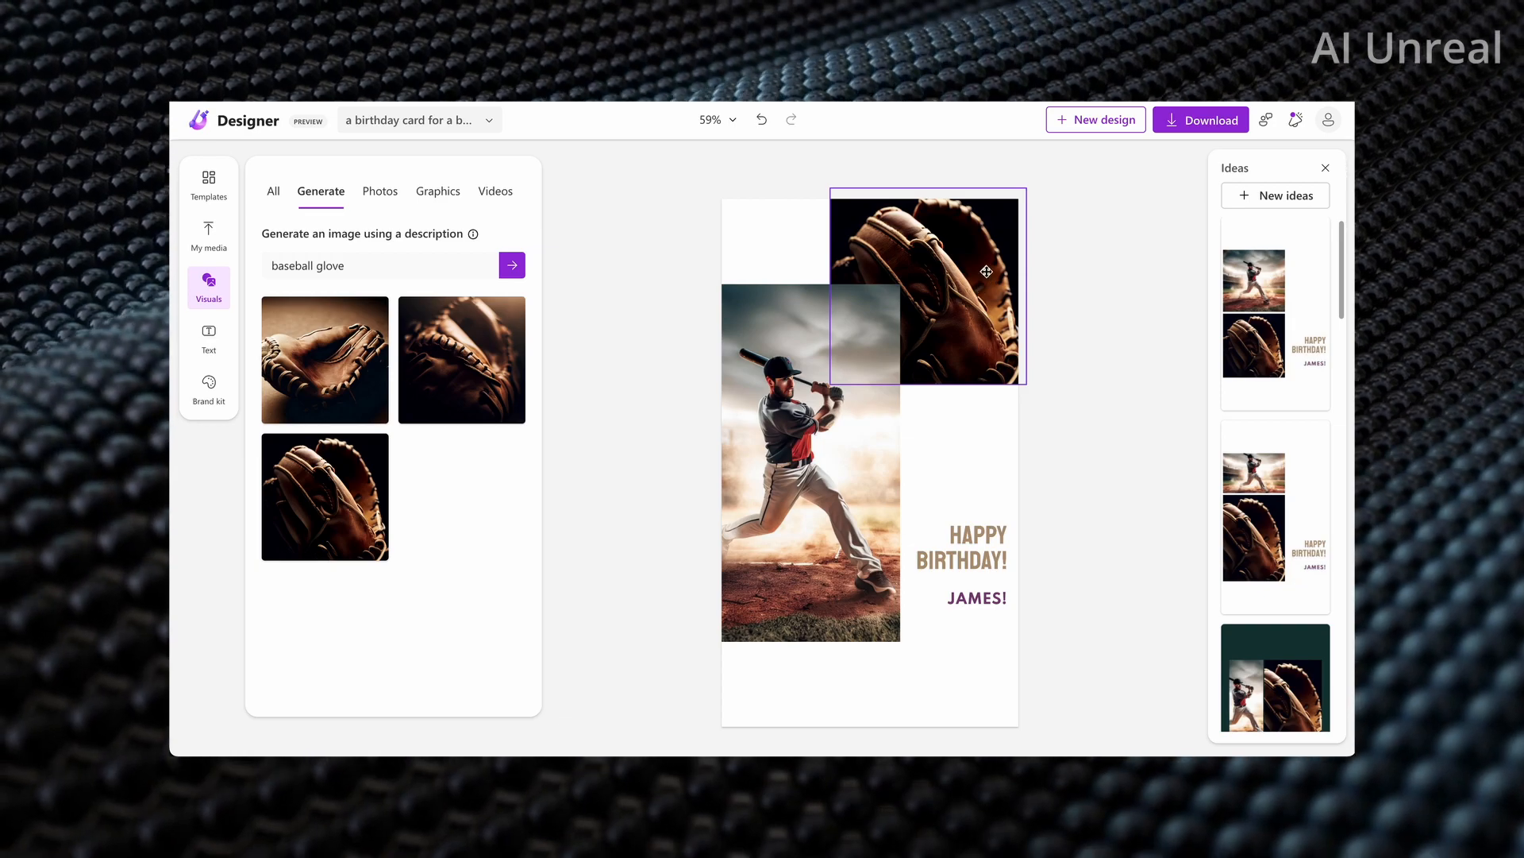
Step: Generate images from the description "baseball bat" and add the third result to the card
{"action": "left_click", "coordinate": [986, 271]}
{"action": "left_click", "coordinate": [1093, 310]}
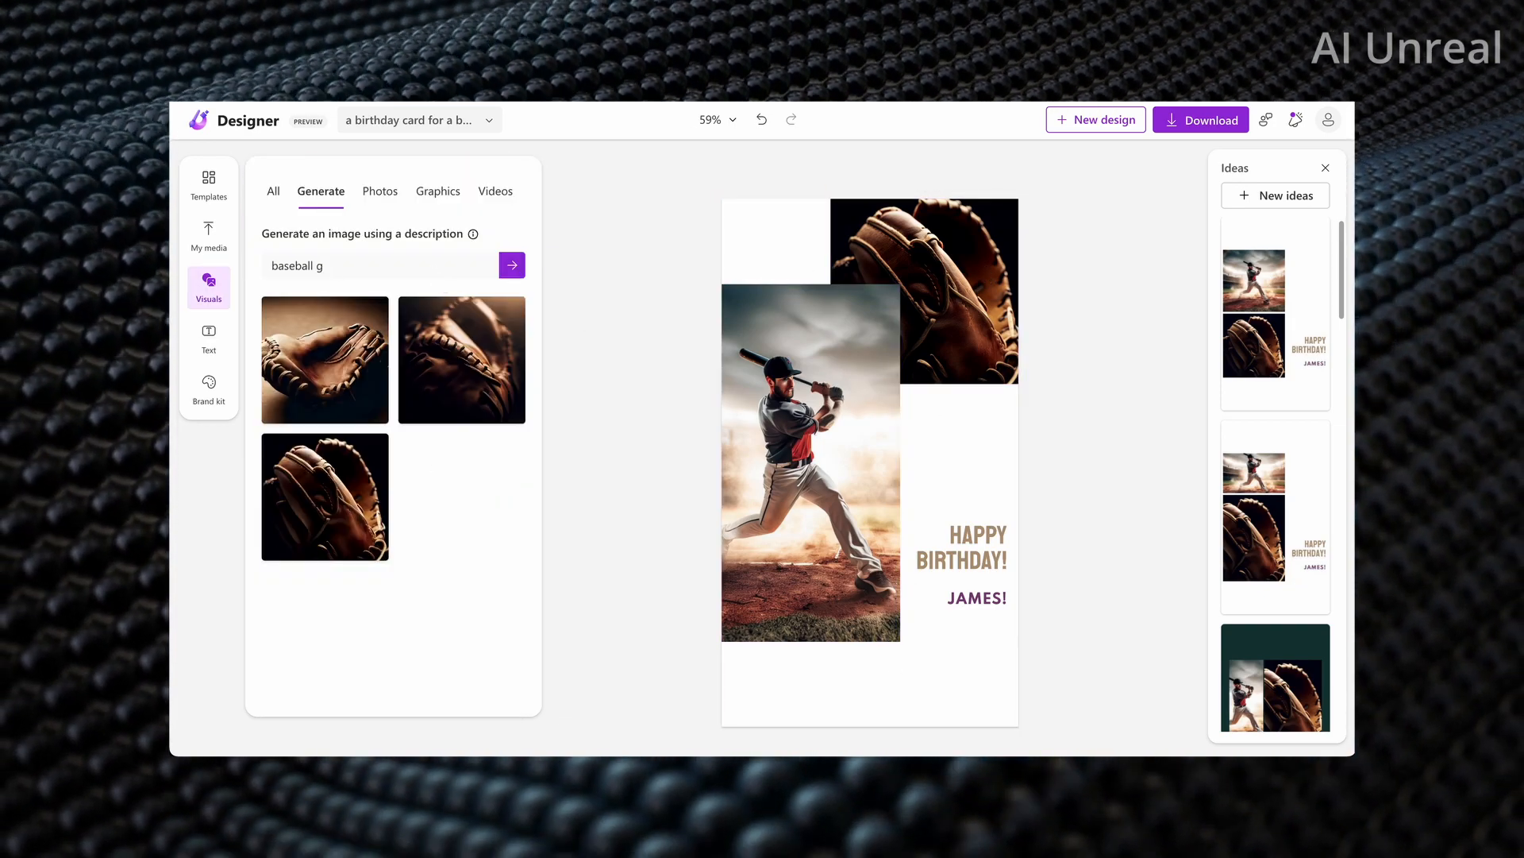
{"action": "type", "text": "at"}
{"action": "key", "text": "Return"}
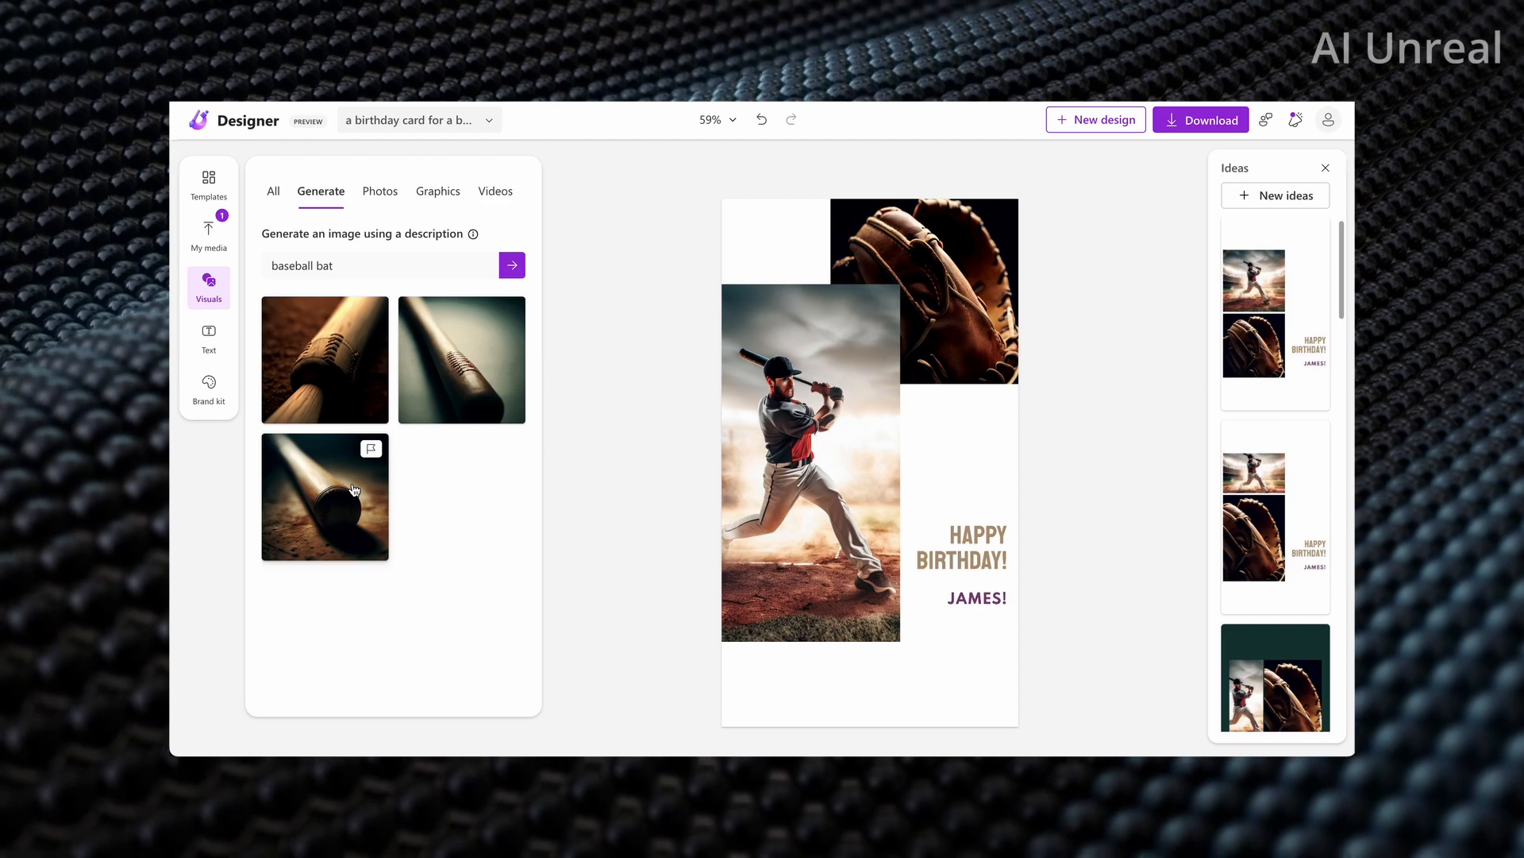
{"action": "left_click", "coordinate": [354, 489]}
Step: Place the bat image in the card's lower right corner and send it to the back, behind the batter photo and greeting text
{"action": "left_click_drag", "start_coordinate": [901, 350], "coordinate": [1005, 654]}
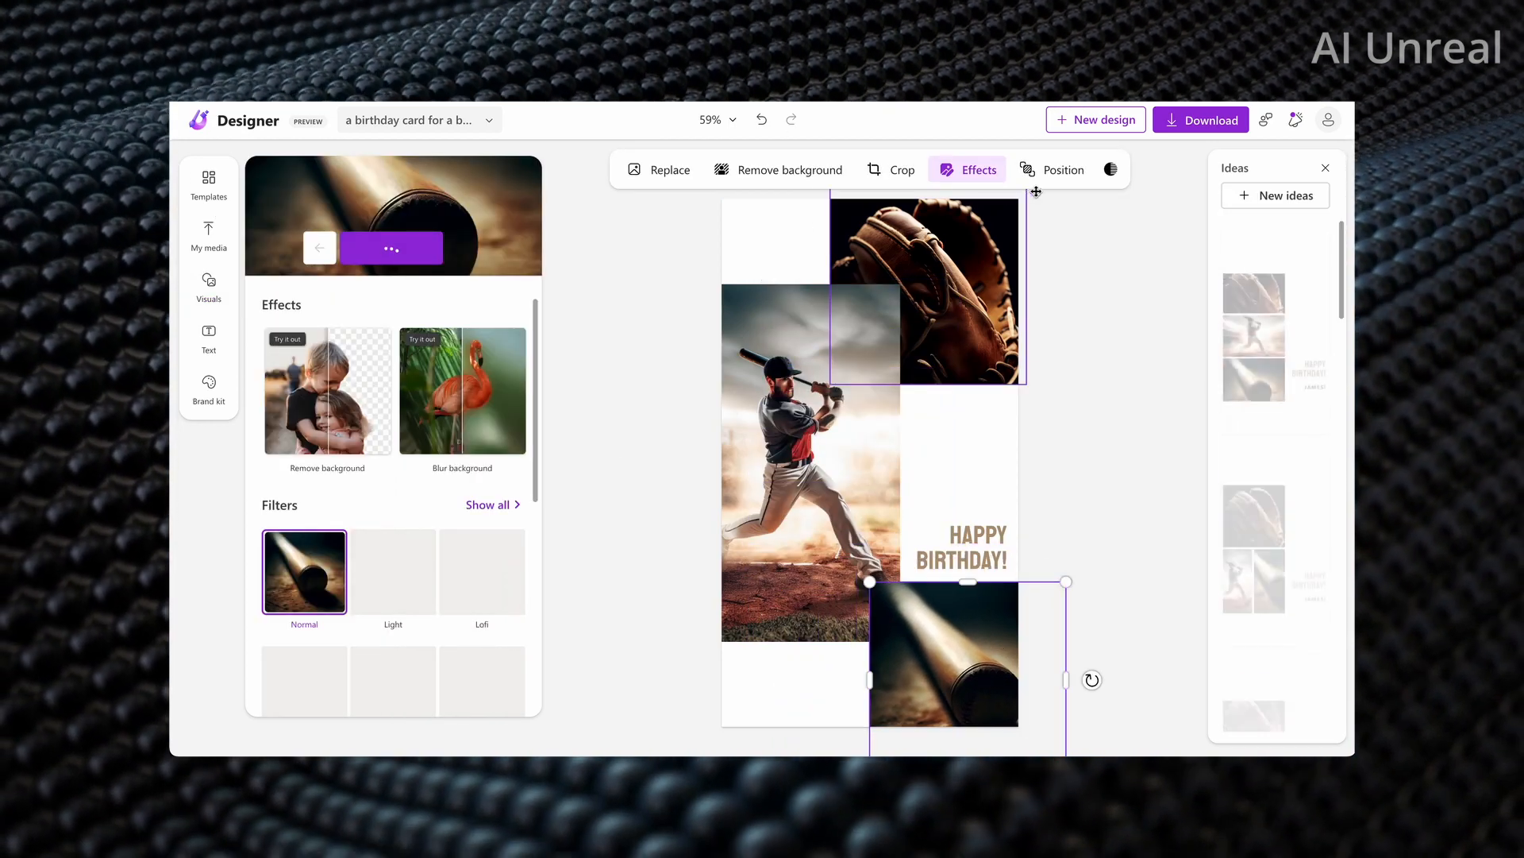
{"action": "left_click", "coordinate": [1056, 171]}
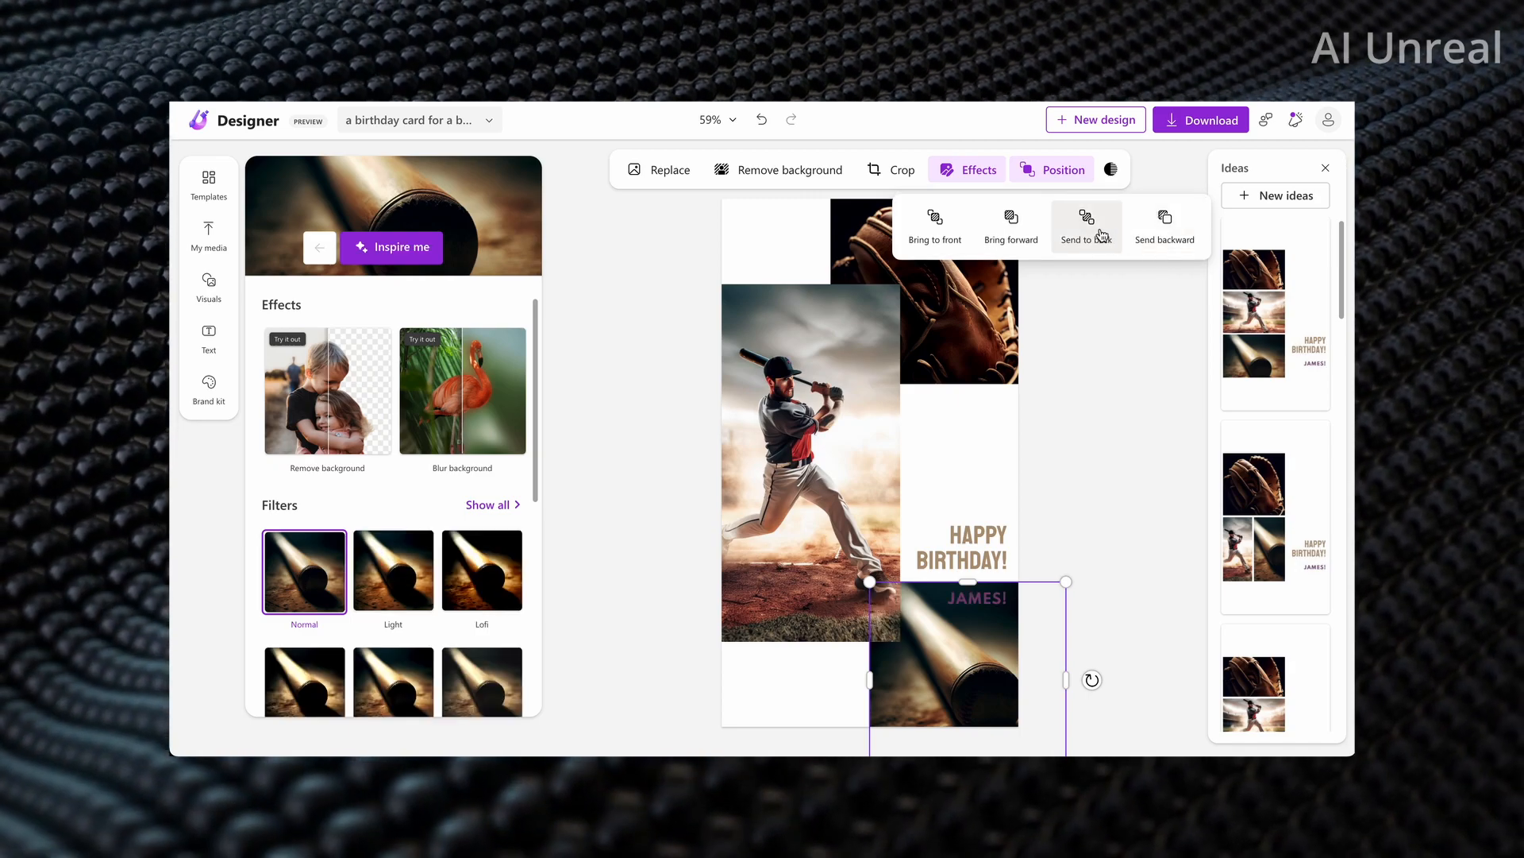
{"action": "left_click", "coordinate": [1101, 236]}
{"action": "left_click_drag", "start_coordinate": [968, 688], "coordinate": [954, 684]}
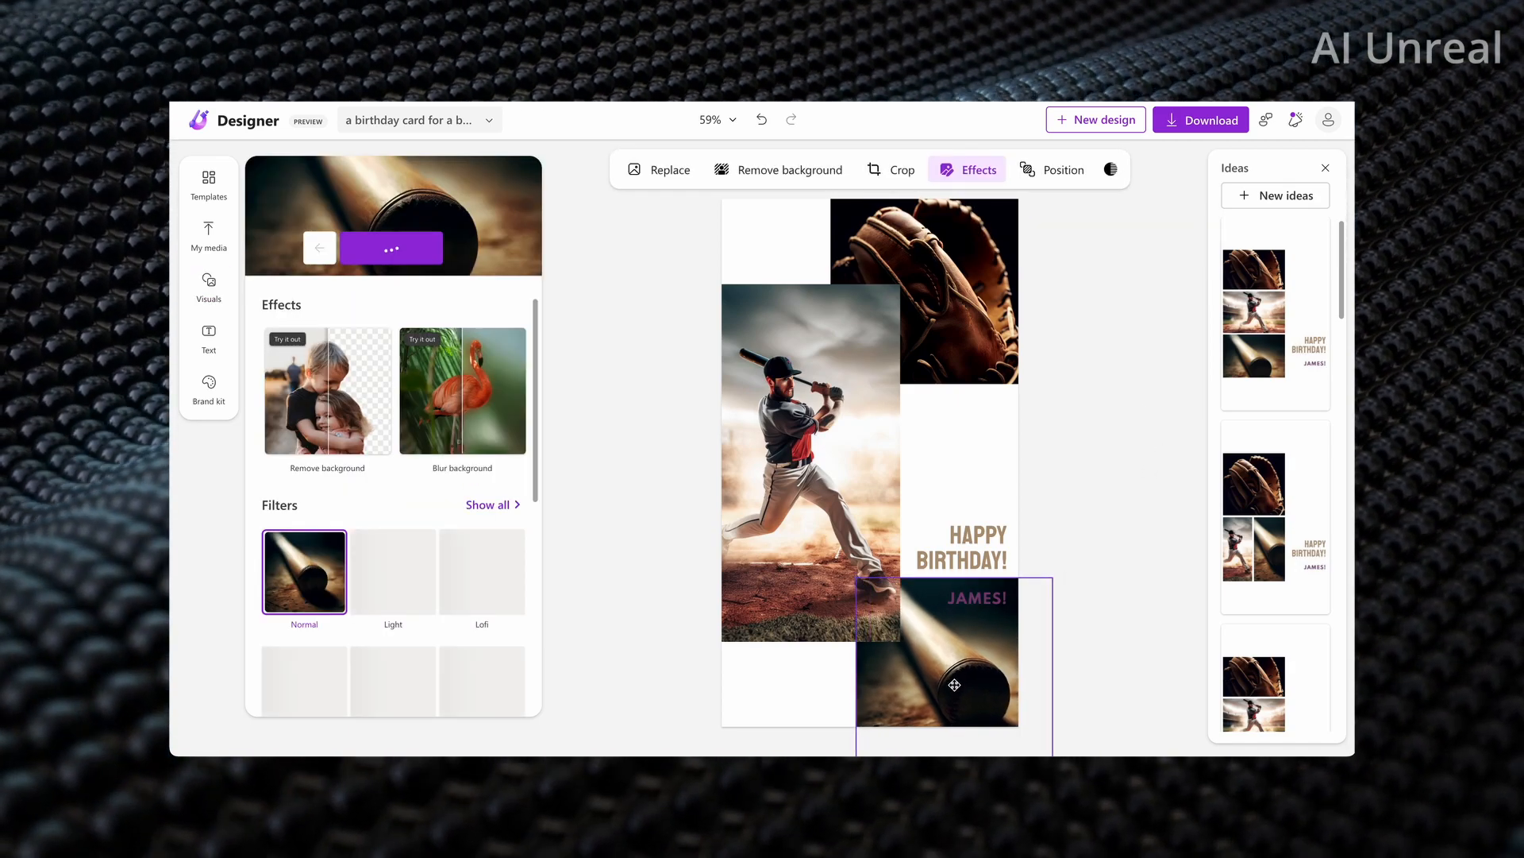
{"action": "left_click", "coordinate": [1093, 467]}
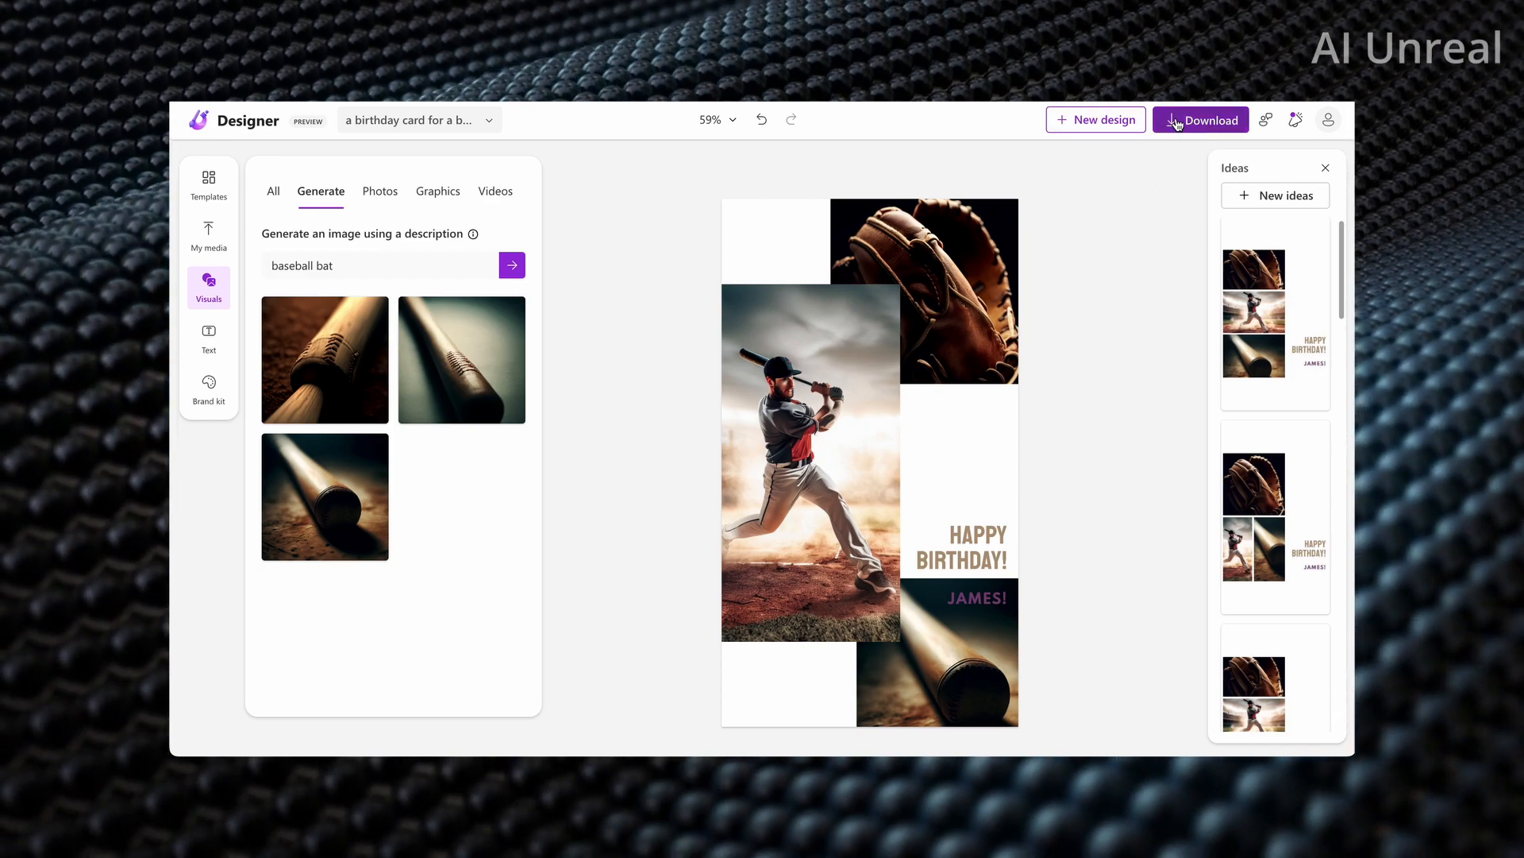
Step: Download the finished card as a PNG without a watermark and dismiss the newsletter subscription offer
{"action": "left_click", "coordinate": [1176, 123]}
{"action": "left_click", "coordinate": [1164, 220]}
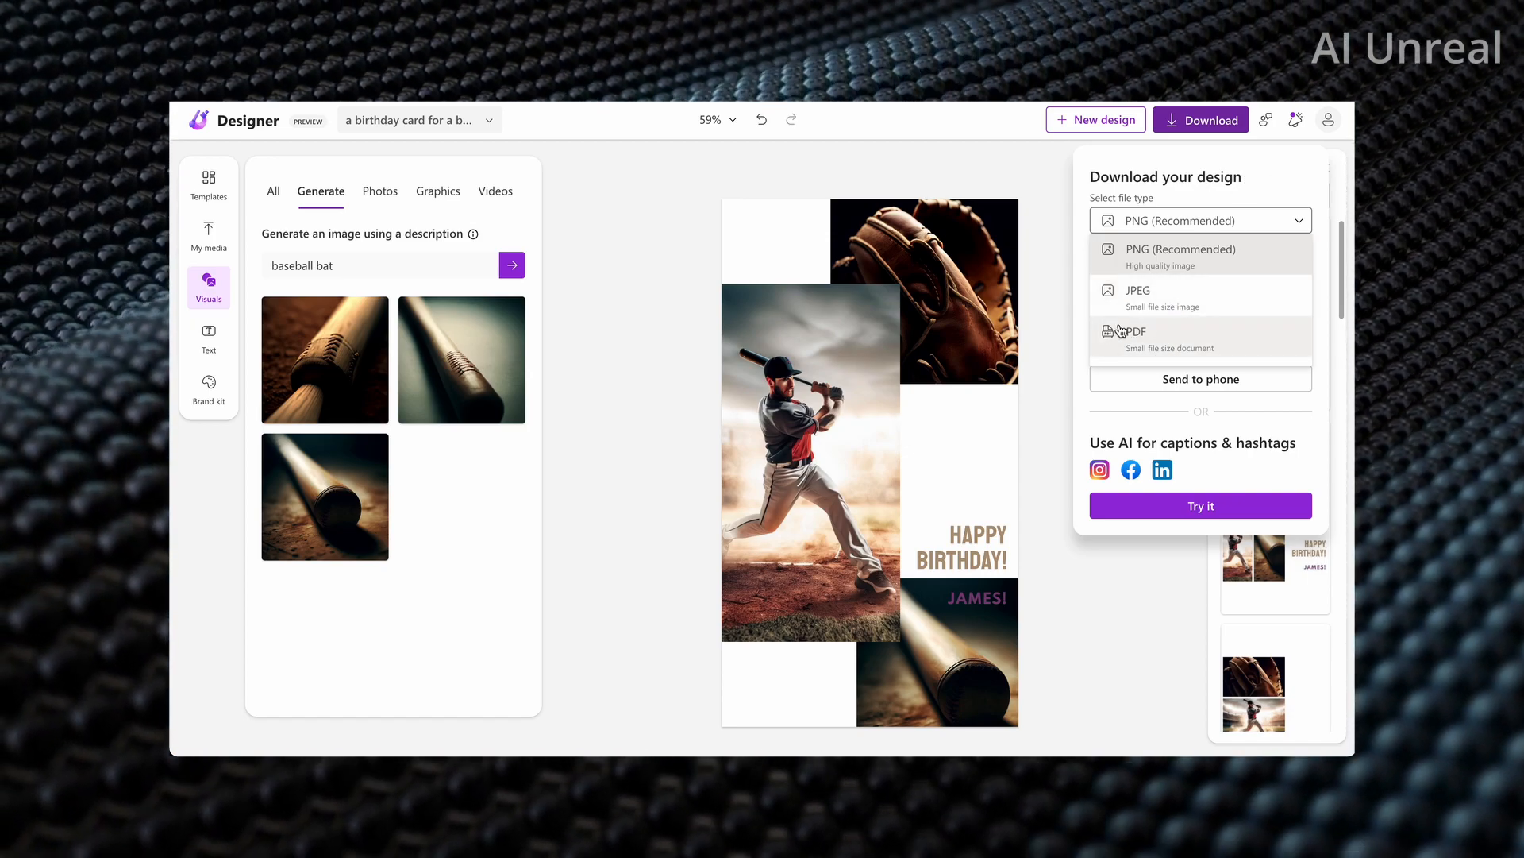
{"action": "left_click", "coordinate": [1265, 160]}
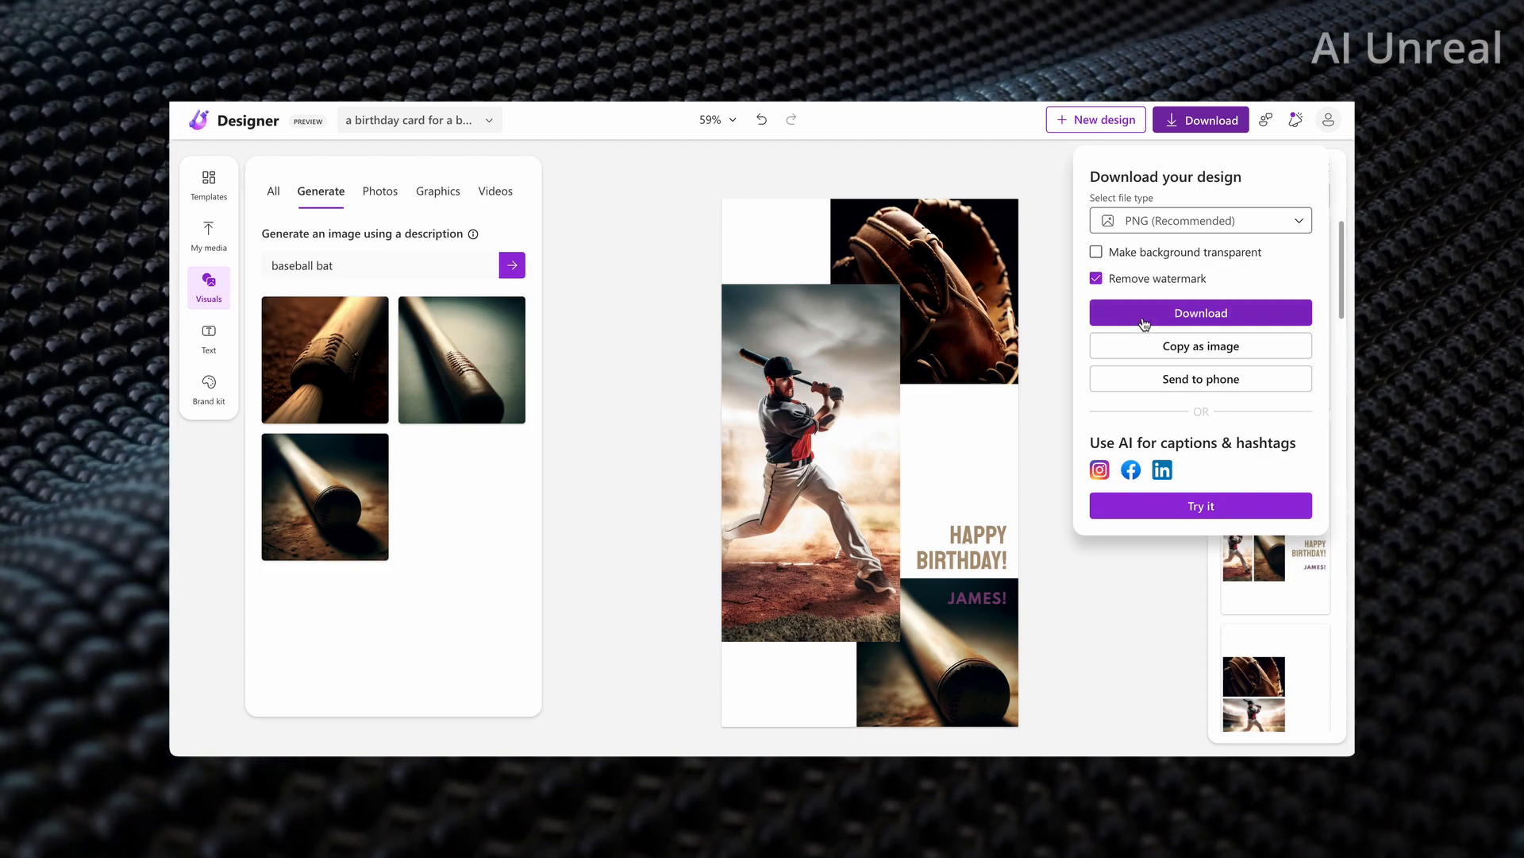
{"action": "left_click", "coordinate": [1144, 323]}
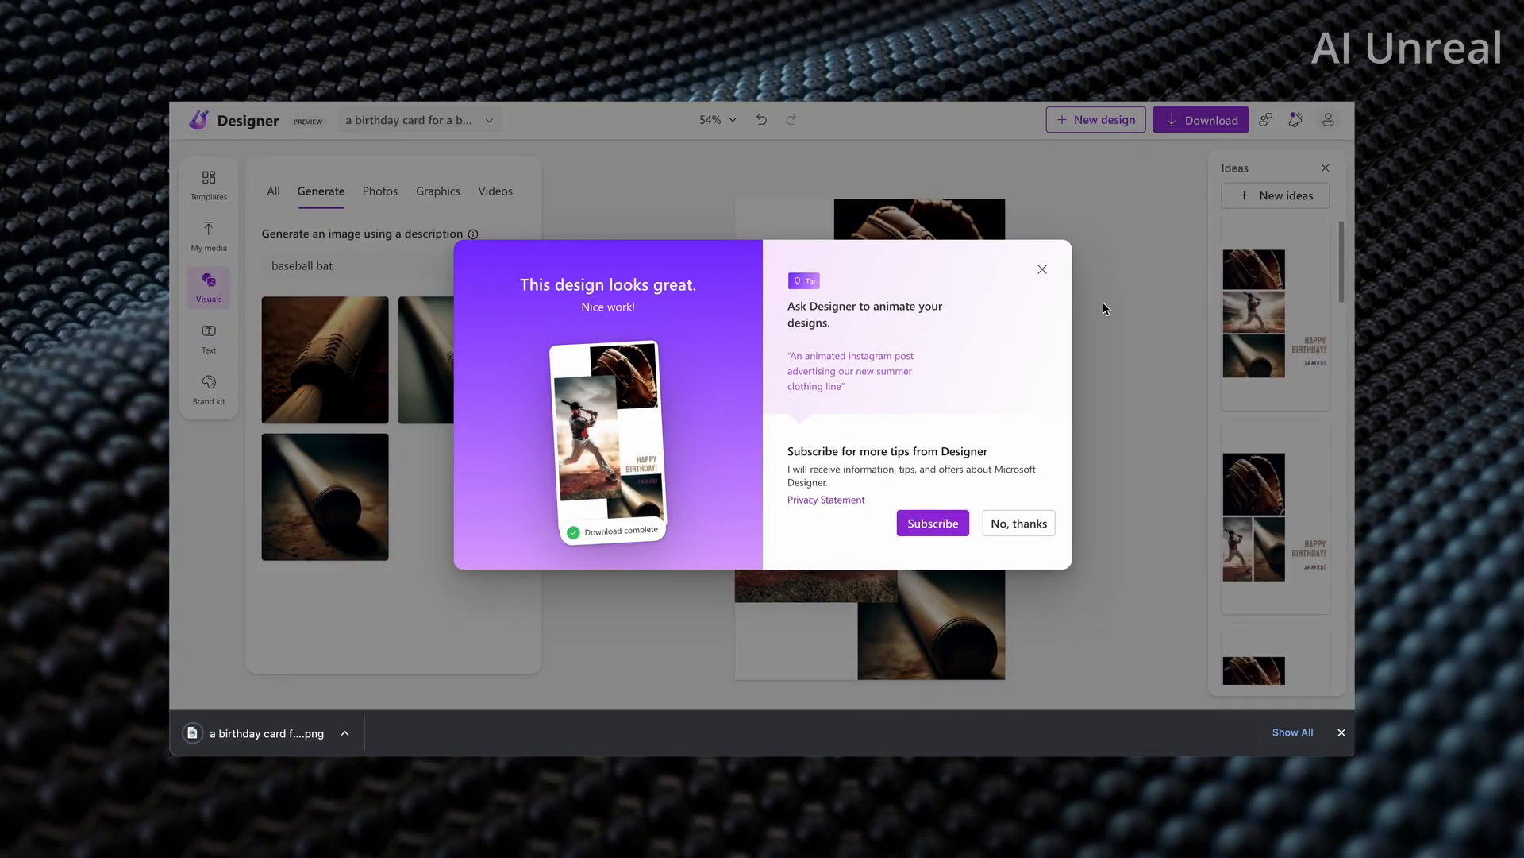
{"action": "left_click", "coordinate": [1043, 269]}
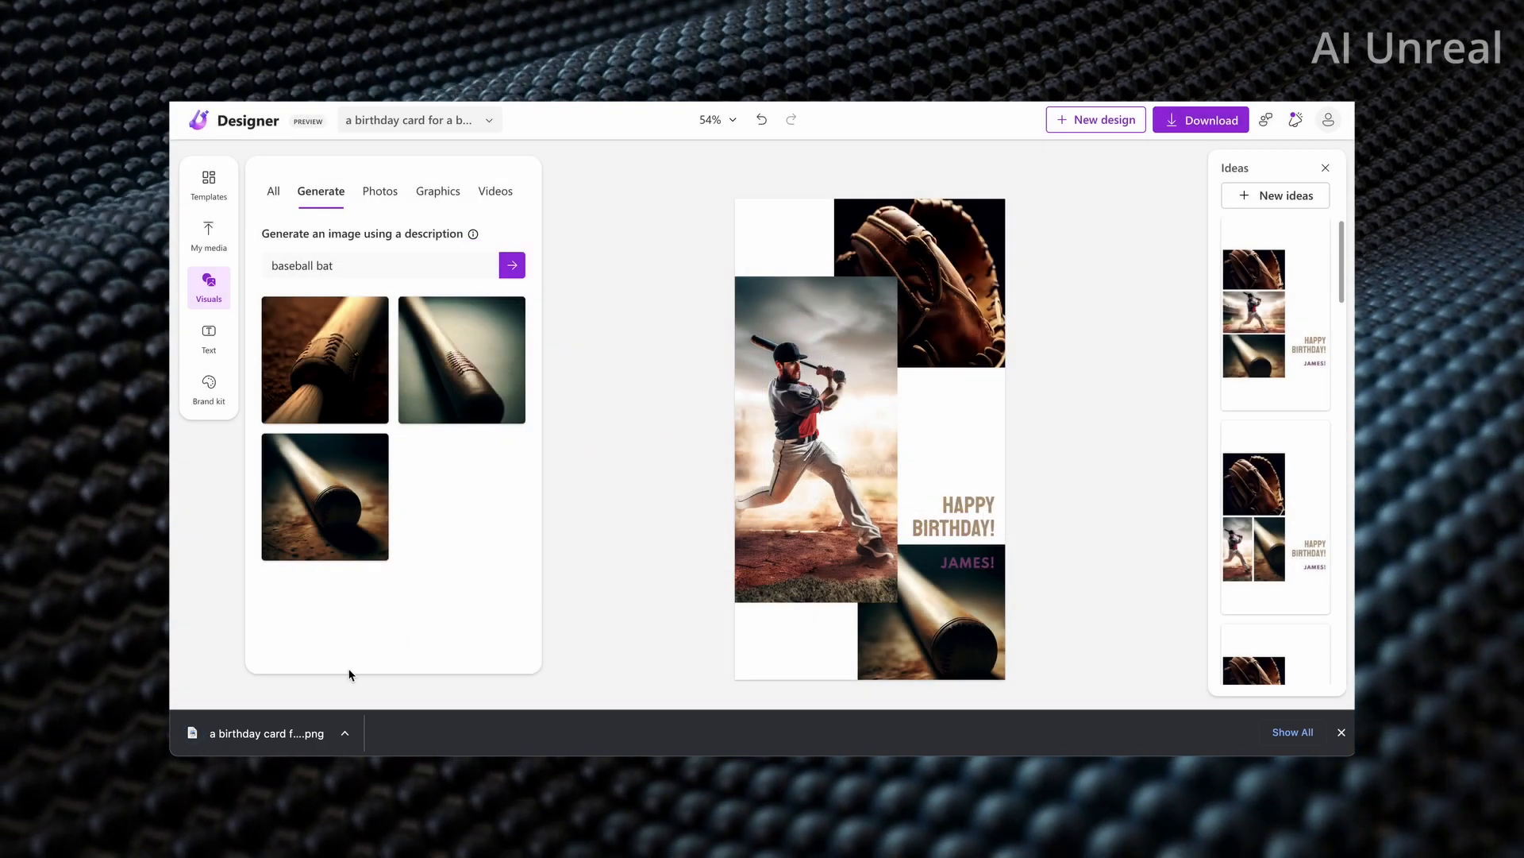
Step: Open the downloaded PNG of the birthday card and examine it at different zoom levels
{"action": "left_click", "coordinate": [344, 732]}
{"action": "left_click", "coordinate": [394, 665]}
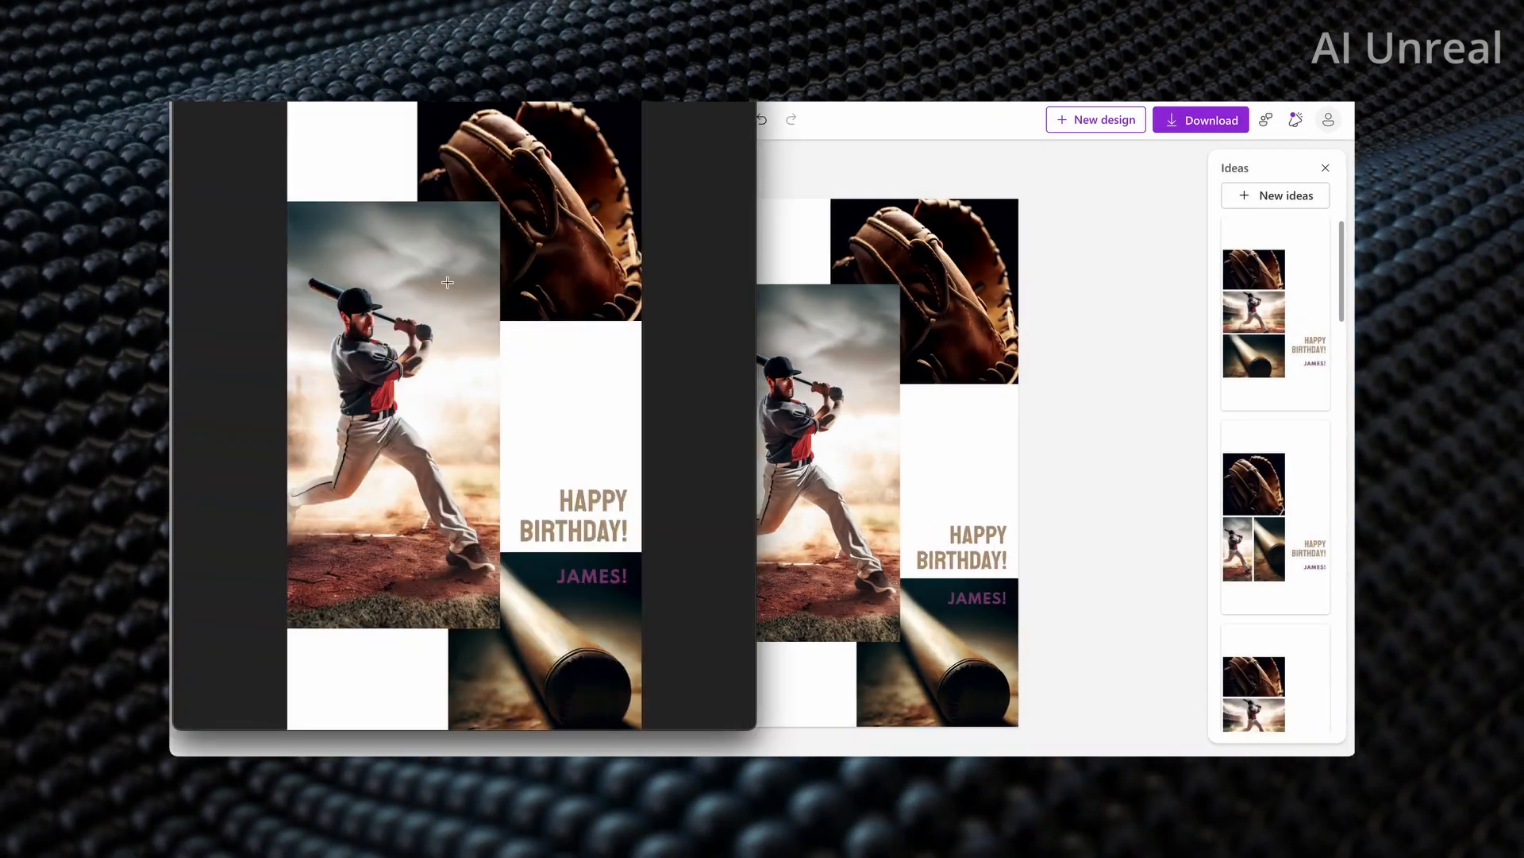
{"action": "scroll", "coordinate": [448, 296], "scroll_direction": "down", "scroll_amount": 5}
{"action": "scroll", "coordinate": [449, 250], "scroll_direction": "up", "scroll_amount": 2}
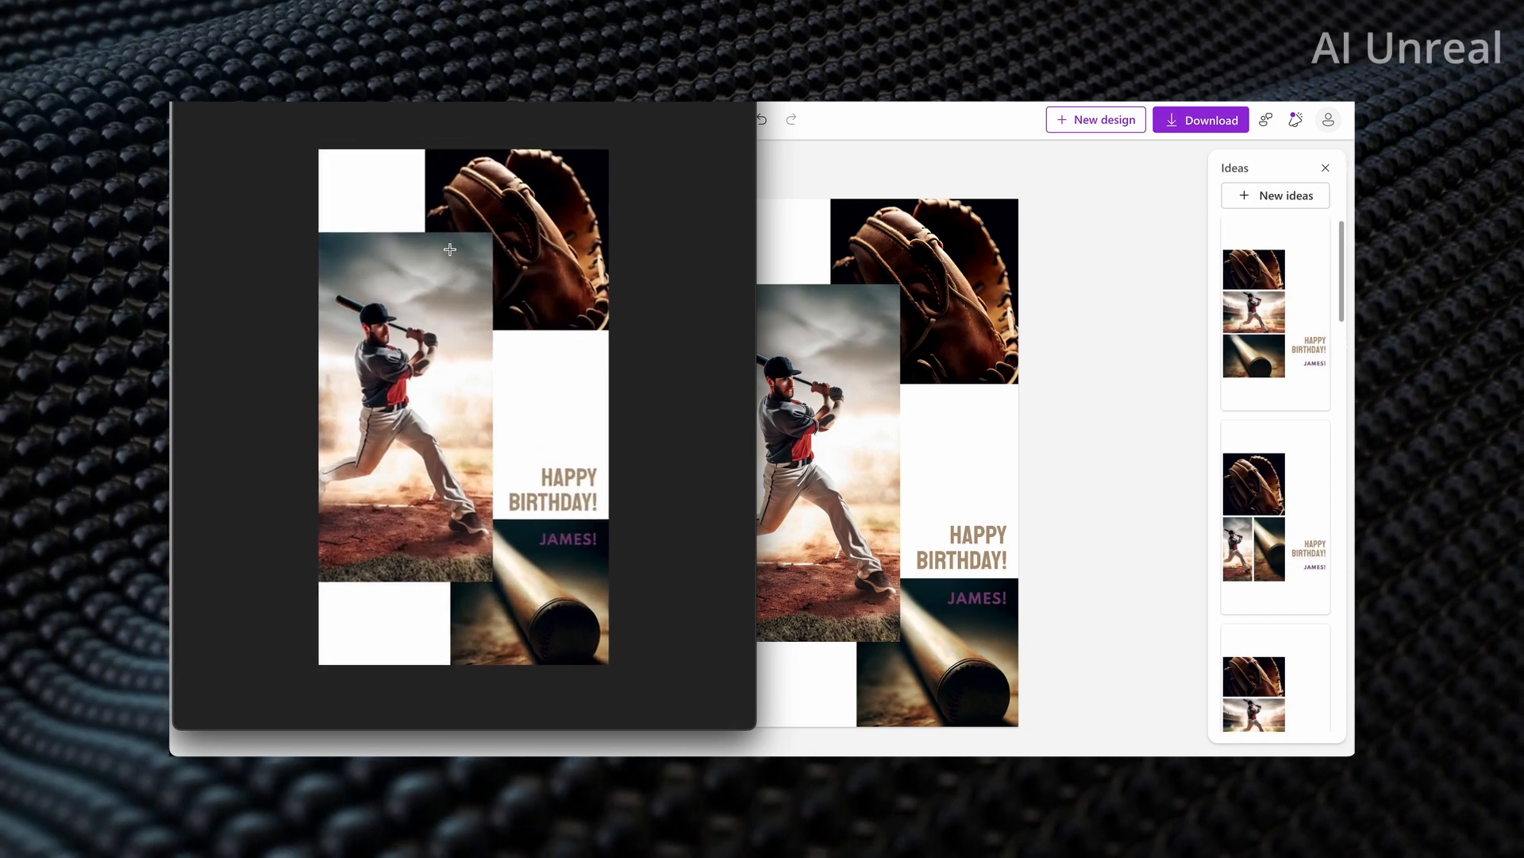
{"action": "scroll", "coordinate": [449, 249], "scroll_direction": "down", "scroll_amount": 2}
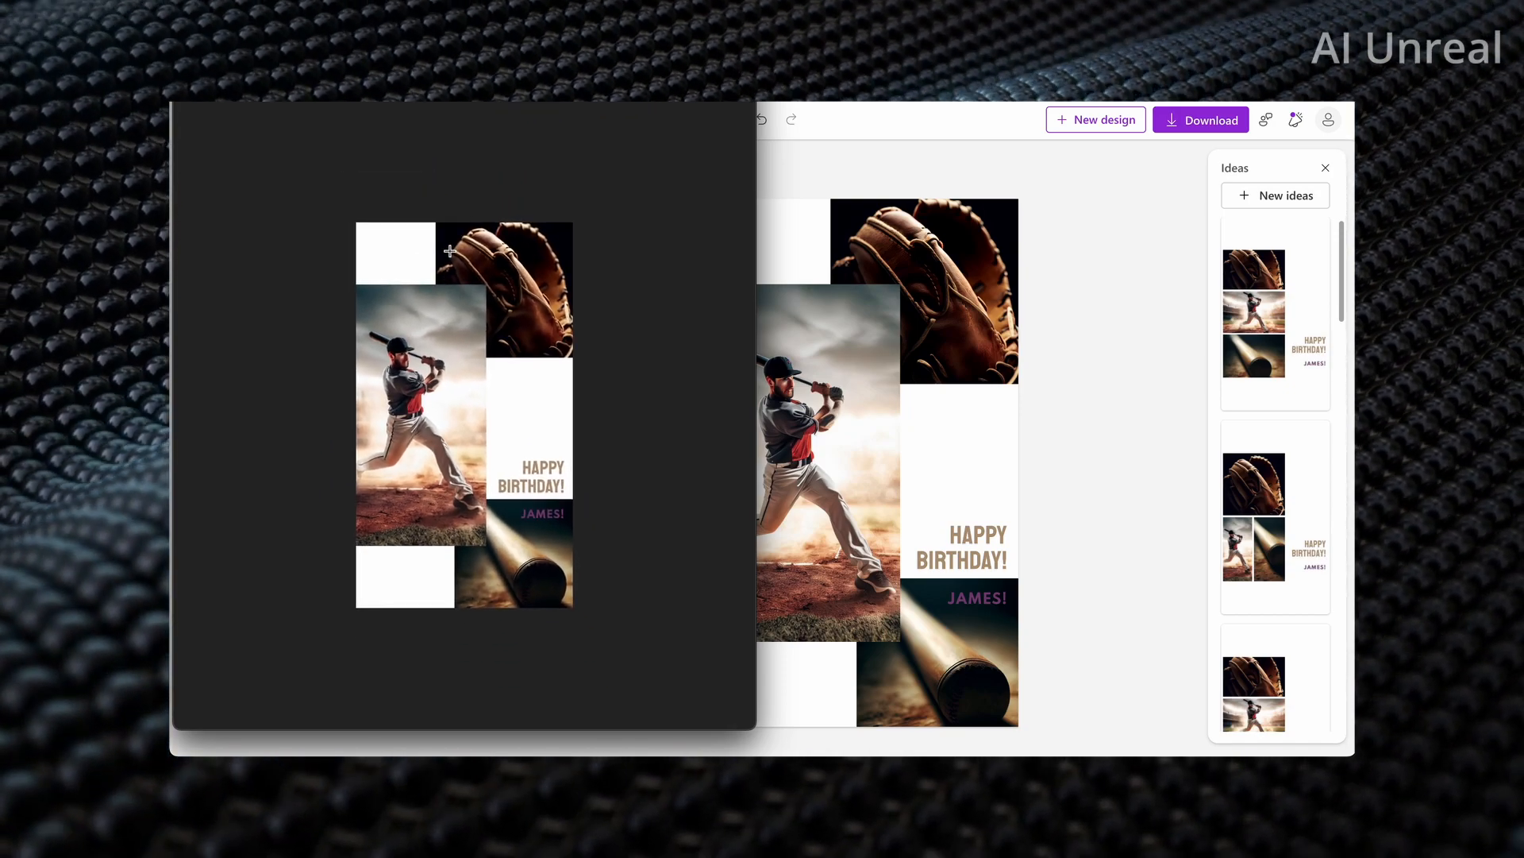